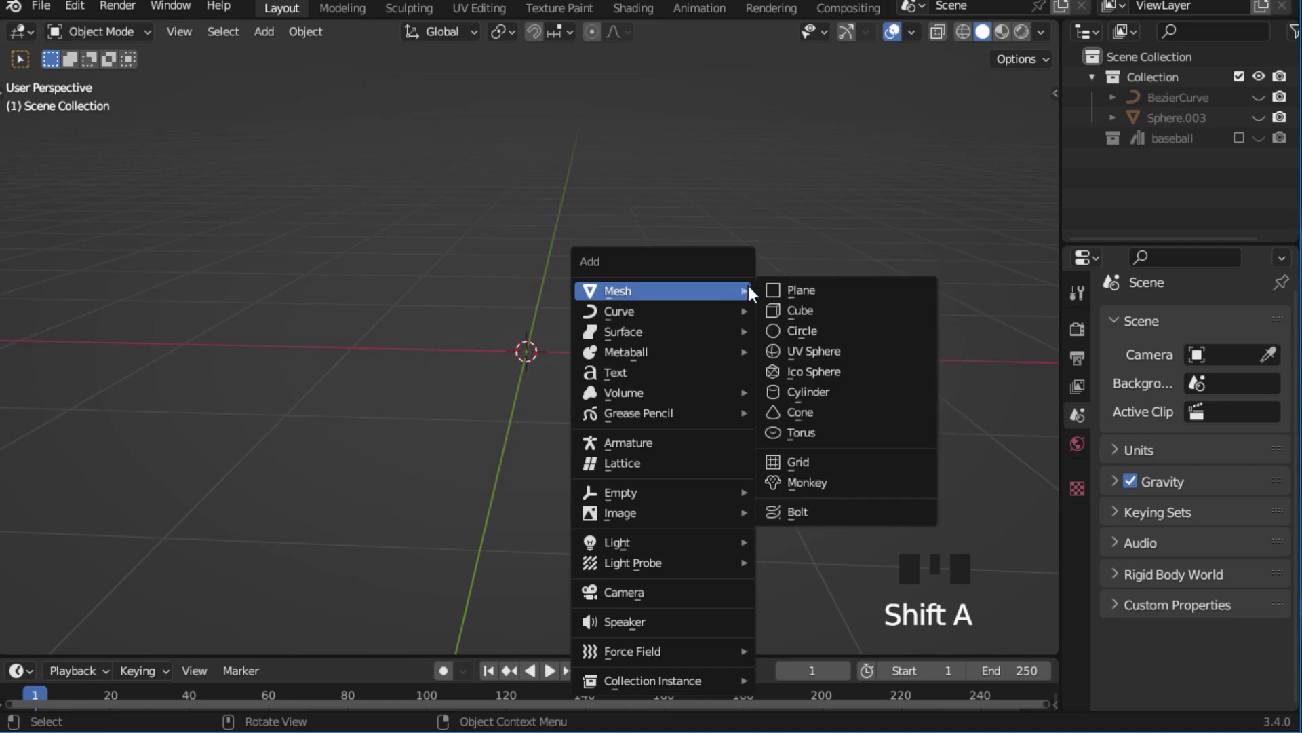
Add a UV sphere at the origin and rotate it 90° about the global X axis.
click(821, 350)
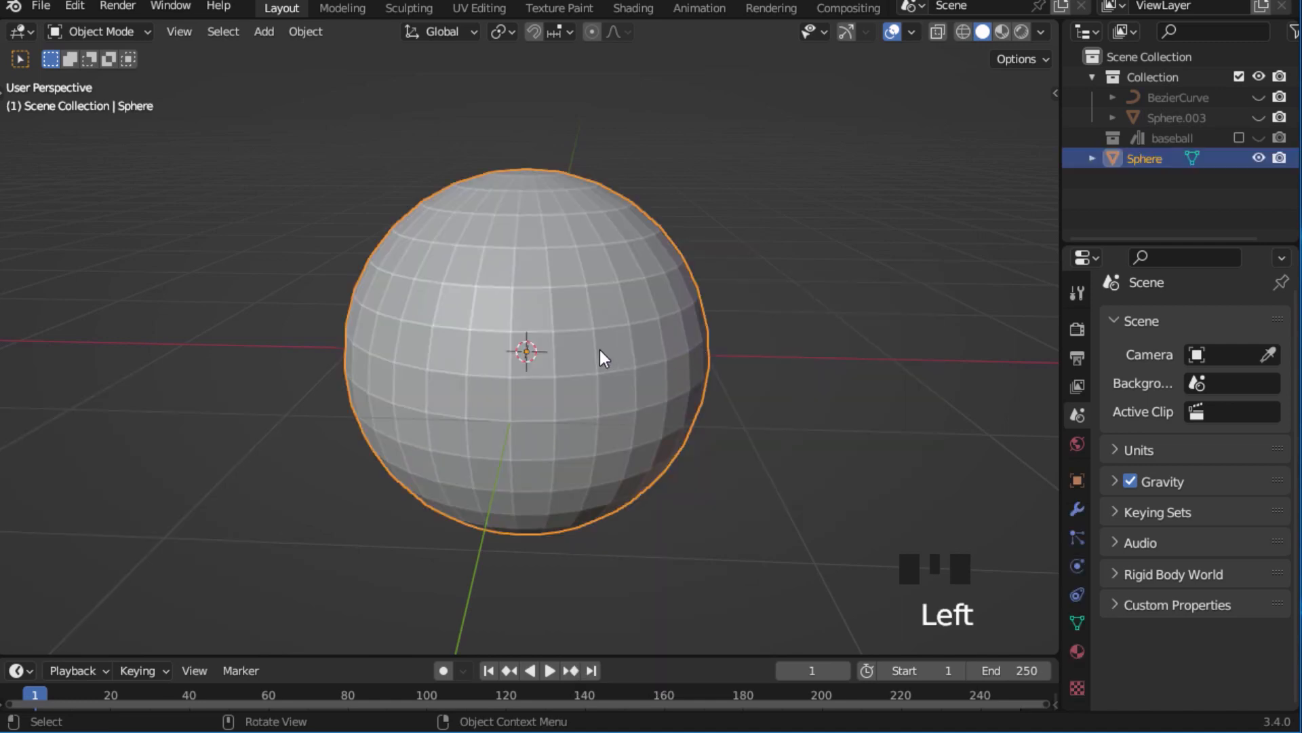
key(KP_1)
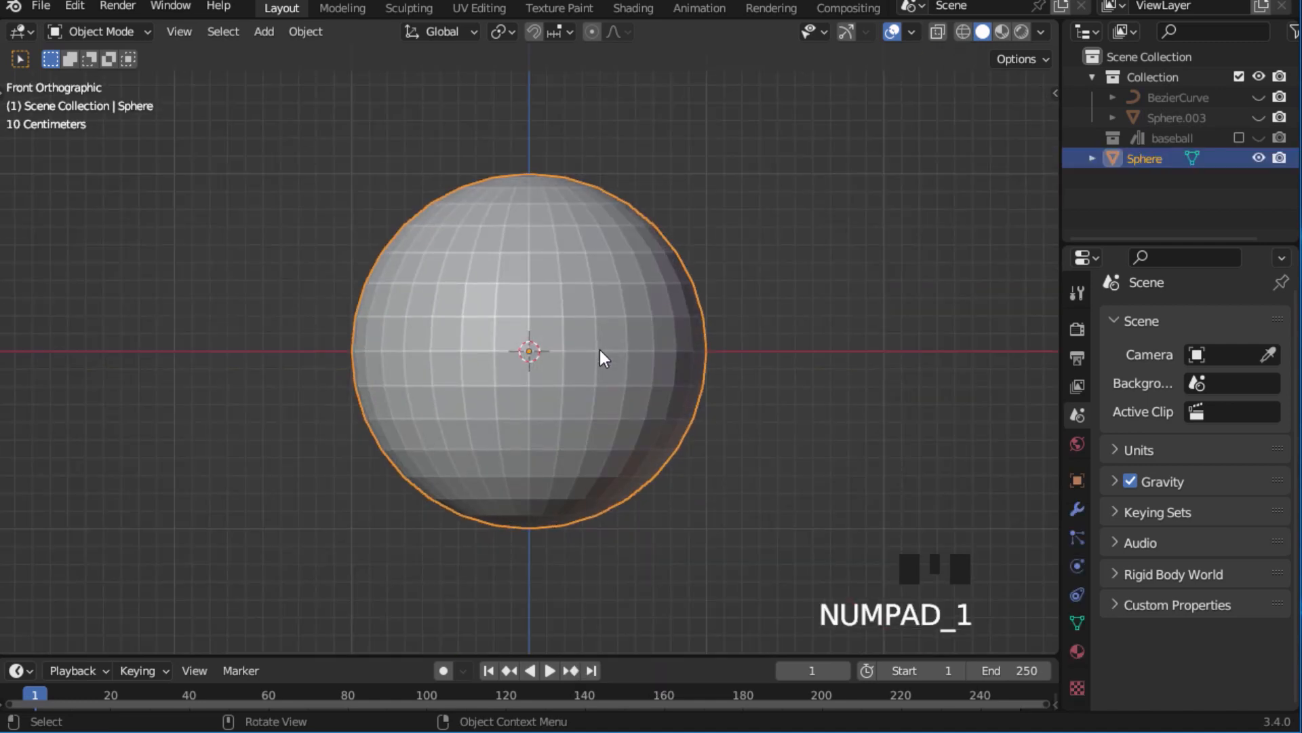
text(rx90)
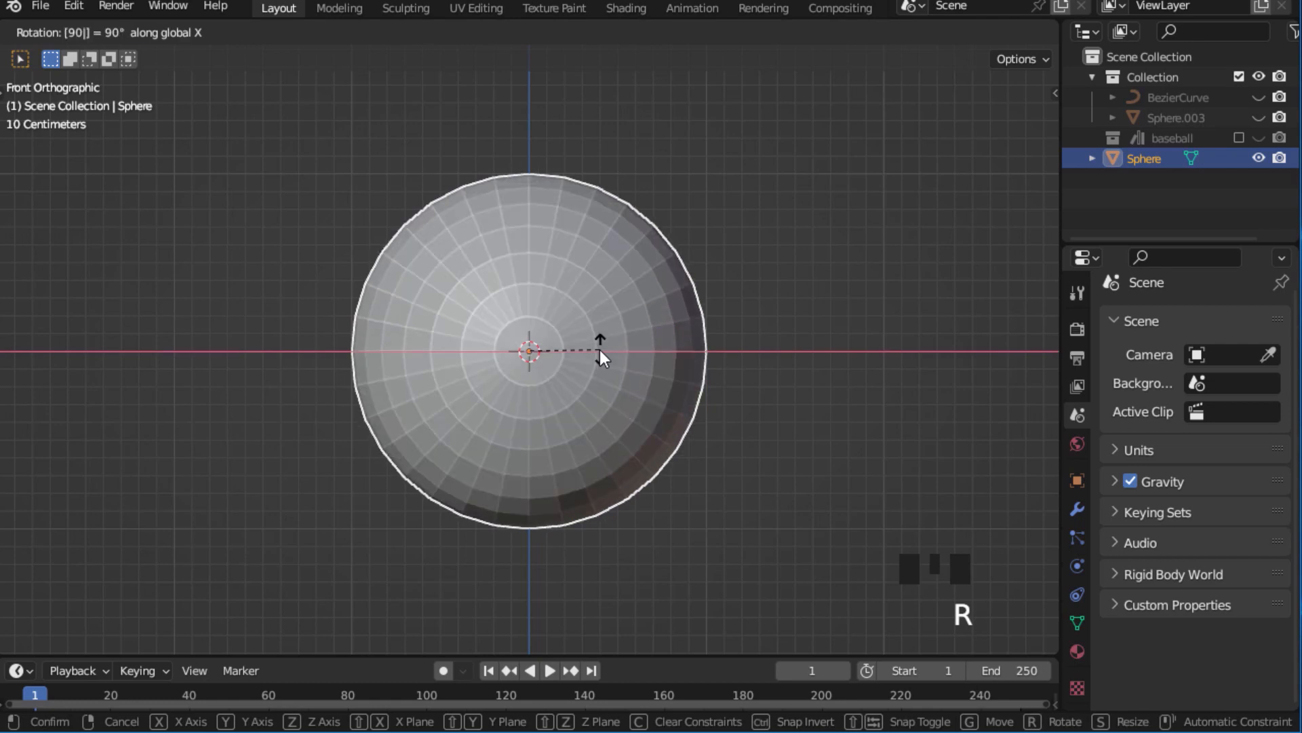
key(Return)
Select the sphere's upper half in wireframe display and separate it into its own object.
key(Tab)
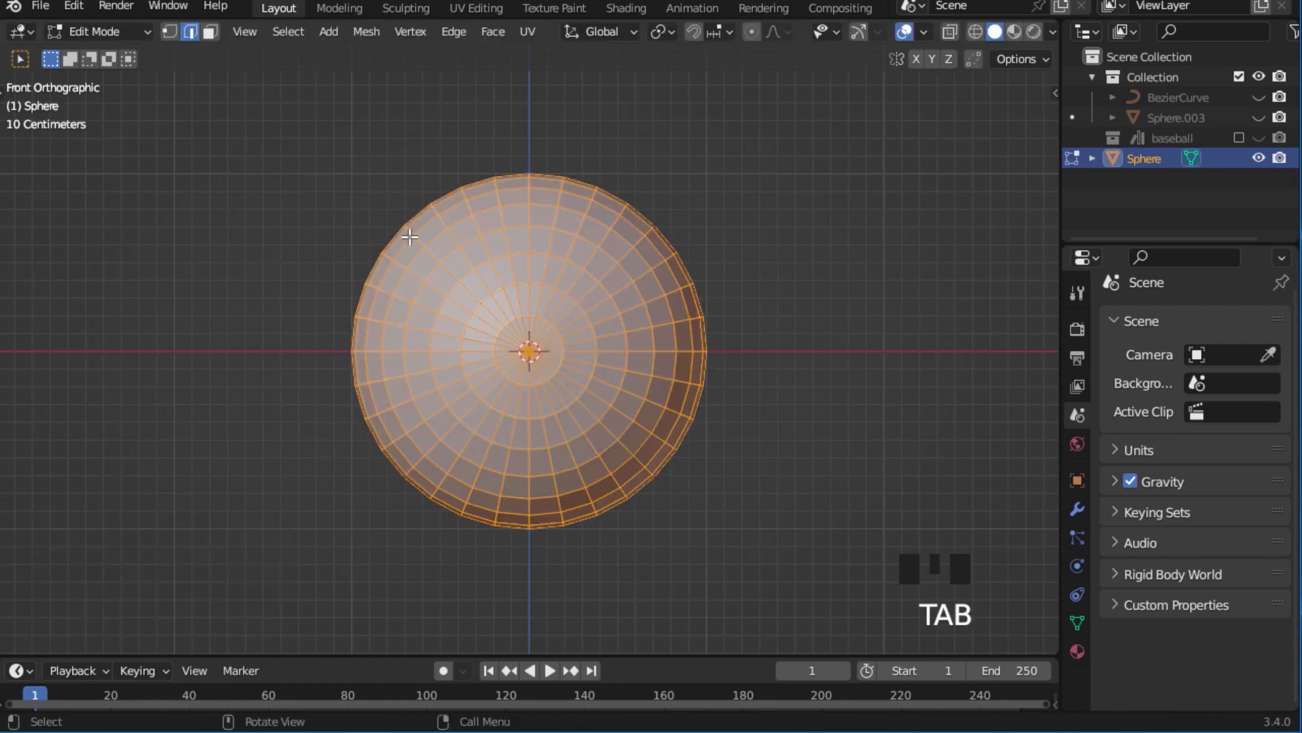
key(z)
click(255, 230)
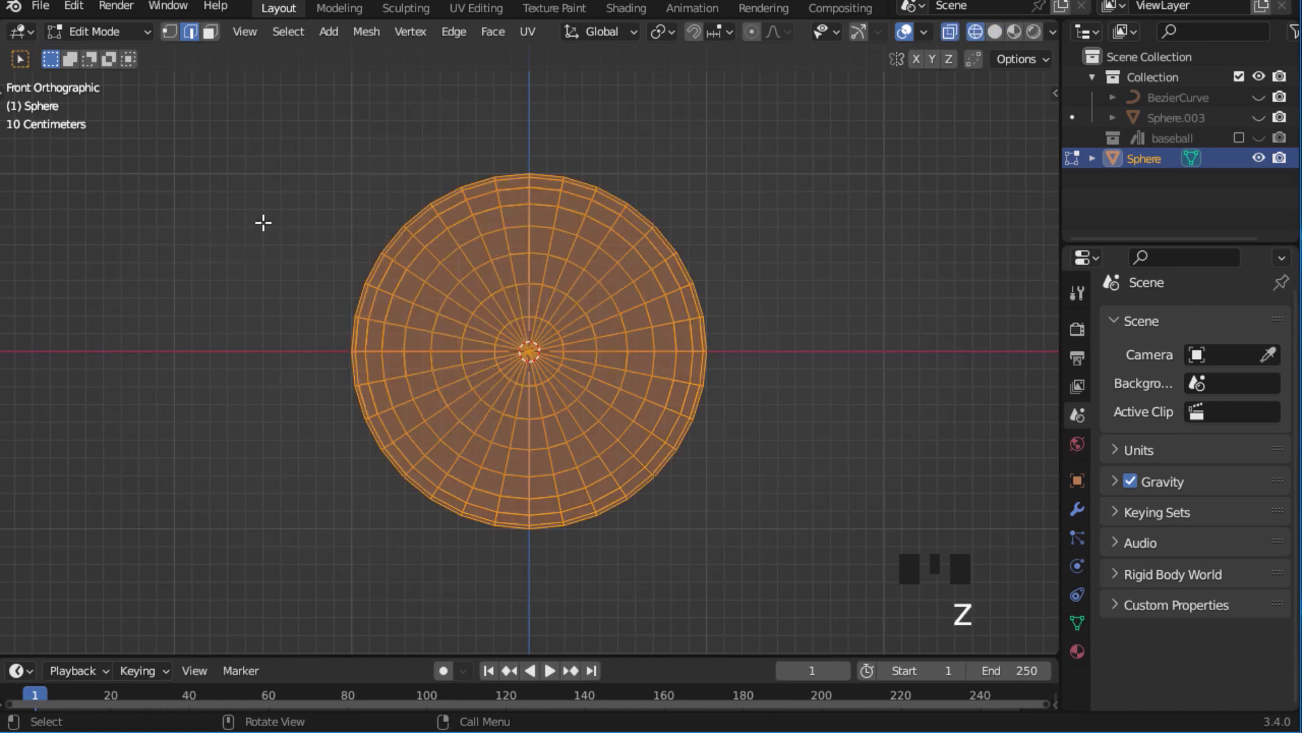
drag(157, 159, 804, 352)
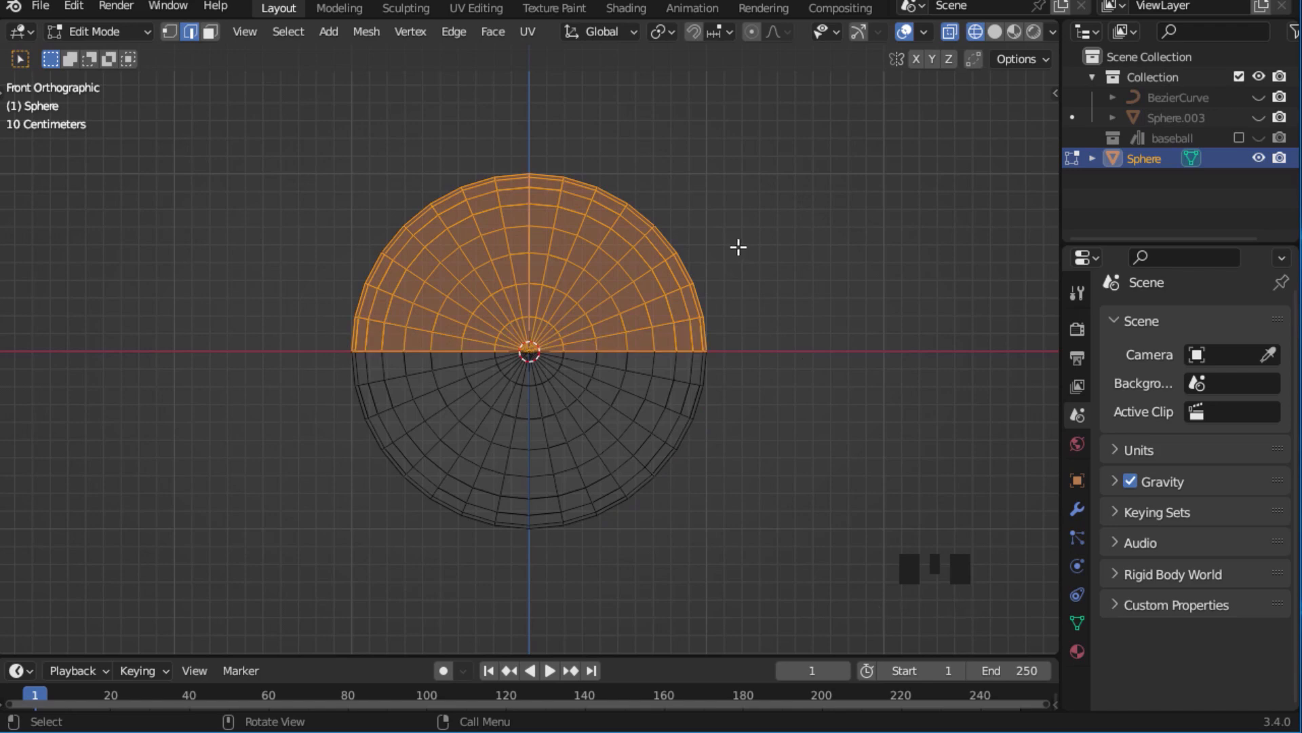
middle_drag(738, 247, 689, 314)
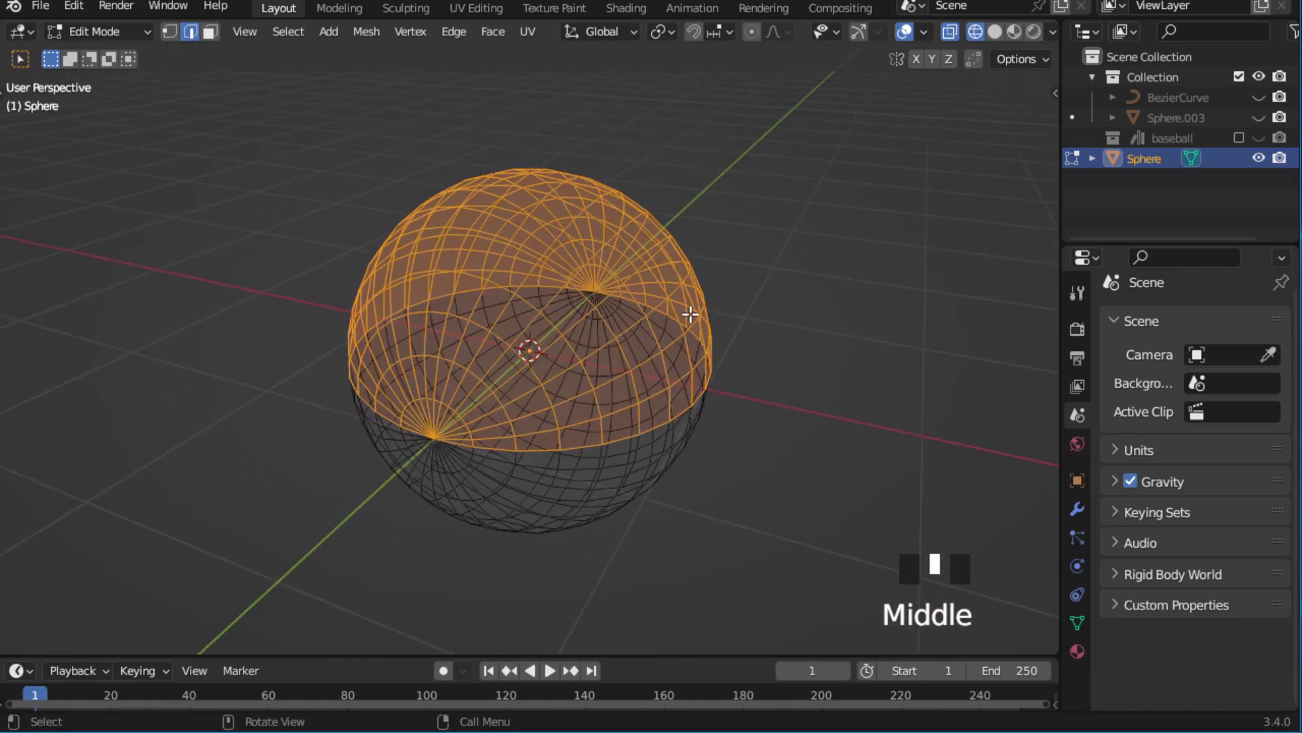
key(KP_1)
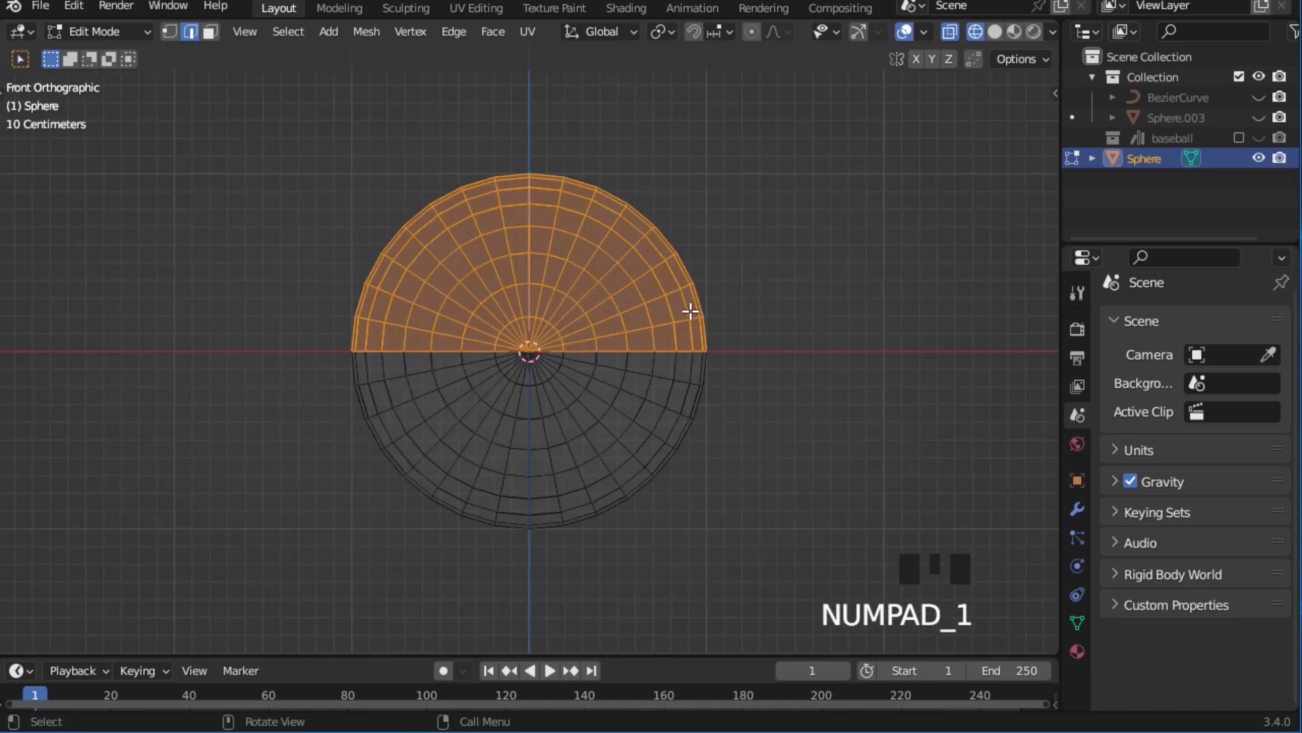
key(p)
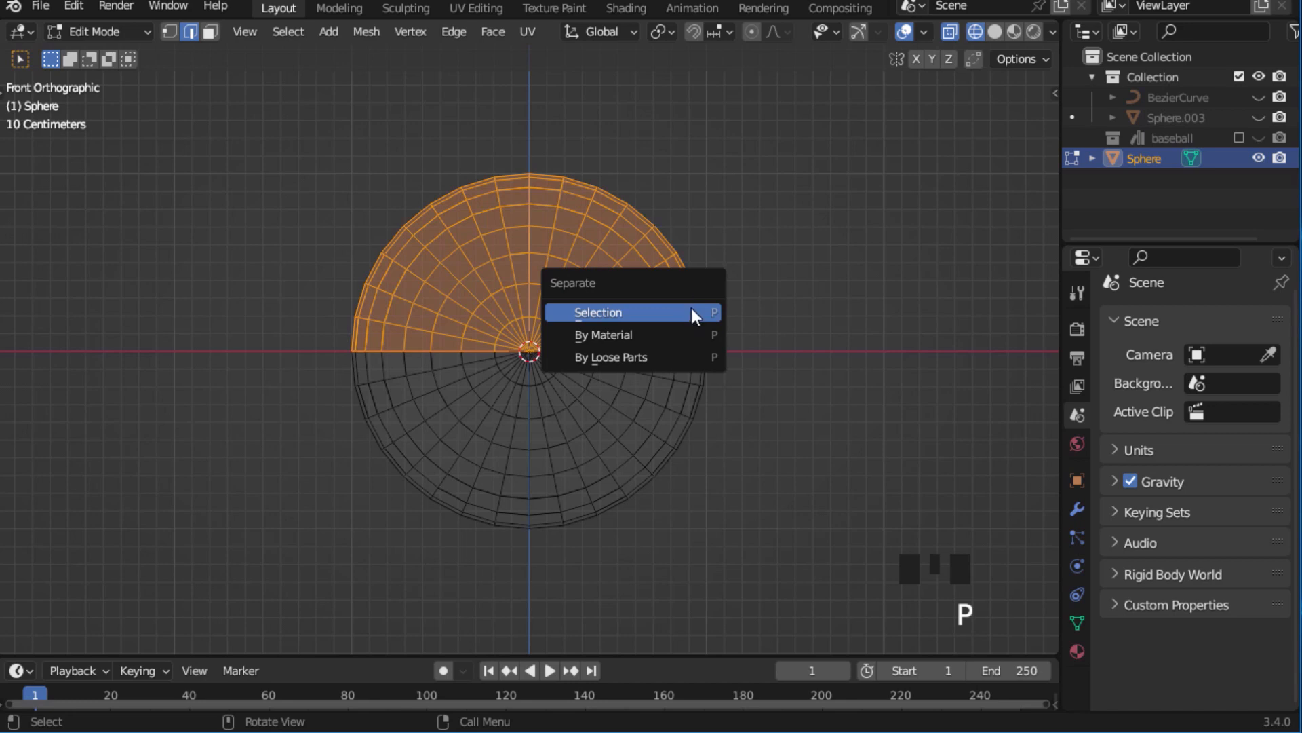
click(691, 311)
key(Tab)
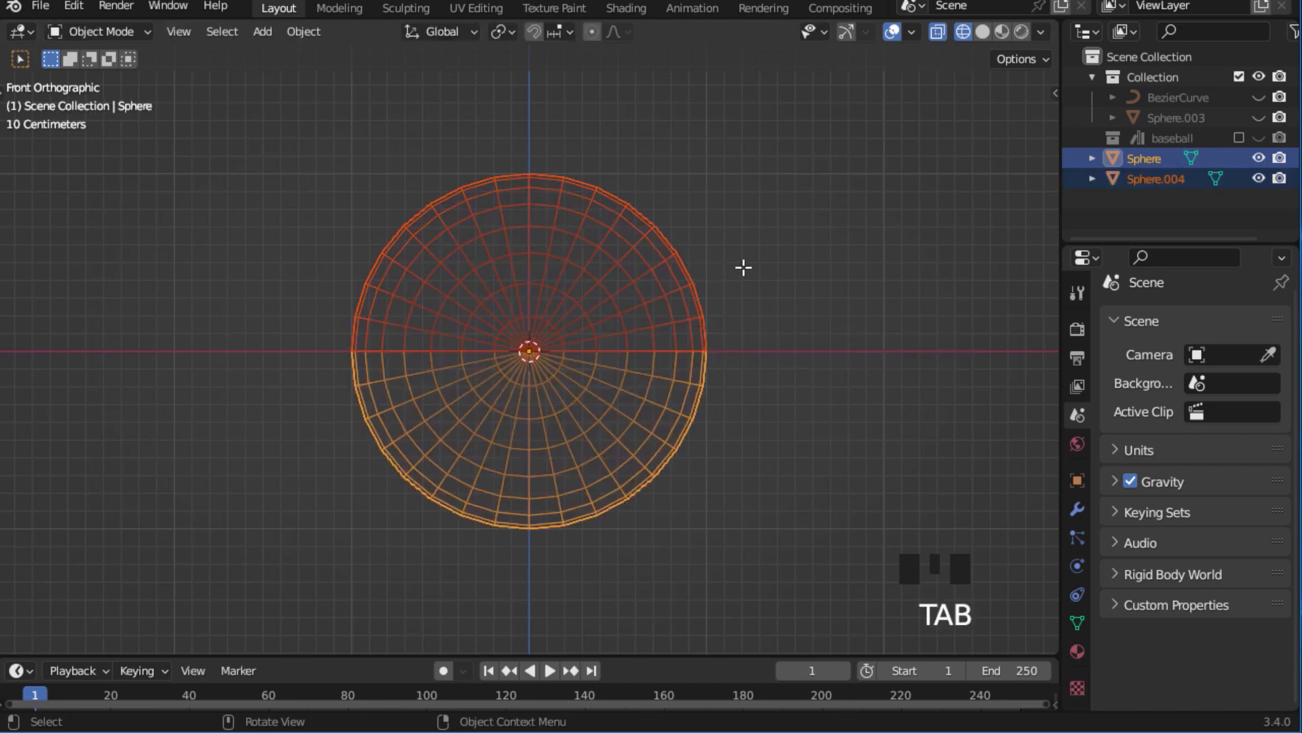
Rotate the upper hemisphere 90° about the global Z axis in solid shading and join both halves into one object.
click(983, 32)
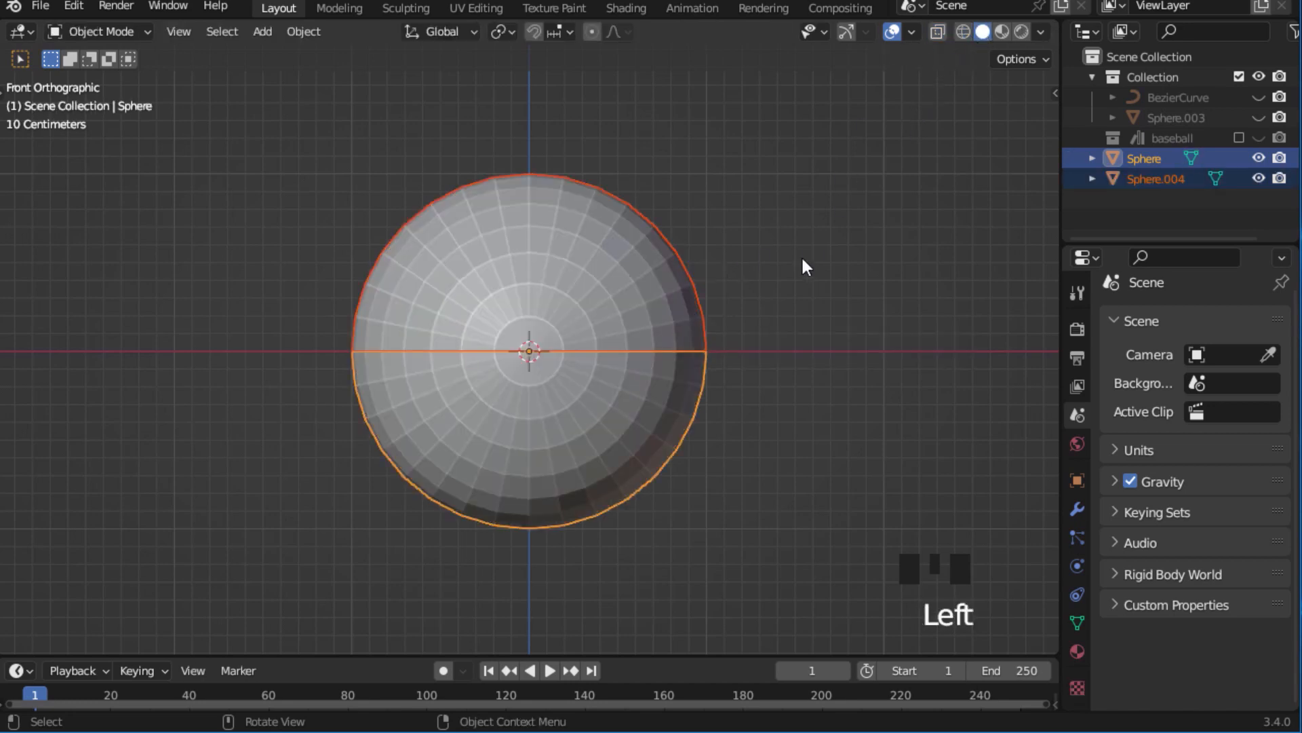
click(626, 291)
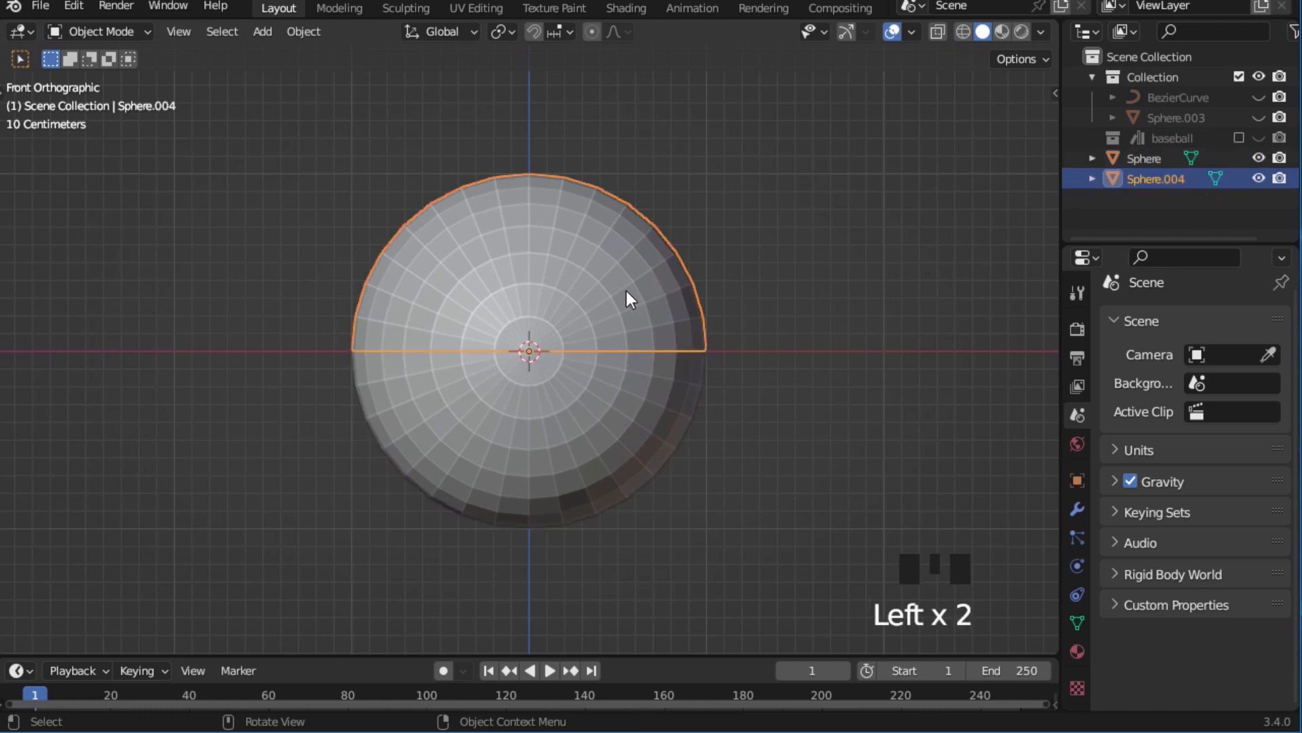
text(r)
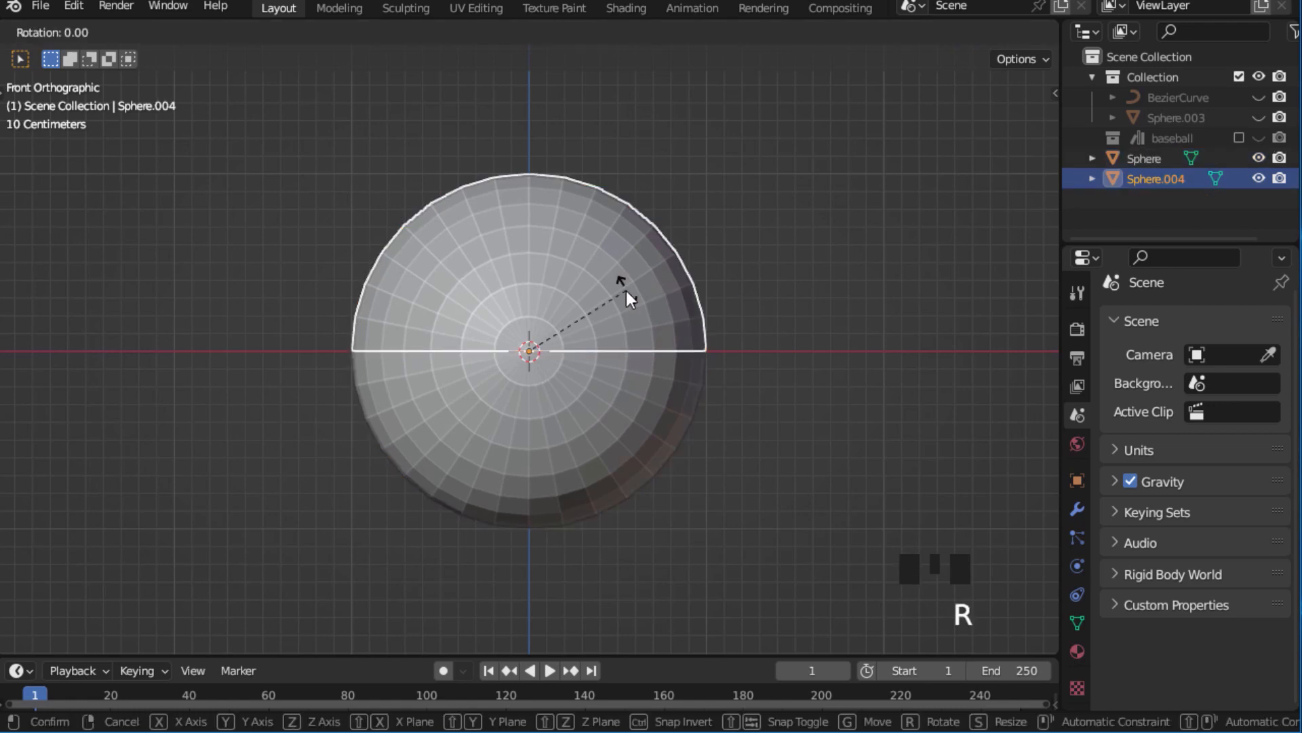
text(90)
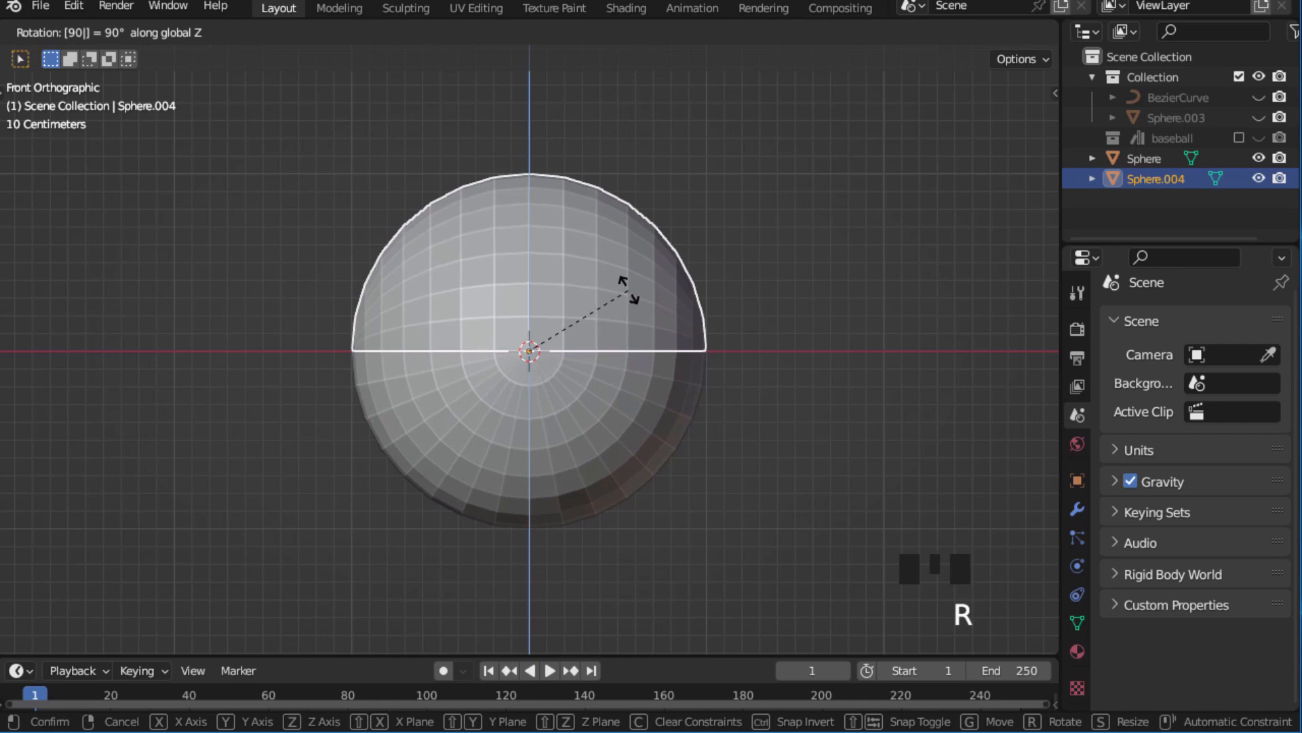
key(Return)
drag(308, 186, 690, 451)
key(ctrl+j)
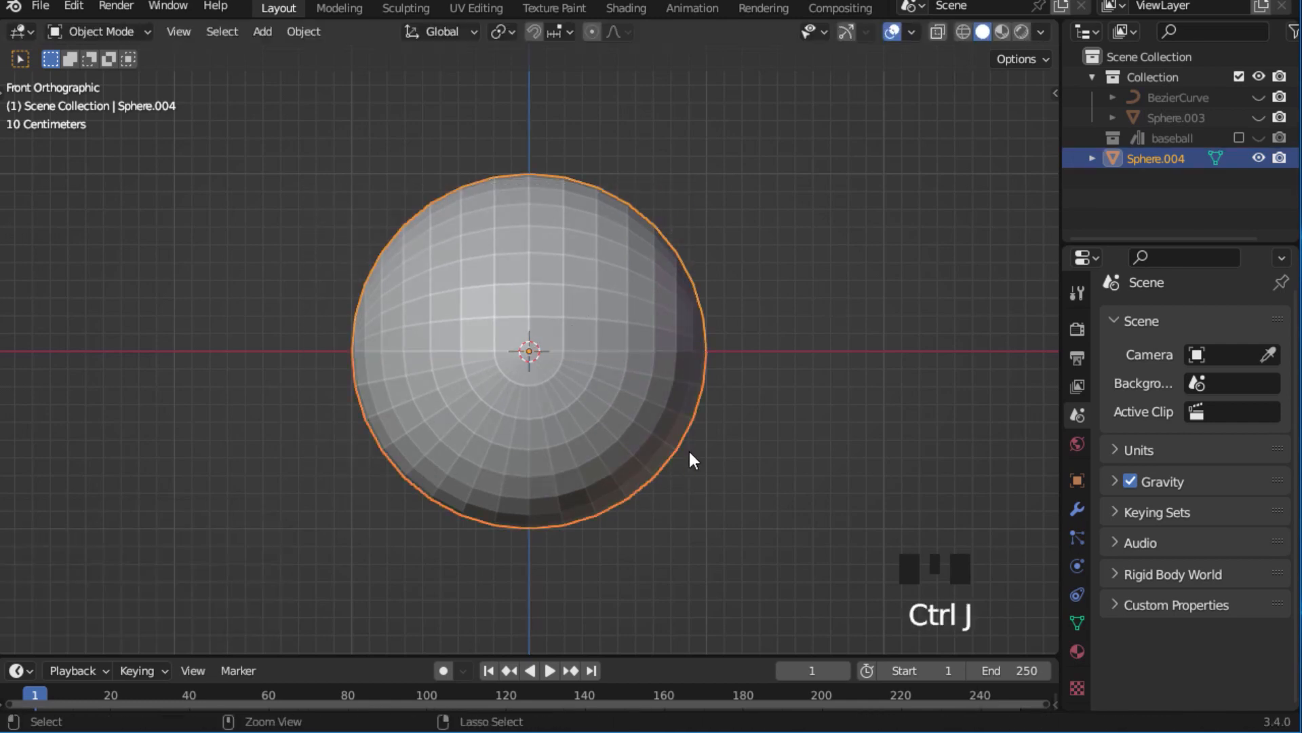
Add a Weld modifier to the joined ball and apply it.
click(1077, 508)
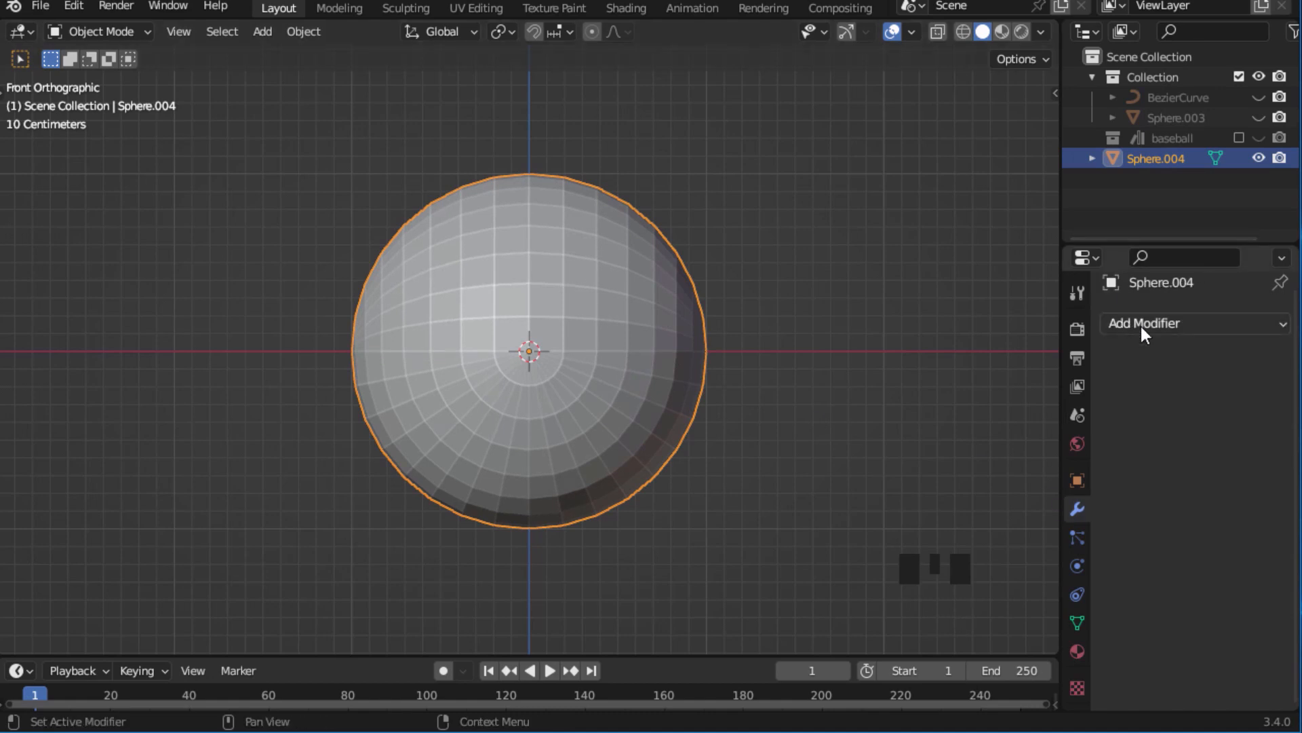
click(1141, 325)
scroll(909, 685, down, 3)
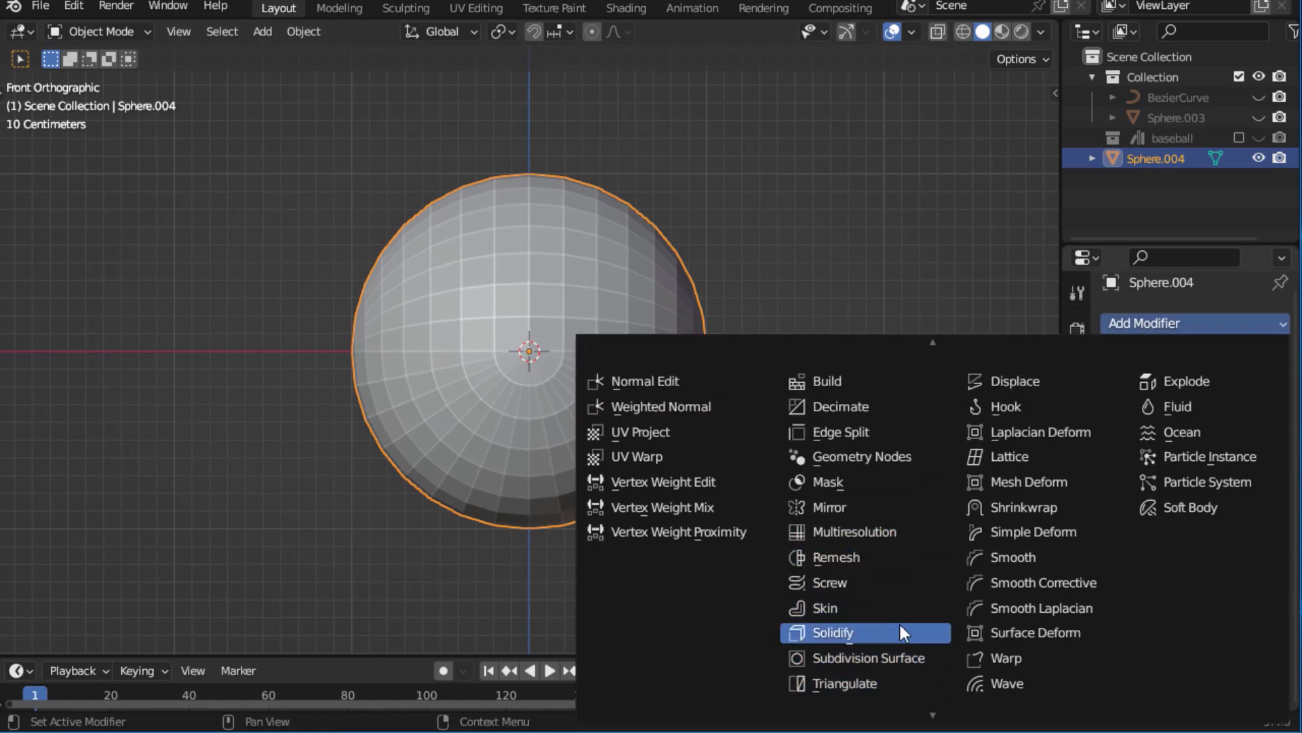
scroll(931, 705, down, 2)
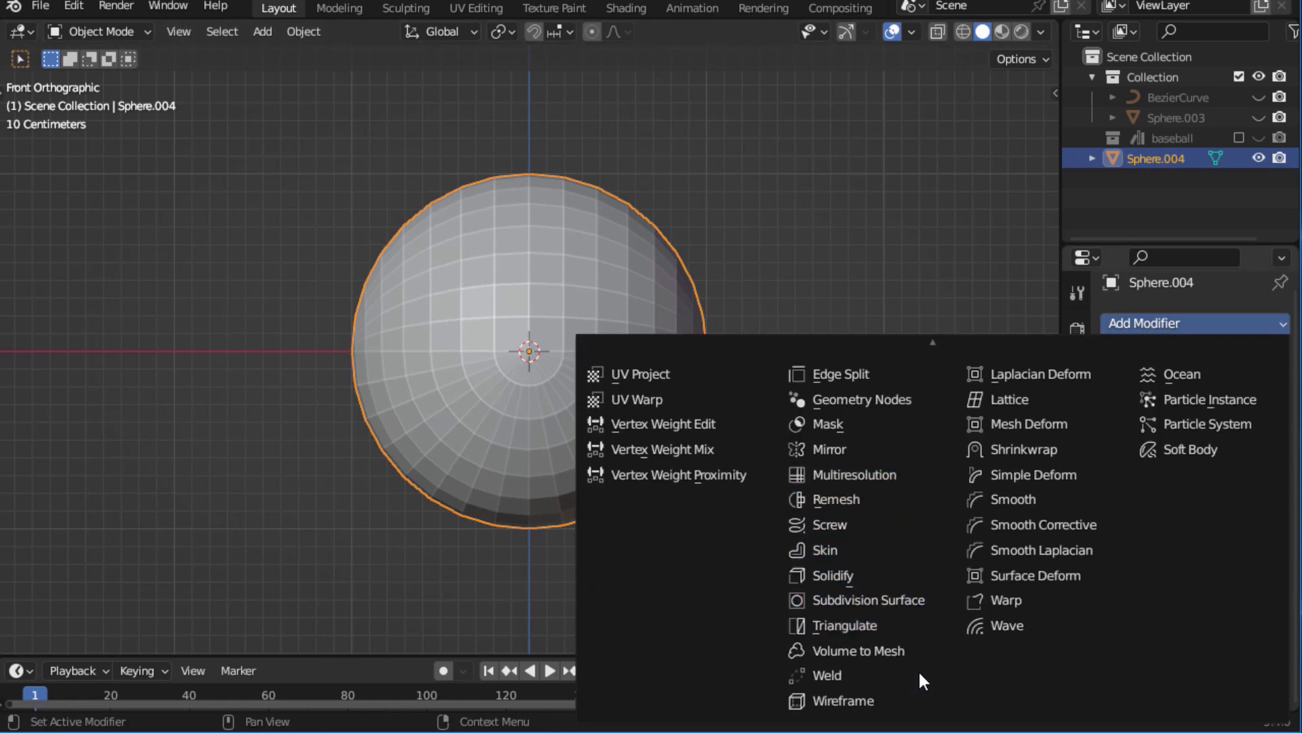
click(849, 681)
click(1230, 362)
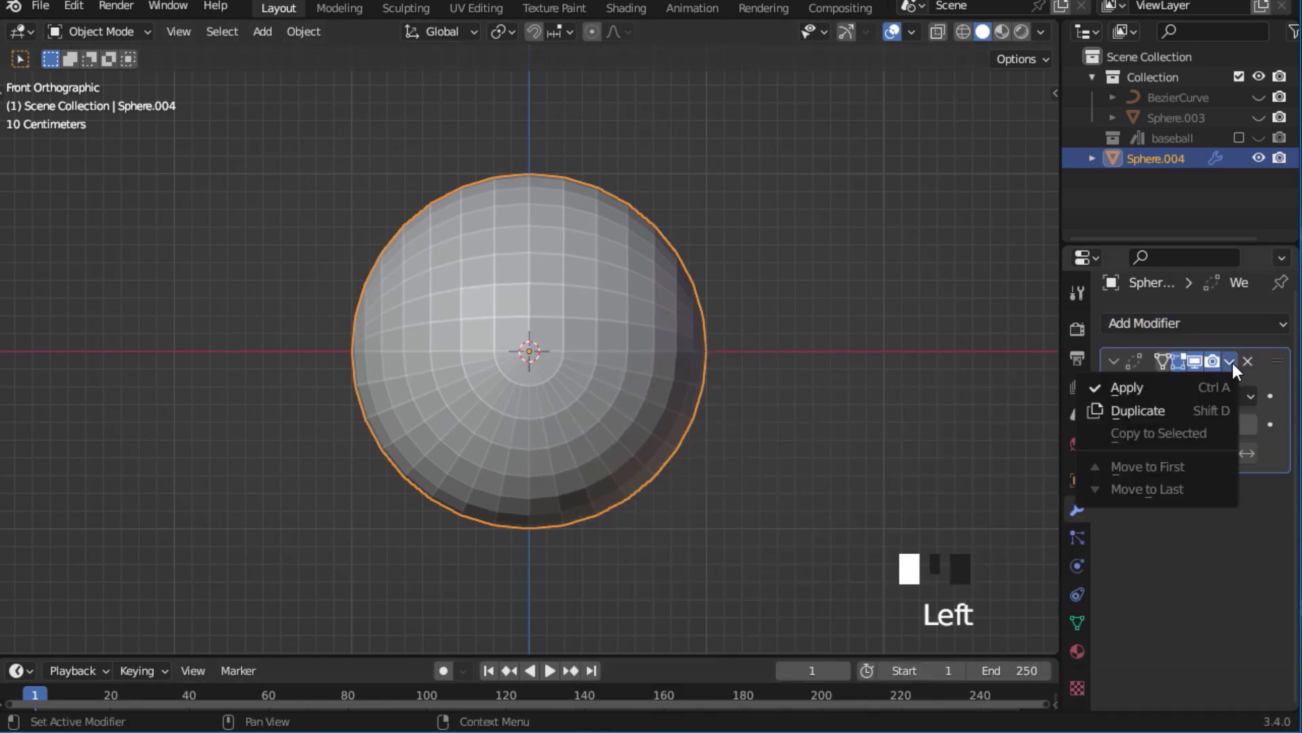
click(1168, 384)
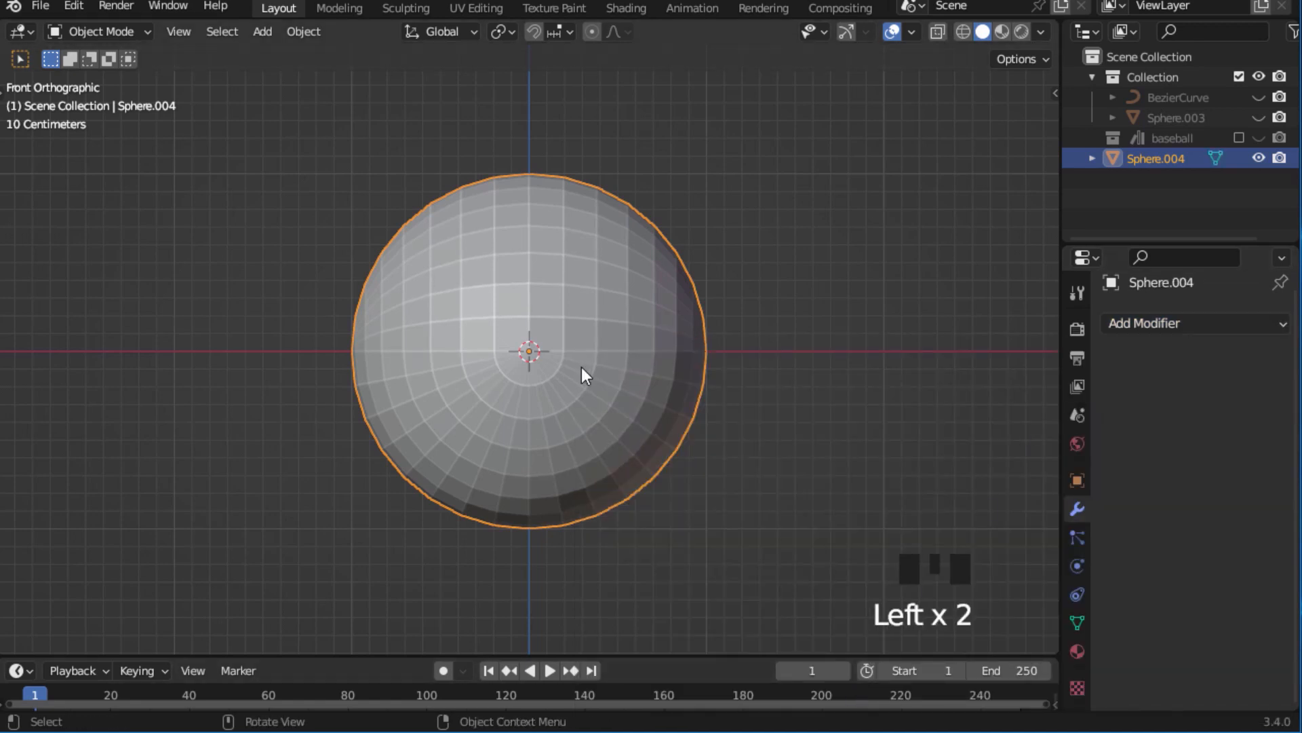
Select the curved seam edge loop around the ball and bevel it about 0.035 m wide with 3 segments.
key(Tab)
middle_drag(631, 342, 508, 360)
click(188, 35)
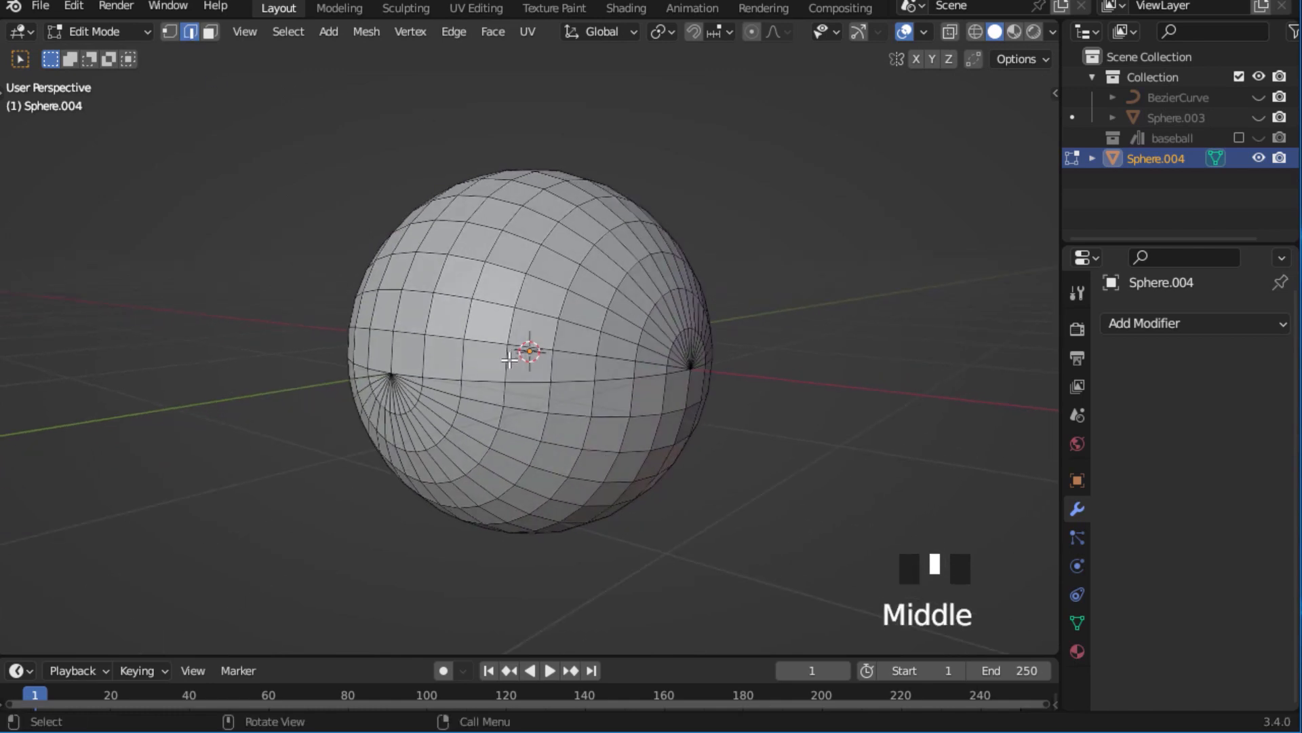
key(alt)
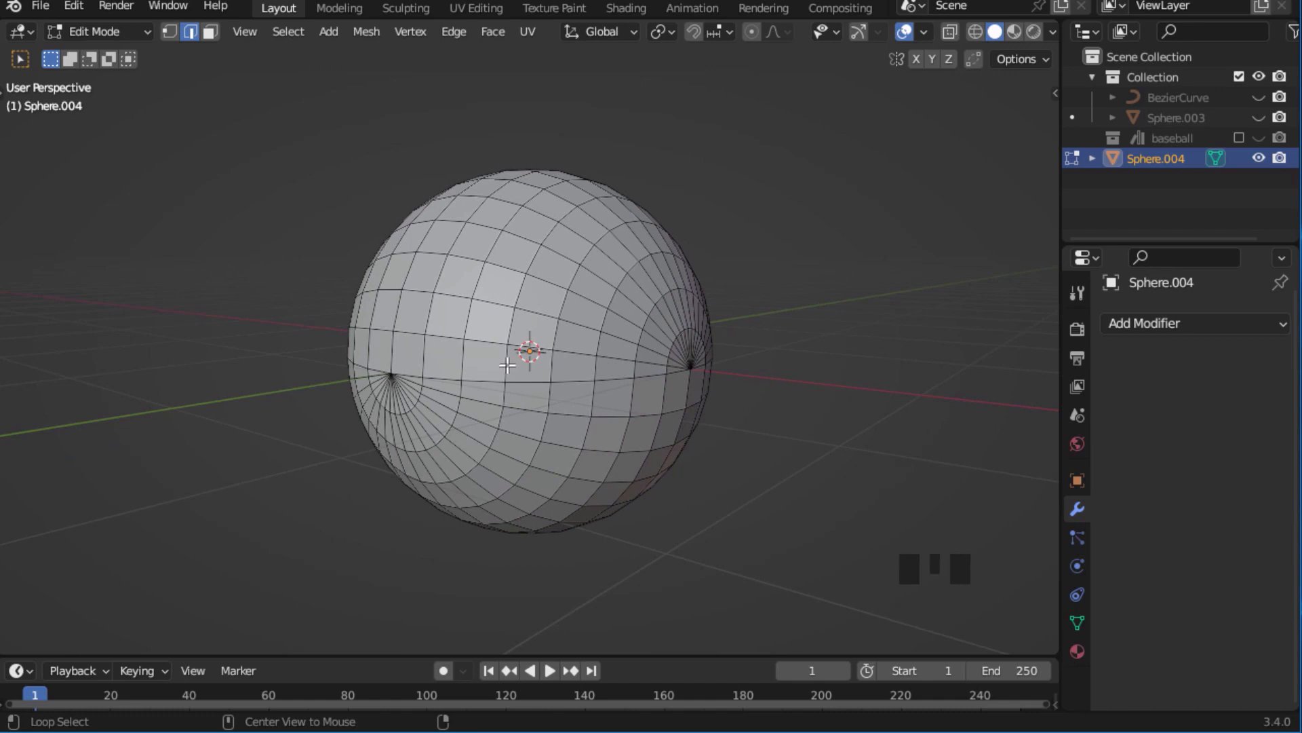
alt+click(507, 366)
middle_drag(544, 326, 527, 358)
ctrl+middle_drag(527, 358, 611, 322)
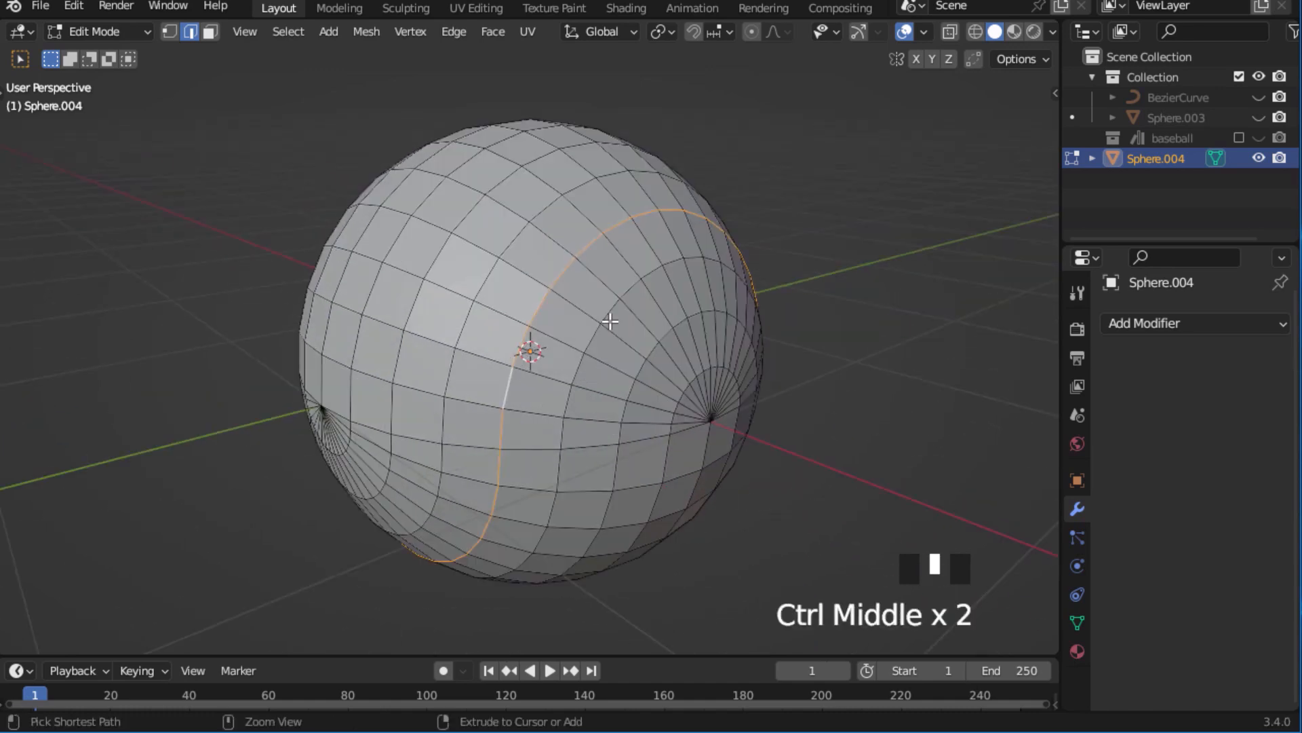
key(ctrl+b)
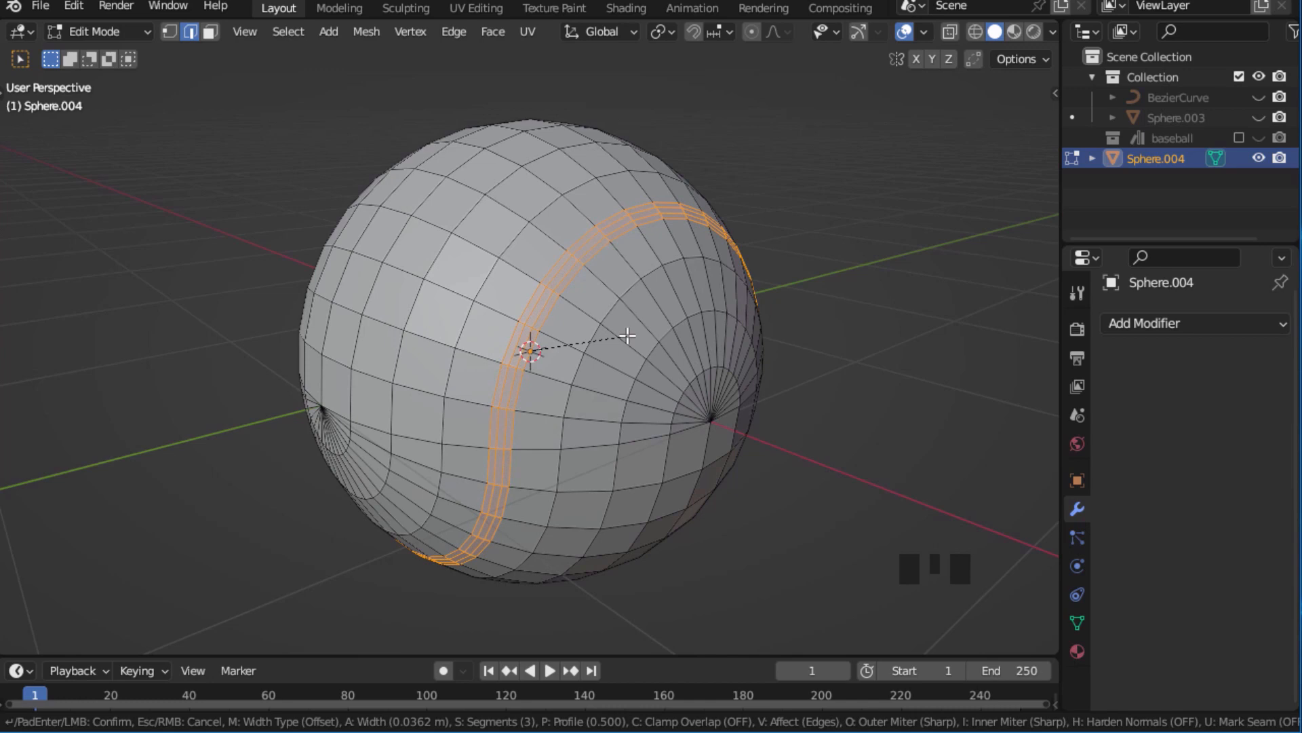
click(621, 335)
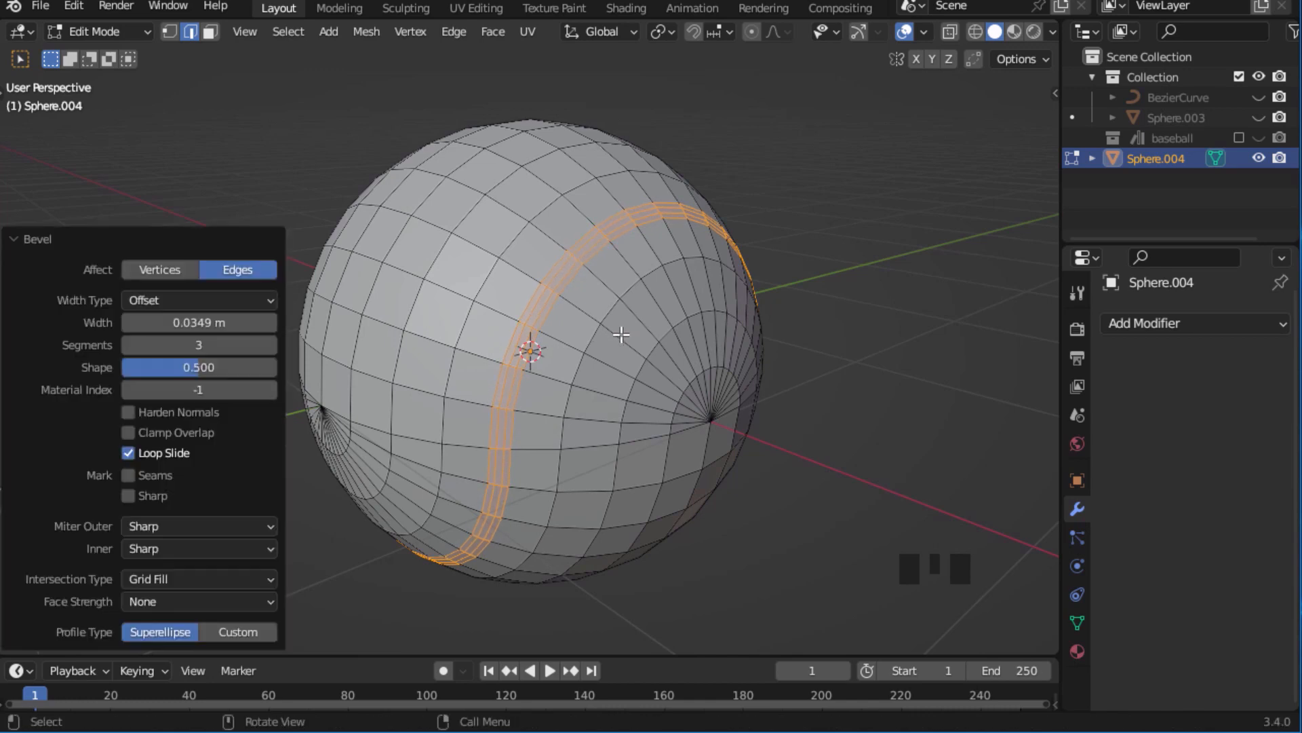
Extrude the beveled seam faces along their normals about 0.028 m inward to form a groove.
key(alt+e)
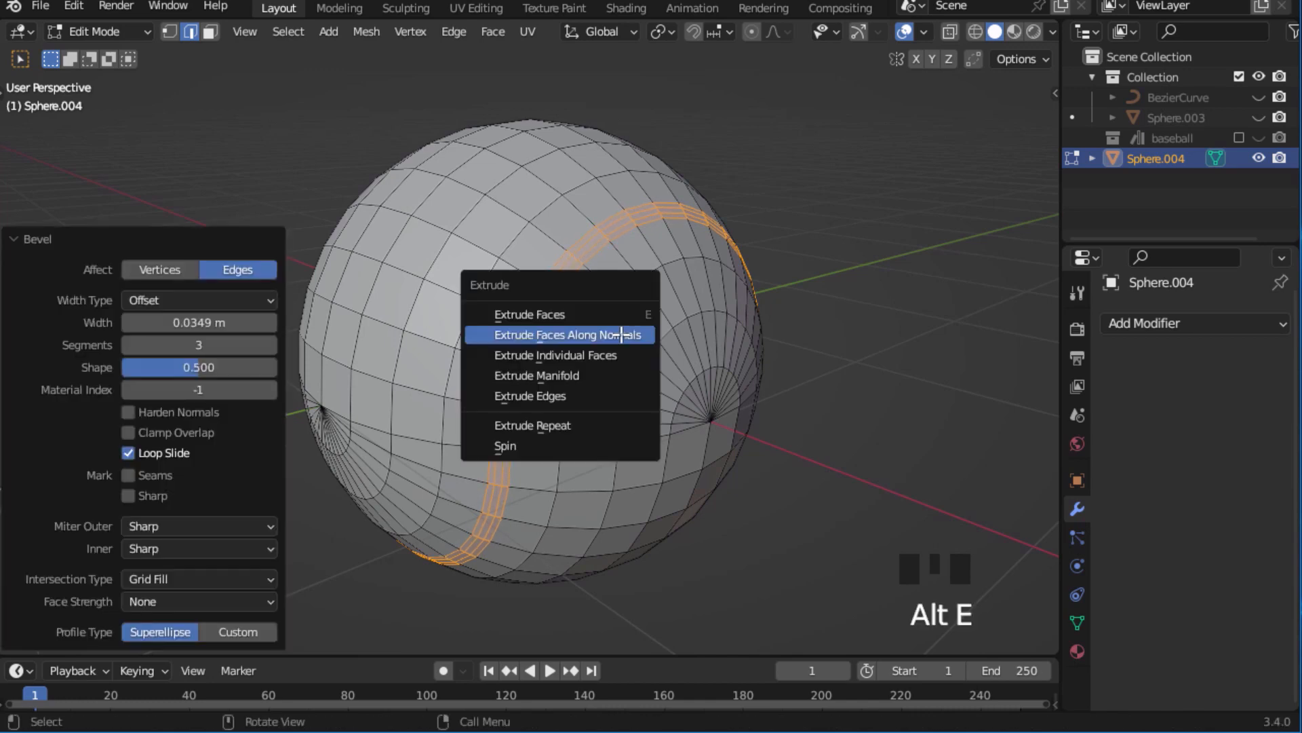
click(622, 335)
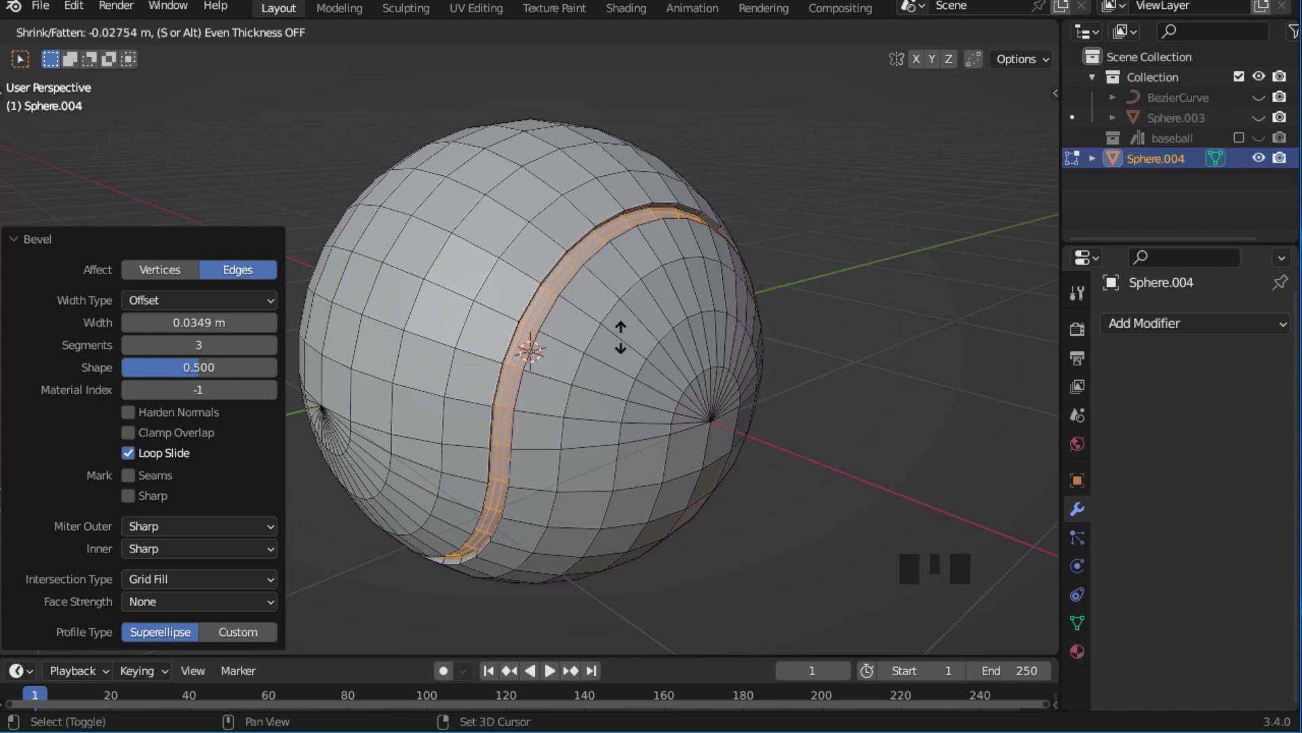
click(620, 337)
Insert a single centered loop cut along the middle of the groove floor.
ctrl+middle_drag(619, 328, 500, 320)
click(545, 291)
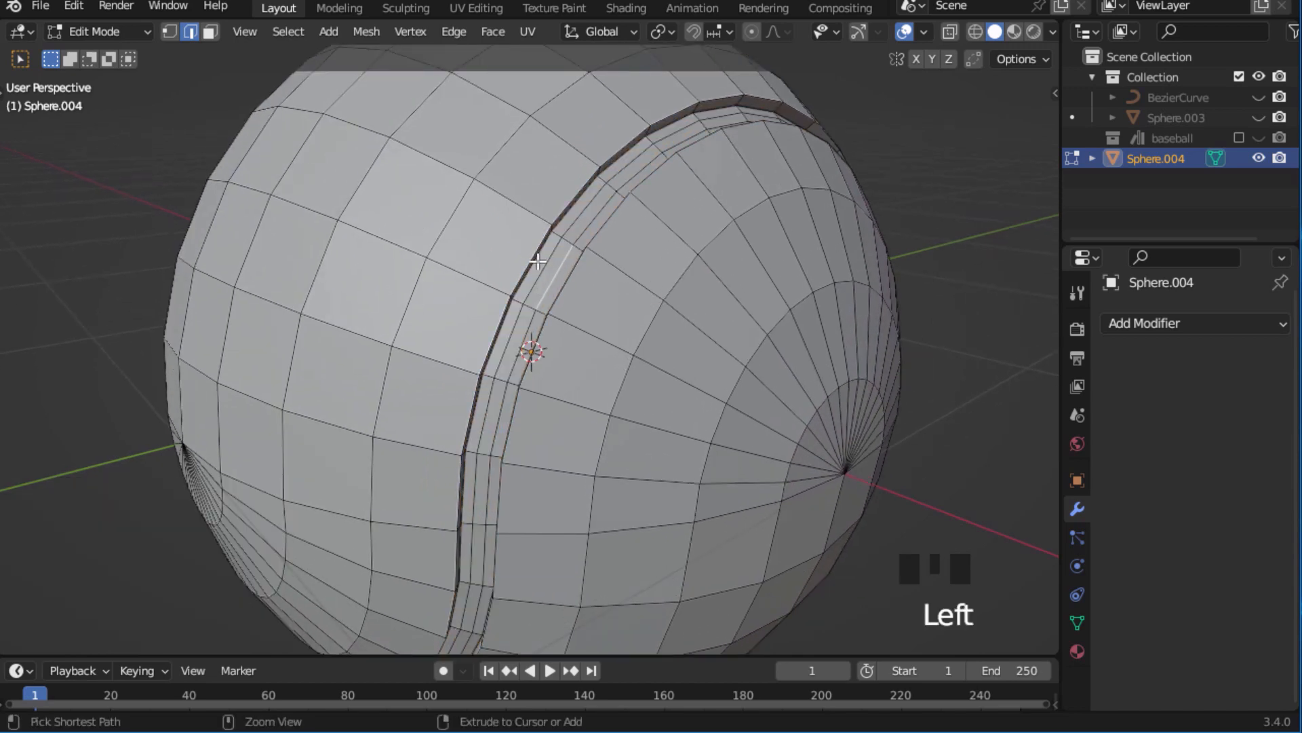
key(ctrl+r)
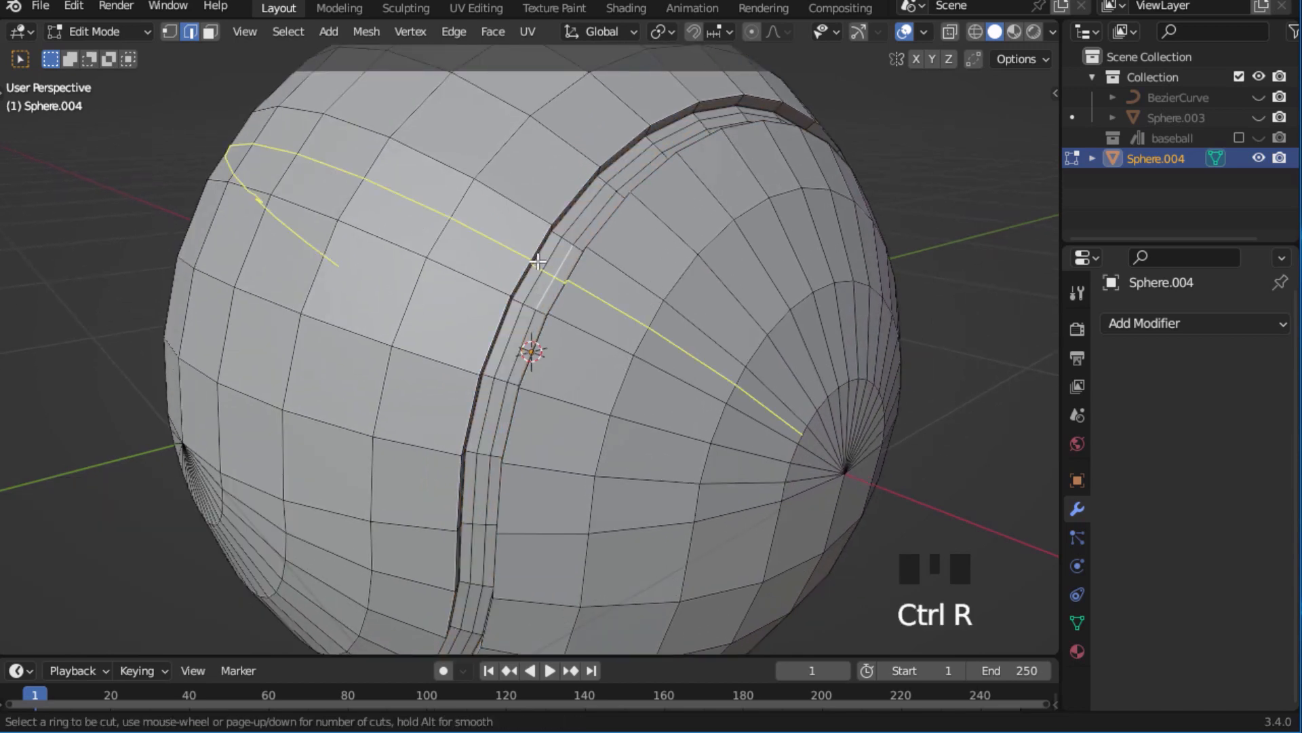
right_click(535, 313)
mouse_move(533, 308)
ctrl+middle_down()
mouse_move(522, 298)
mouse_move(510, 318)
ctrl+middle_up()
key(ctrl+r)
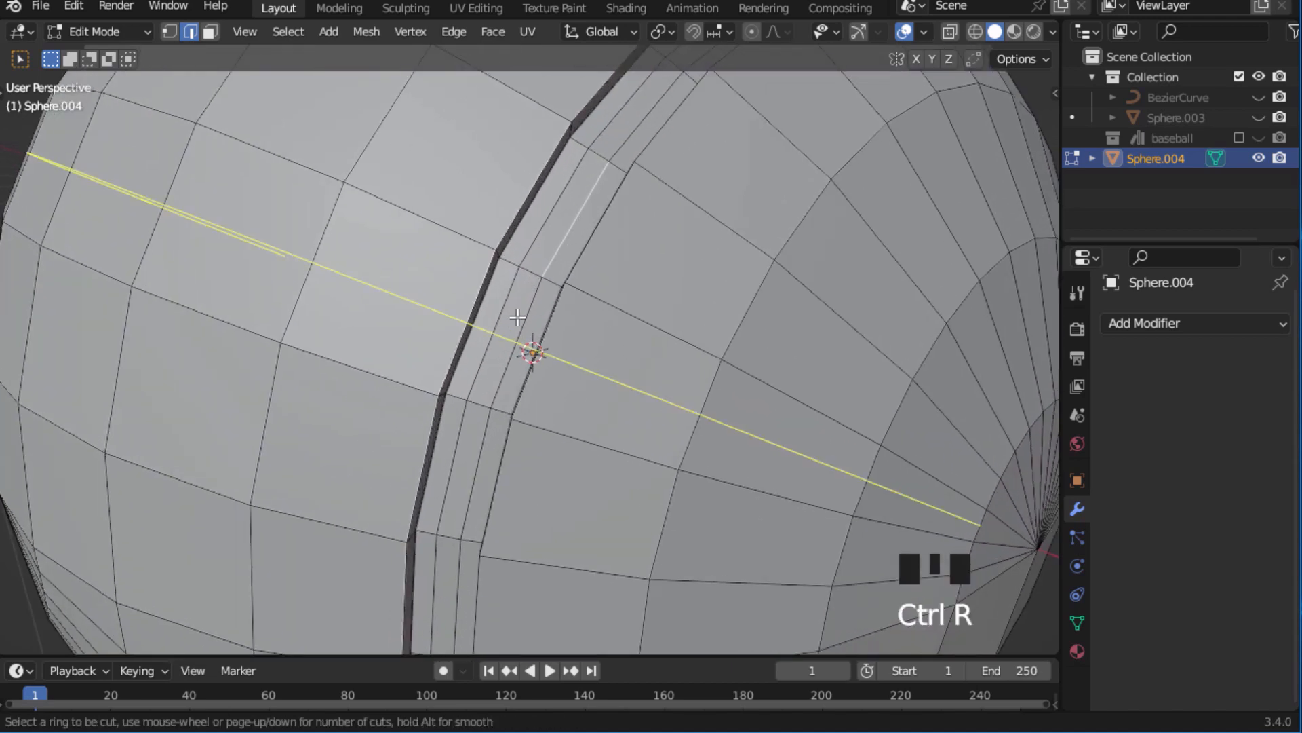
click(532, 277)
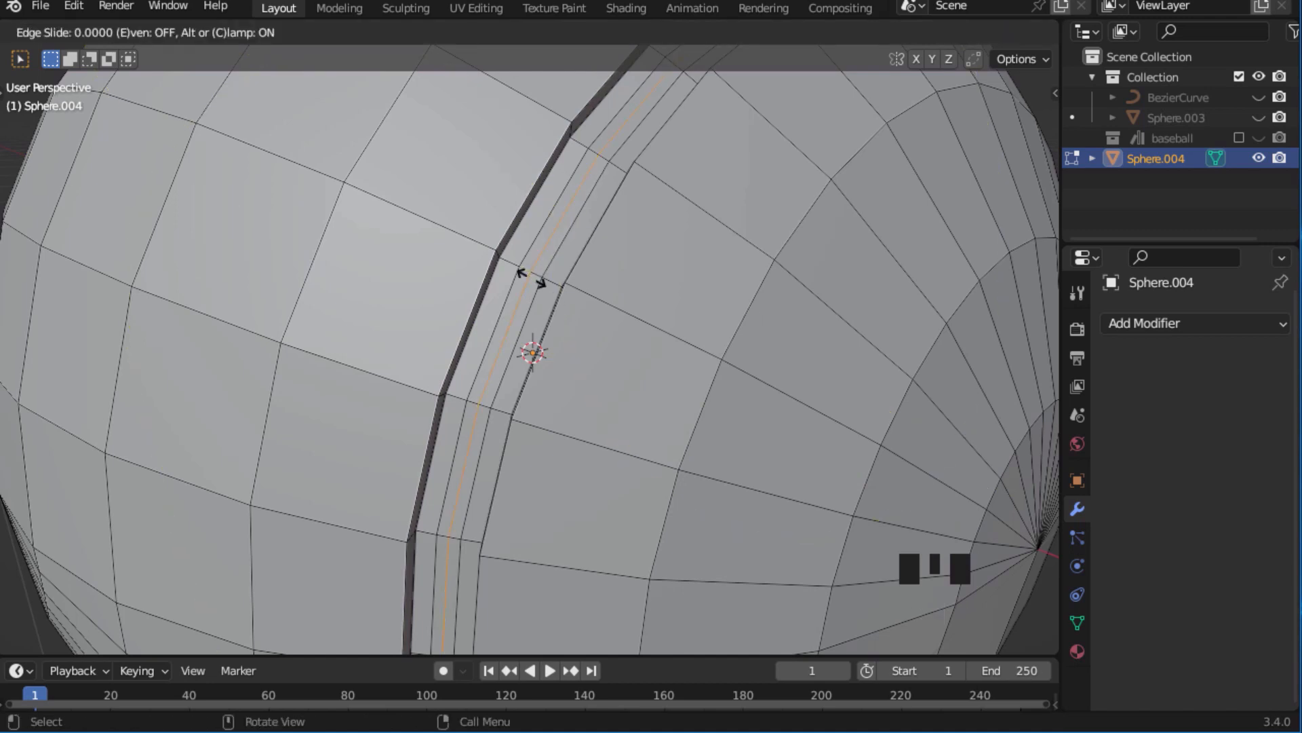
click(532, 278)
Separate the new center loop of the groove into its own object and return to Object Mode.
ctrl+middle_drag(532, 278, 542, 301)
key(p)
click(532, 279)
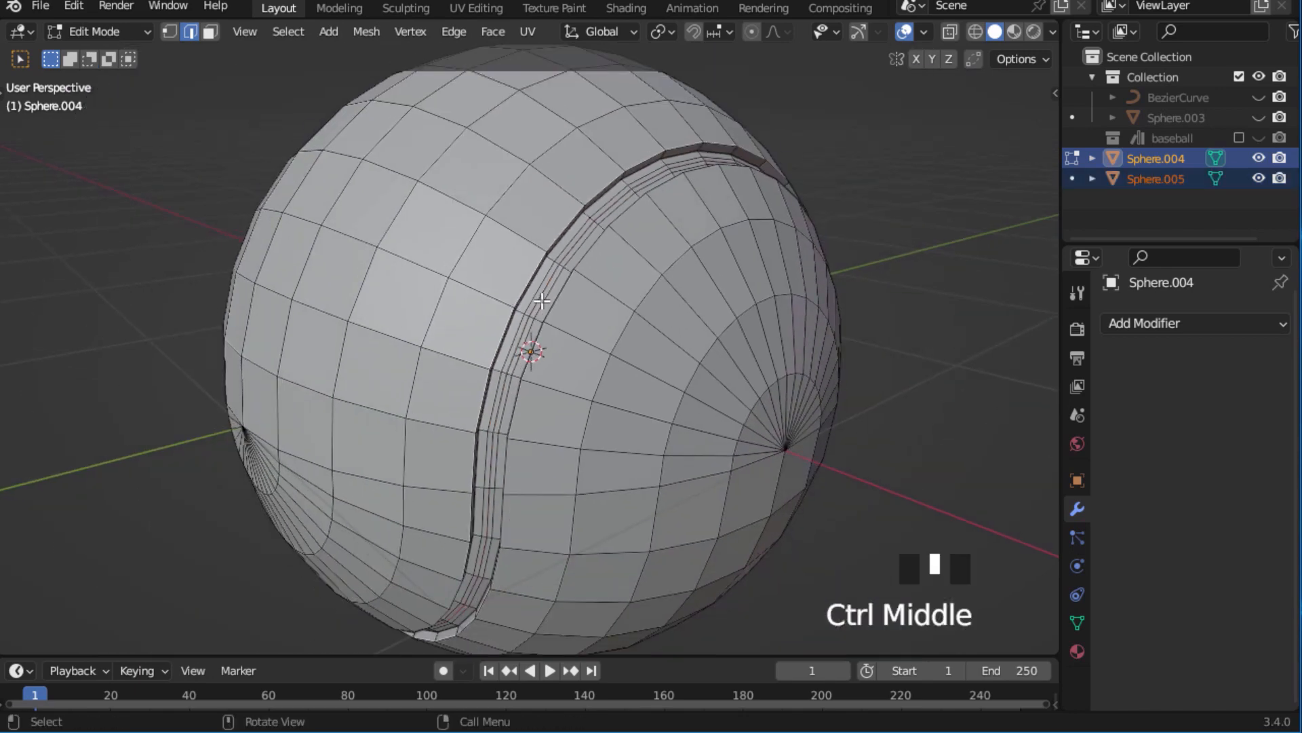
key(Tab)
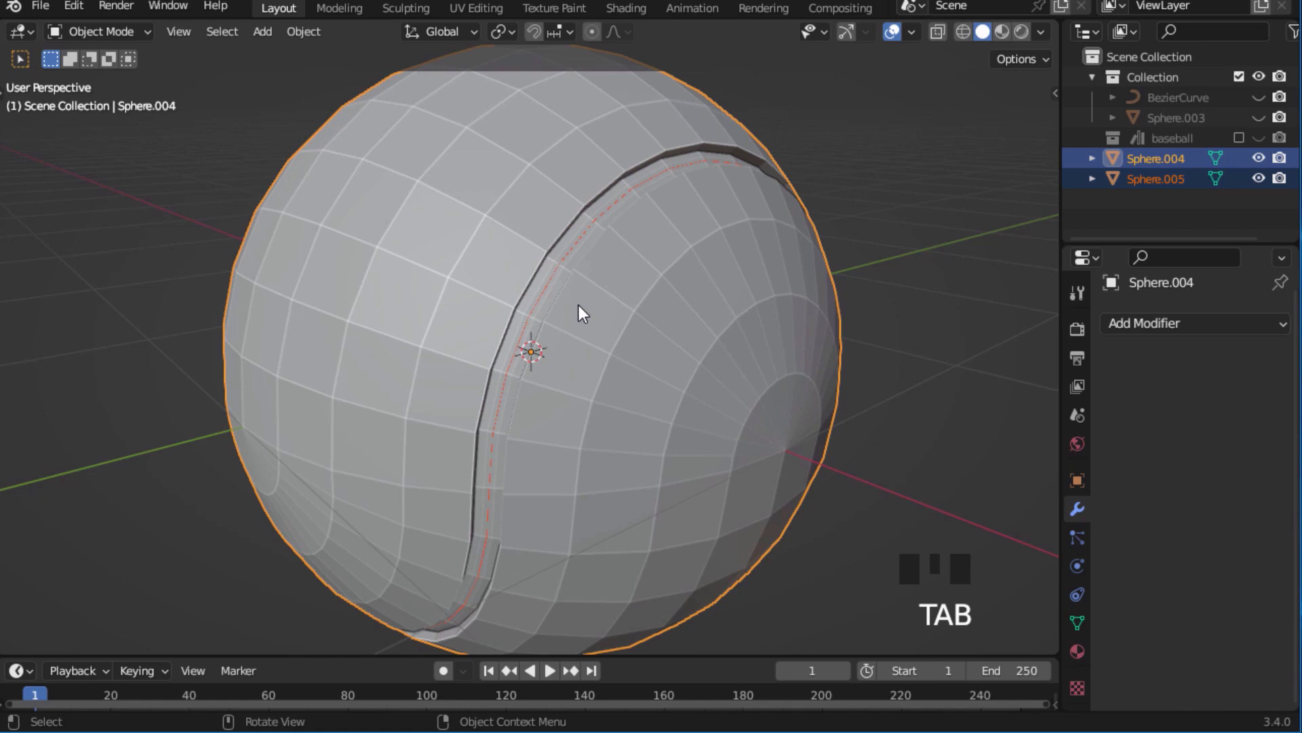
Add a level 1 Subdivision Surface to the ball object alone and shade it smooth.
click(583, 304)
middle_drag(585, 304, 560, 336)
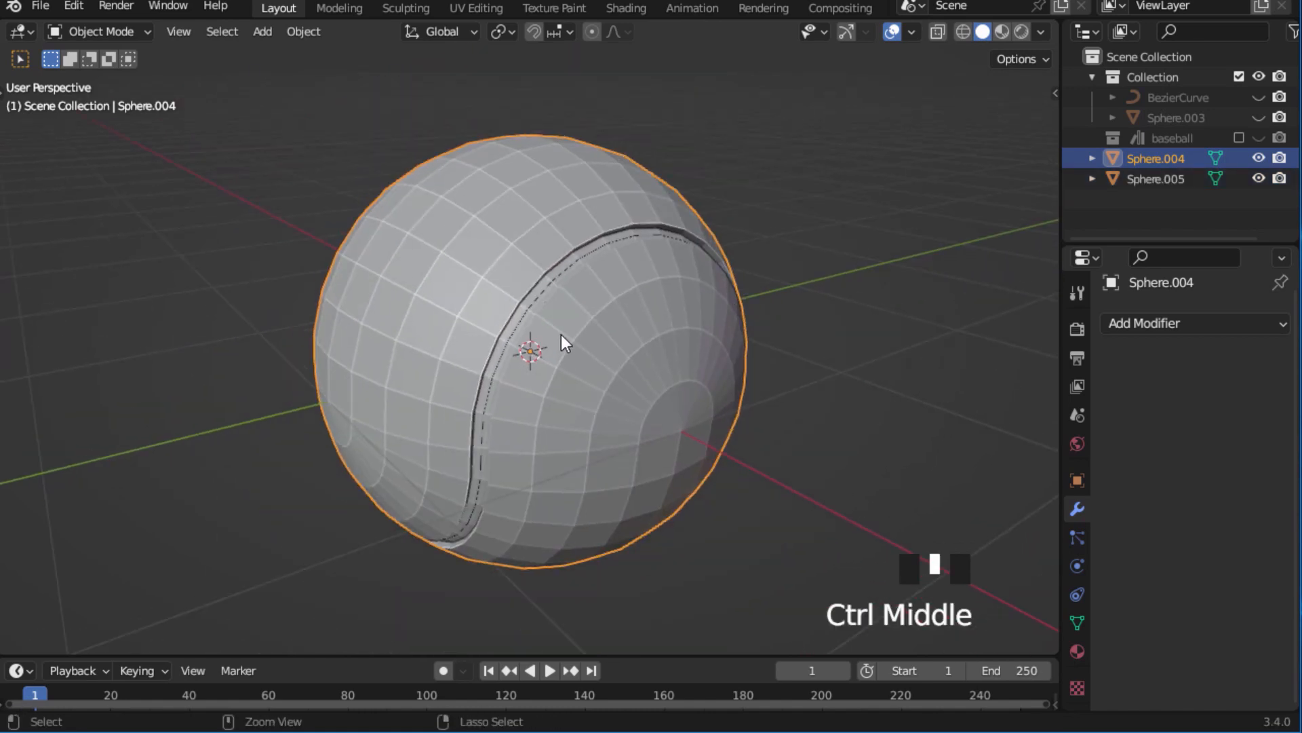
key(ctrl+1)
middle_drag(575, 332, 531, 344)
right_click(596, 326)
click(595, 327)
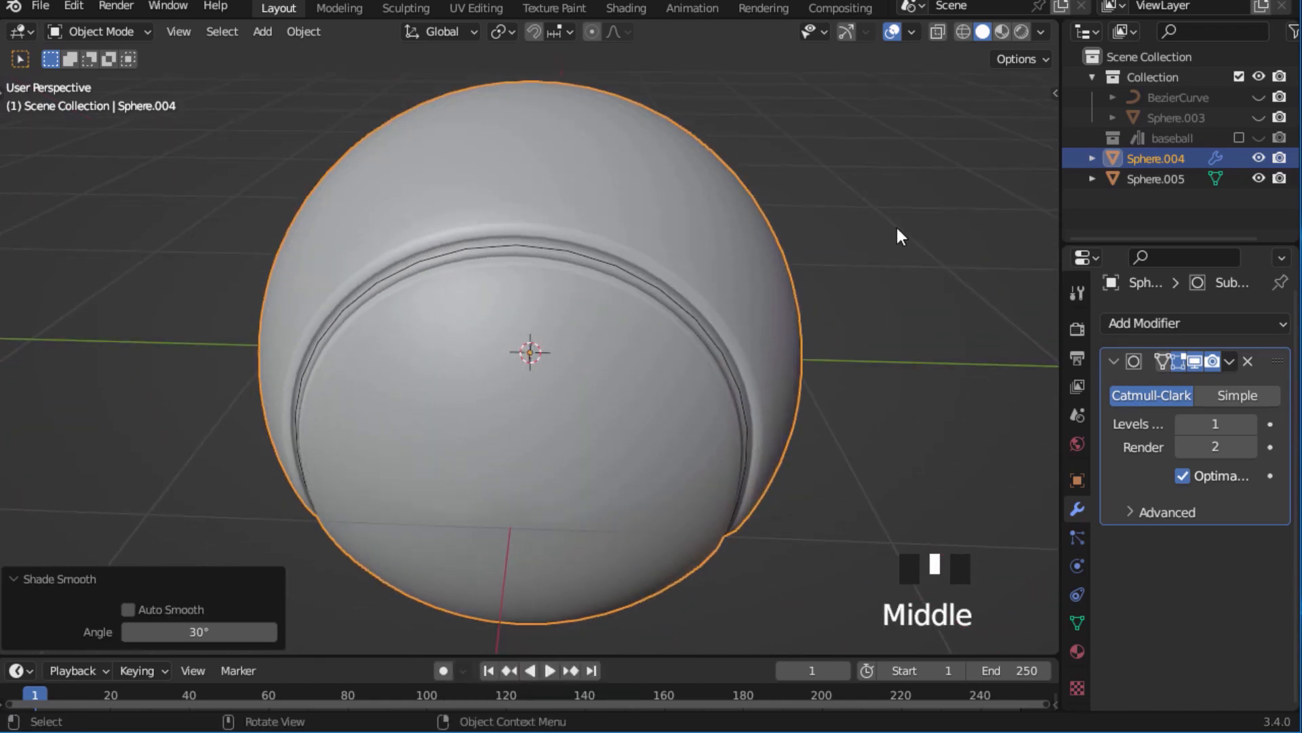
click(1147, 178)
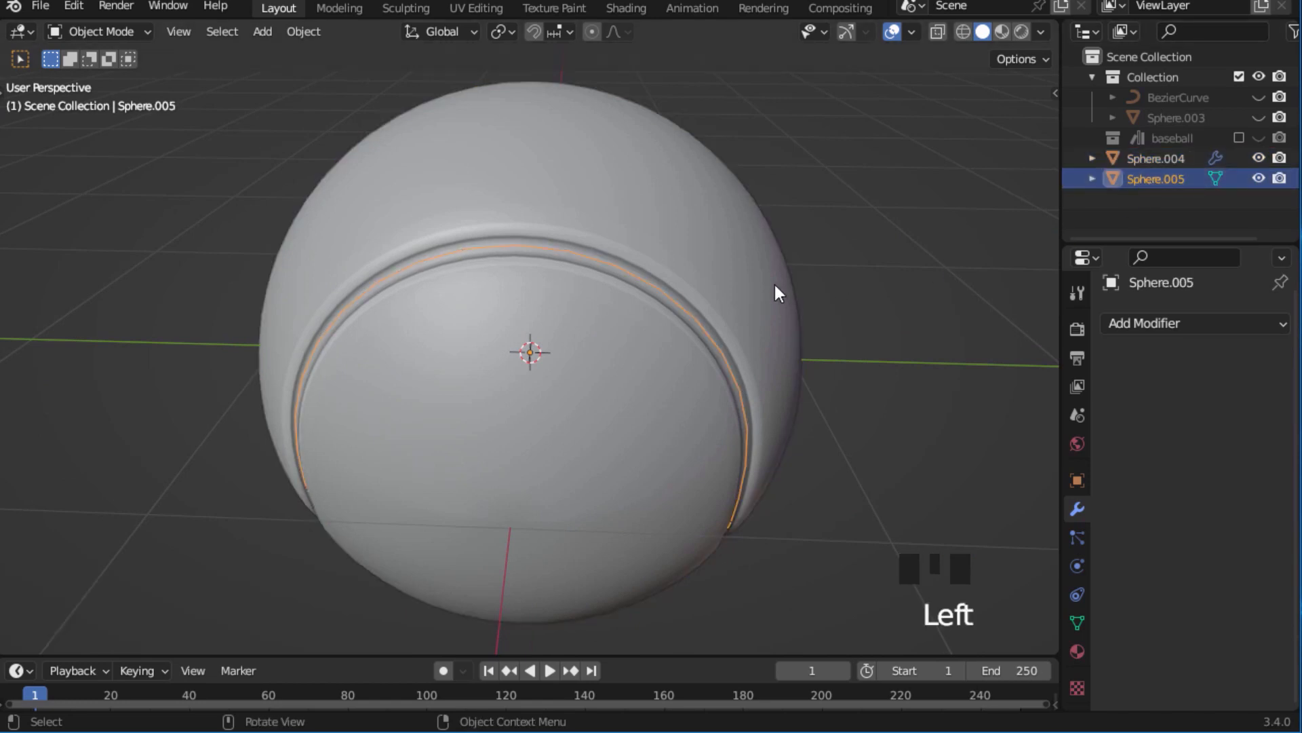
key(g)
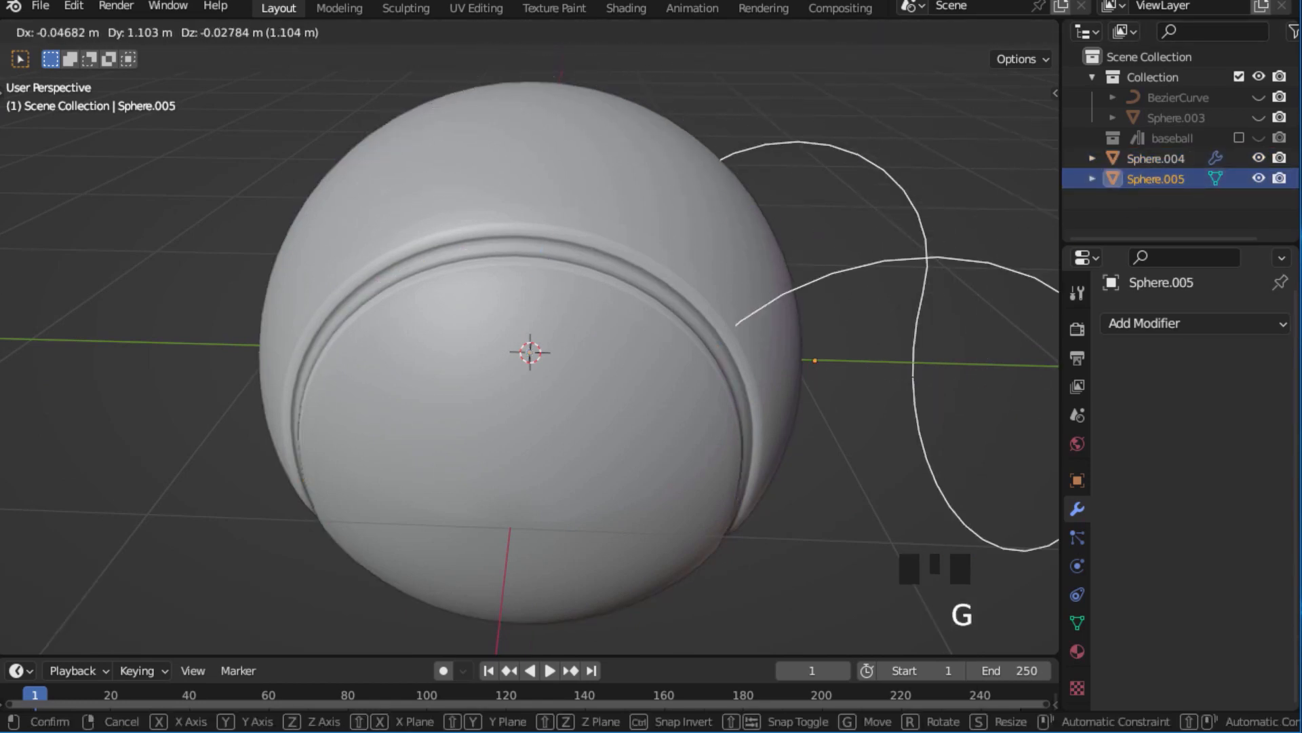
right_click(247, 242)
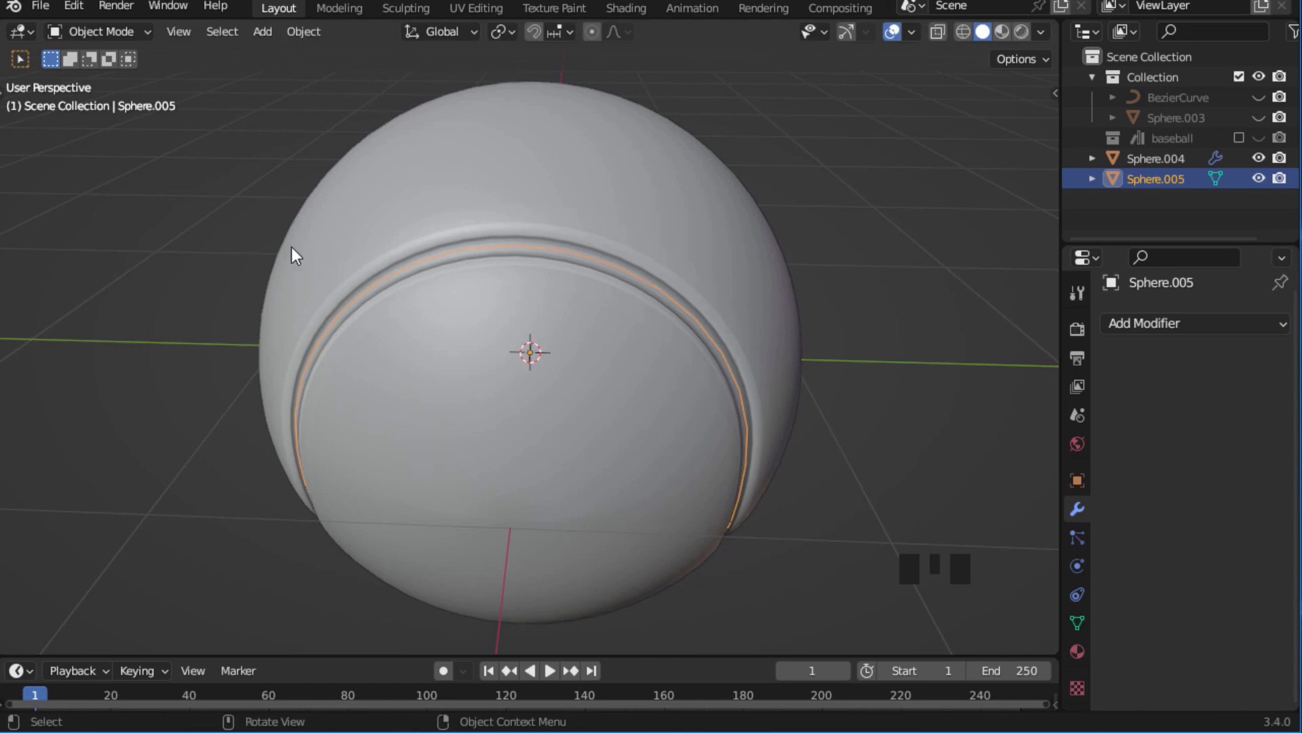
middle_drag(292, 247, 715, 217)
ctrl+middle_drag(715, 217, 637, 228)
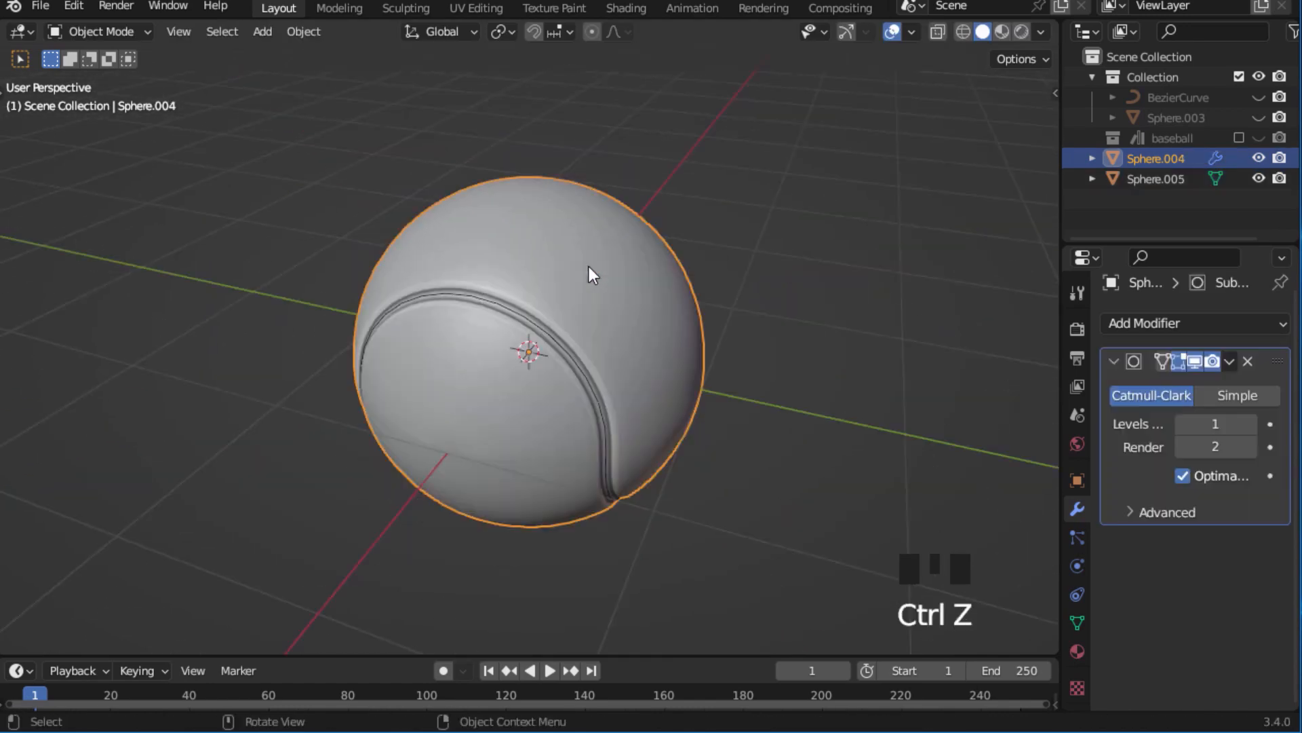
Hide the ball, convert the separated seam loop to a curve and deselect it.
click(568, 282)
key(h)
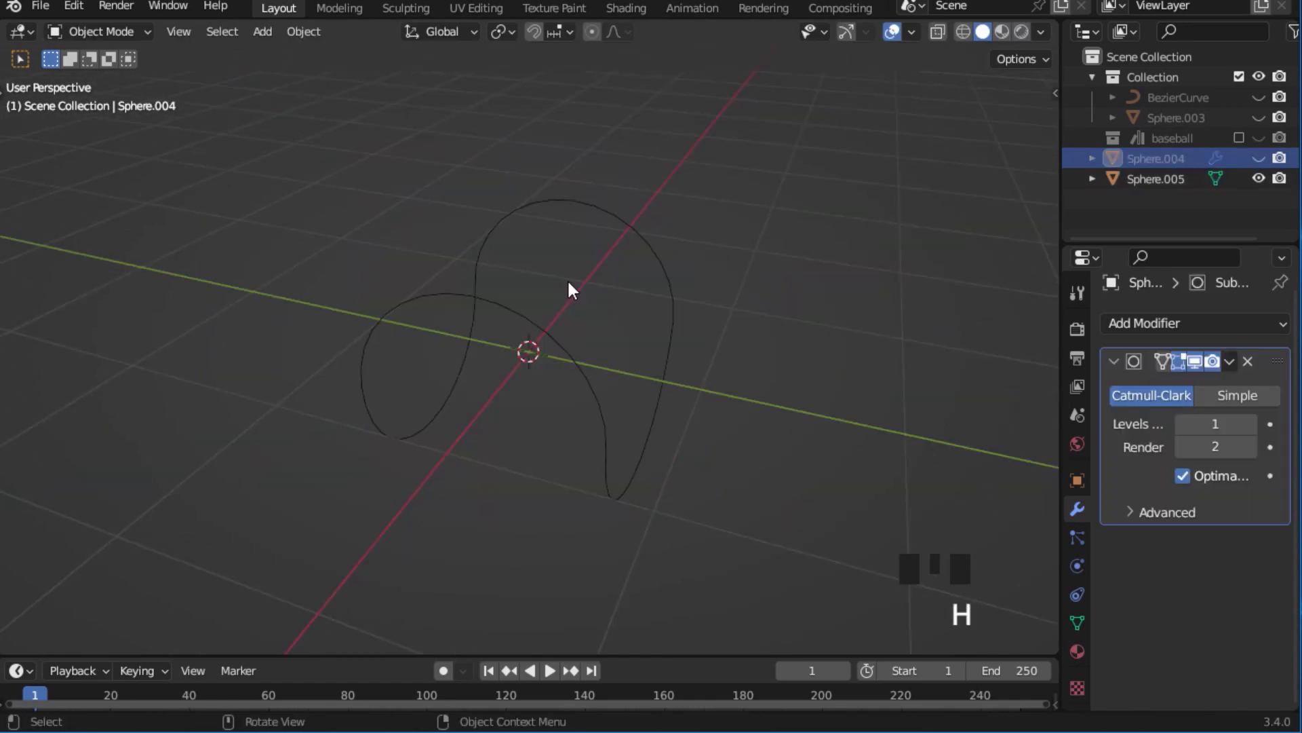
middle_drag(567, 278, 591, 290)
click(591, 291)
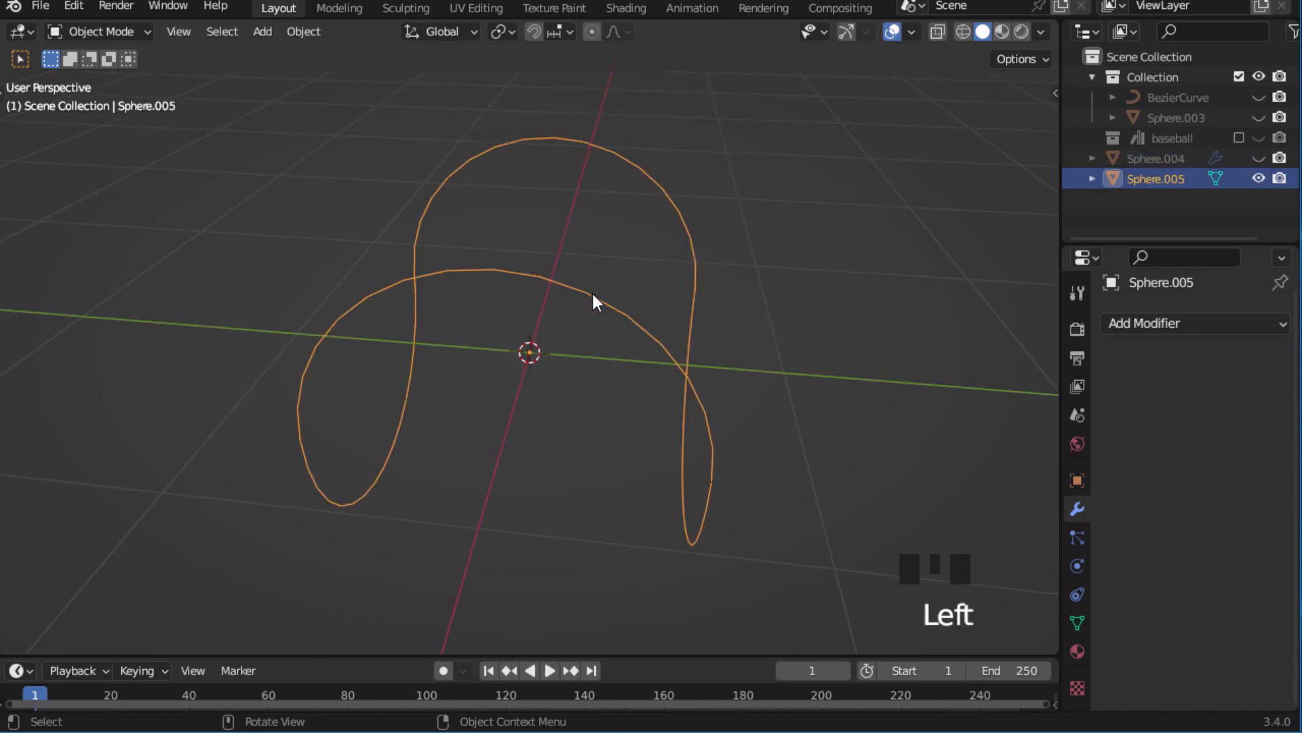
right_click(592, 293)
mouse_move(555, 367)
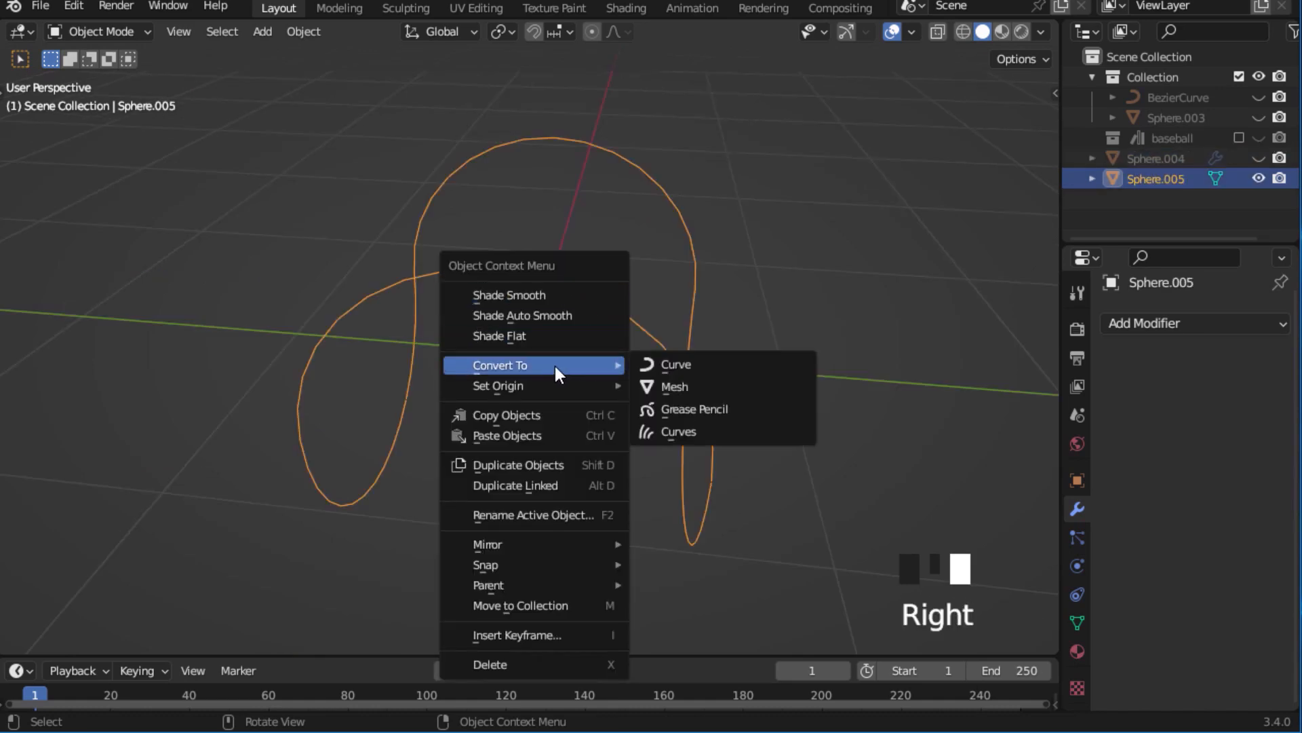
click(675, 366)
key(alt+a)
click(866, 130)
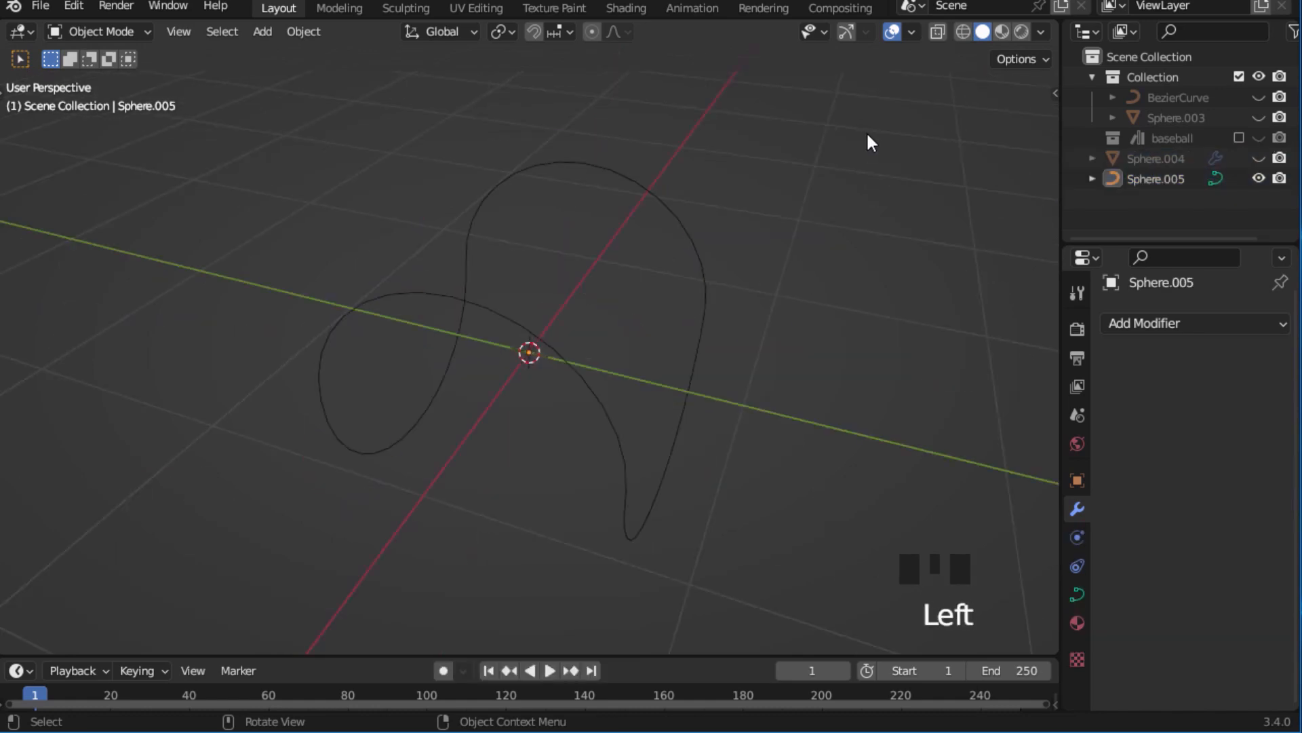
Add a Bezier curve at the origin and enter Edit Mode on it.
key(shift+a)
mouse_move(808, 153)
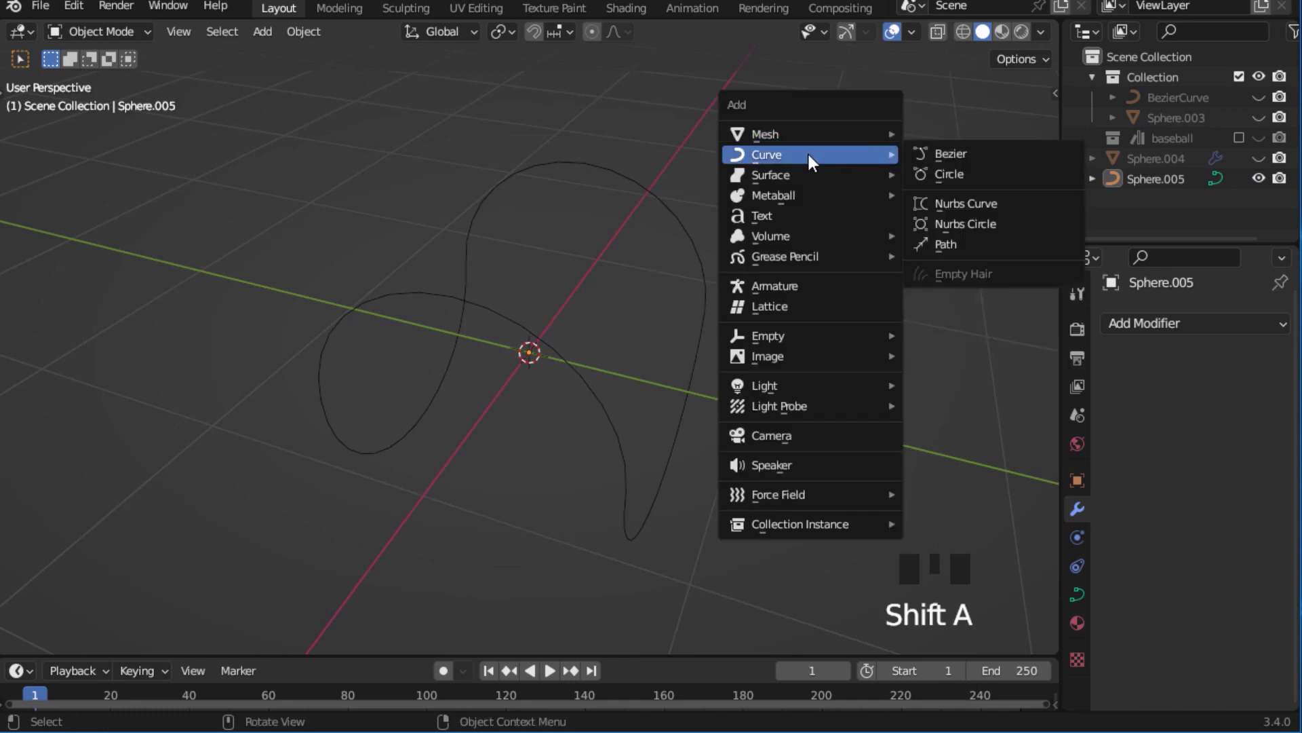
click(959, 153)
ctrl+middle_drag(892, 245, 785, 229)
key(Tab)
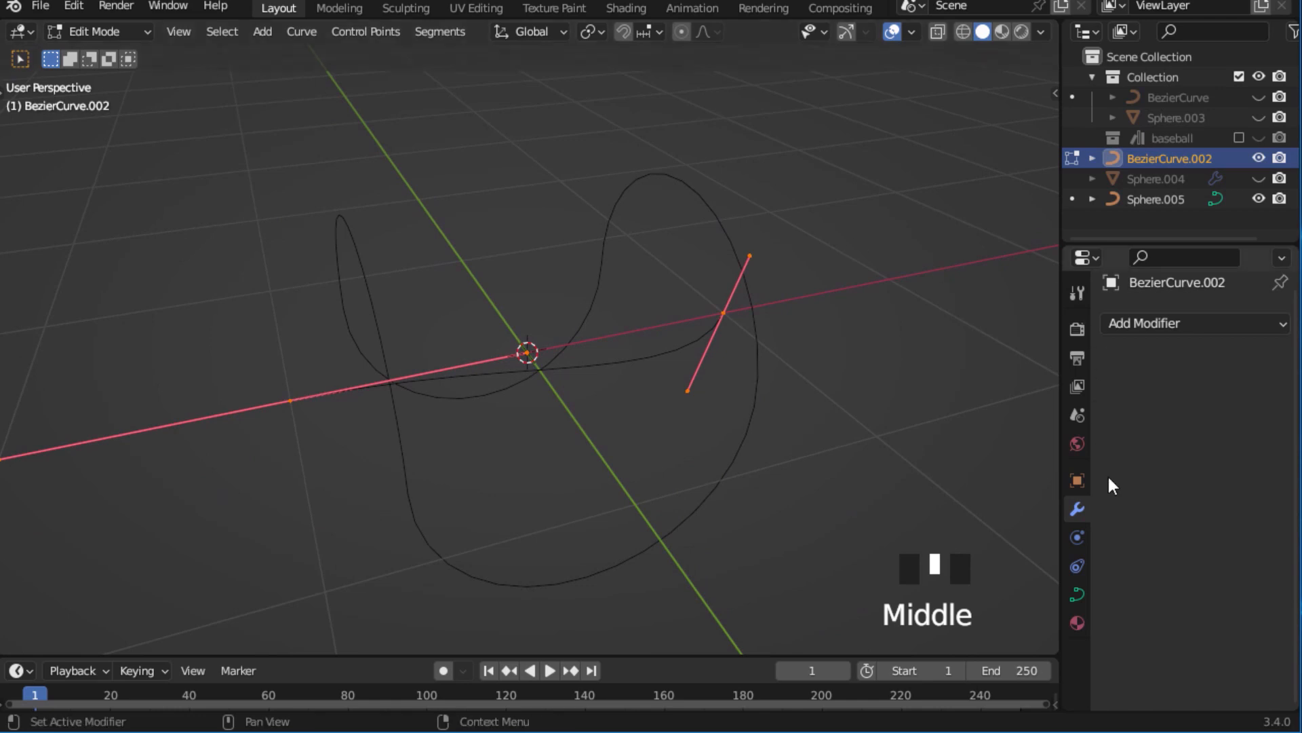
Give the new Bezier curve a round bevel with a depth of 0.02 m.
middle_drag(1108, 478, 1101, 473)
key(a)
click(1077, 596)
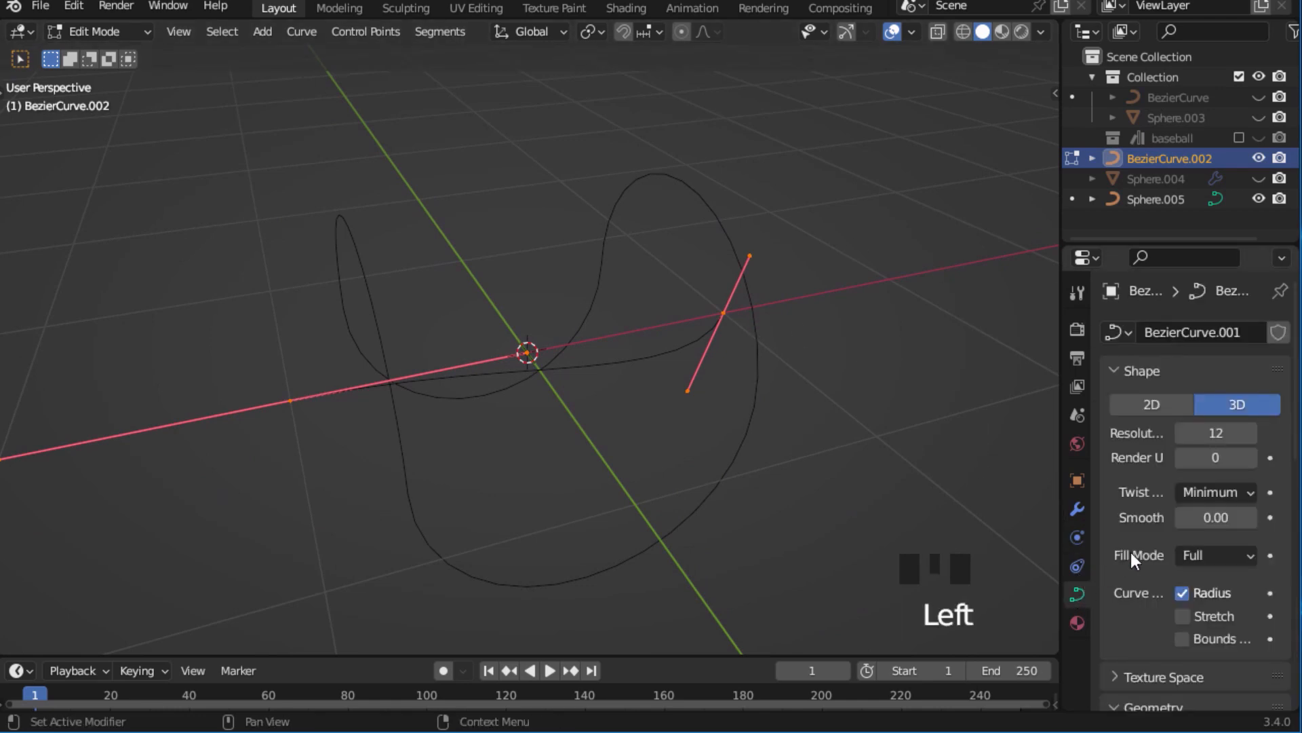
scroll(1160, 570, down, 4)
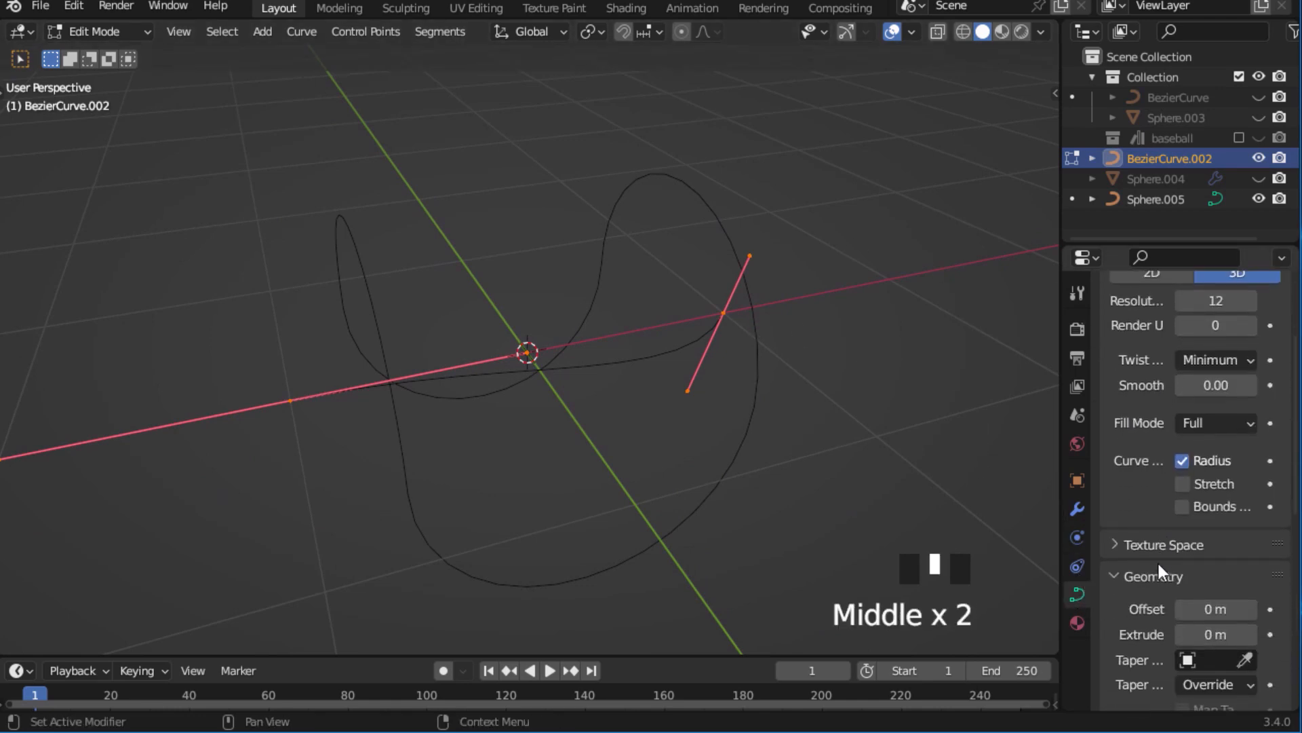
scroll(1149, 563, down, 2)
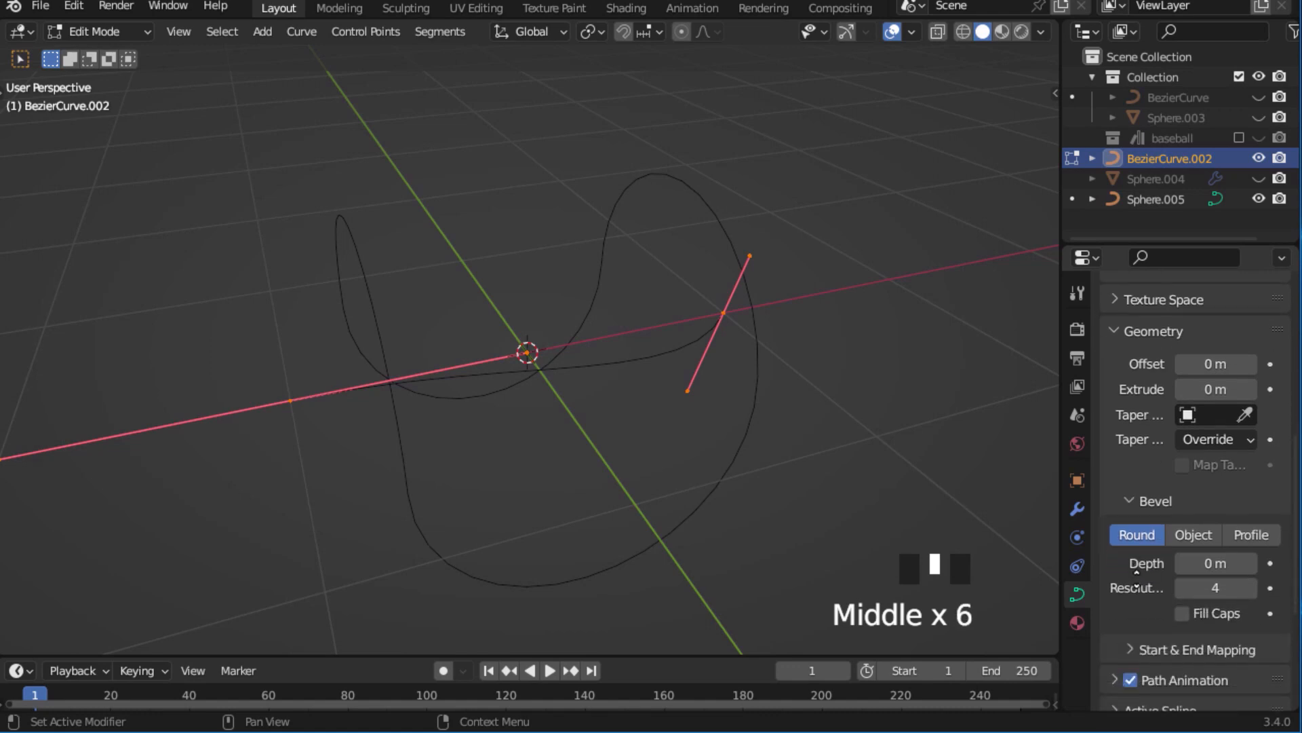
shift+drag(1201, 564, 1226, 564)
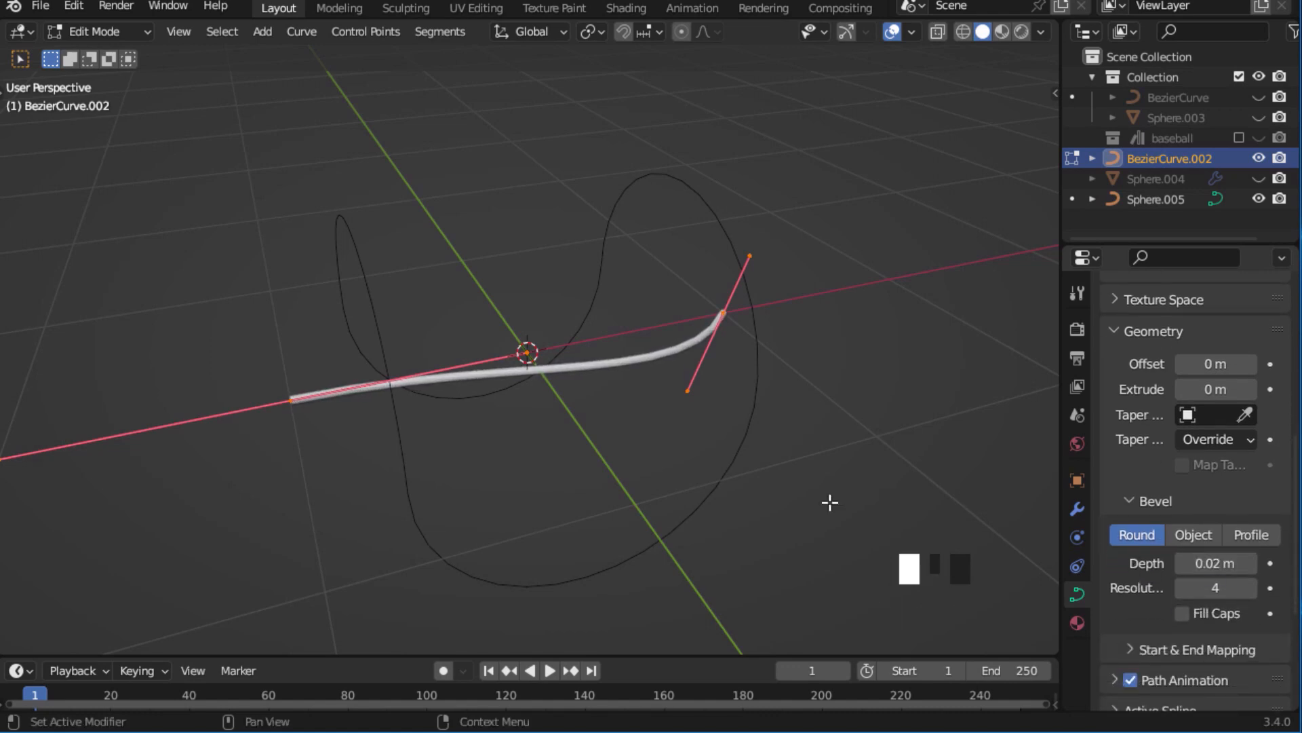
Subdivide the Bezier curve with one cut to add a middle control point.
middle_drag(828, 502, 658, 369)
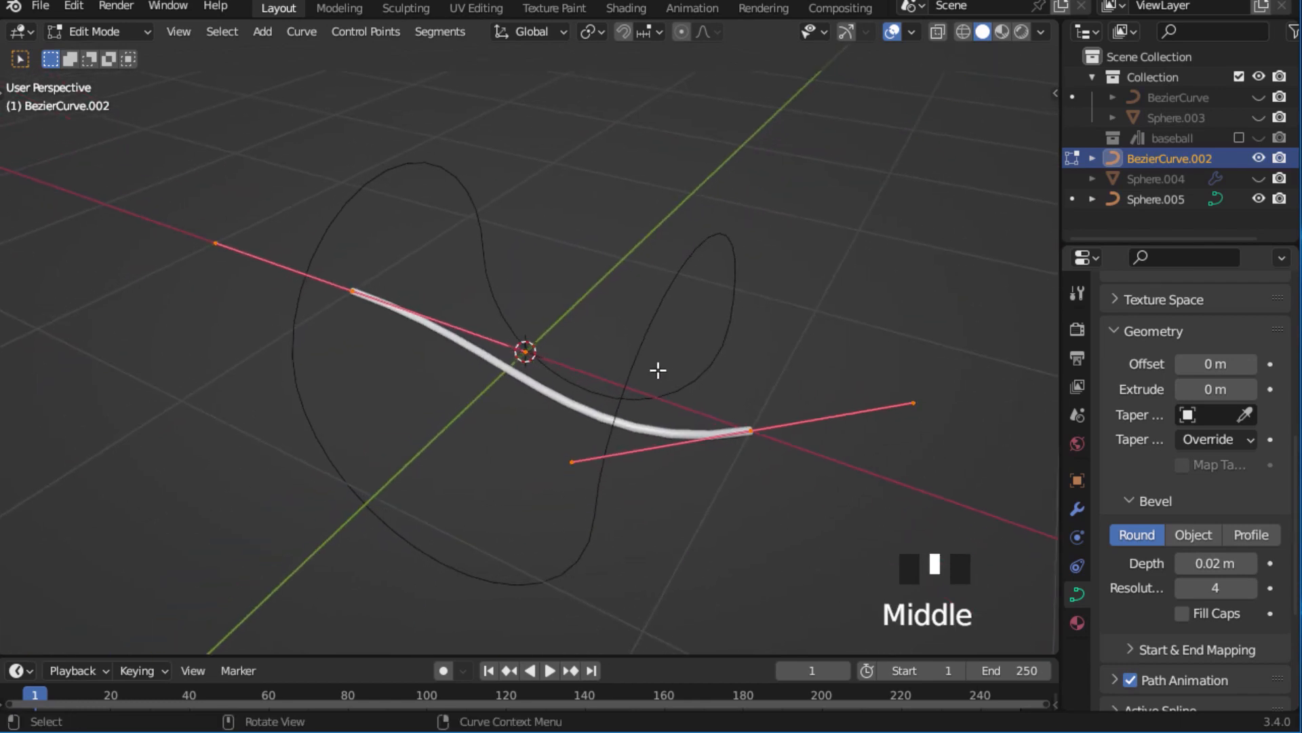
right_click(543, 394)
click(447, 168)
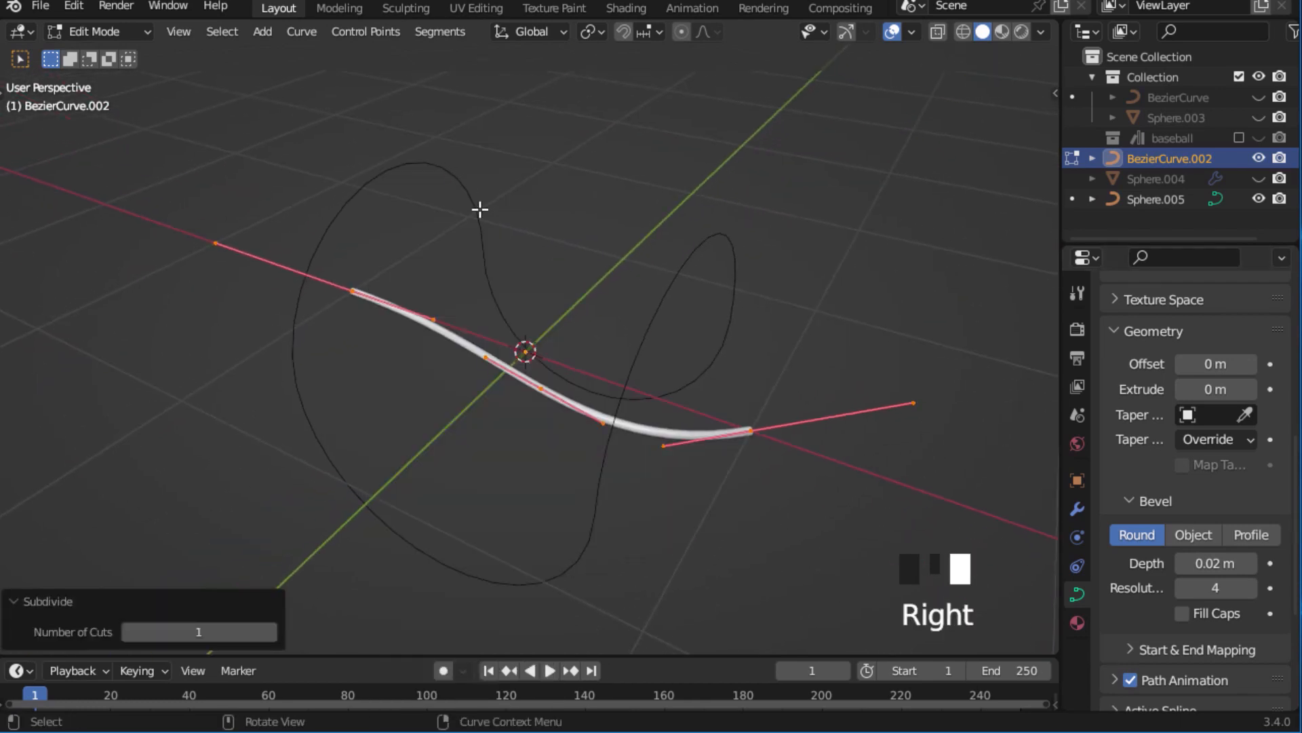
In front view, move the middle control point about 0.47 m down along the Z axis.
middle_drag(597, 309, 521, 284)
key(KP_1)
click(463, 381)
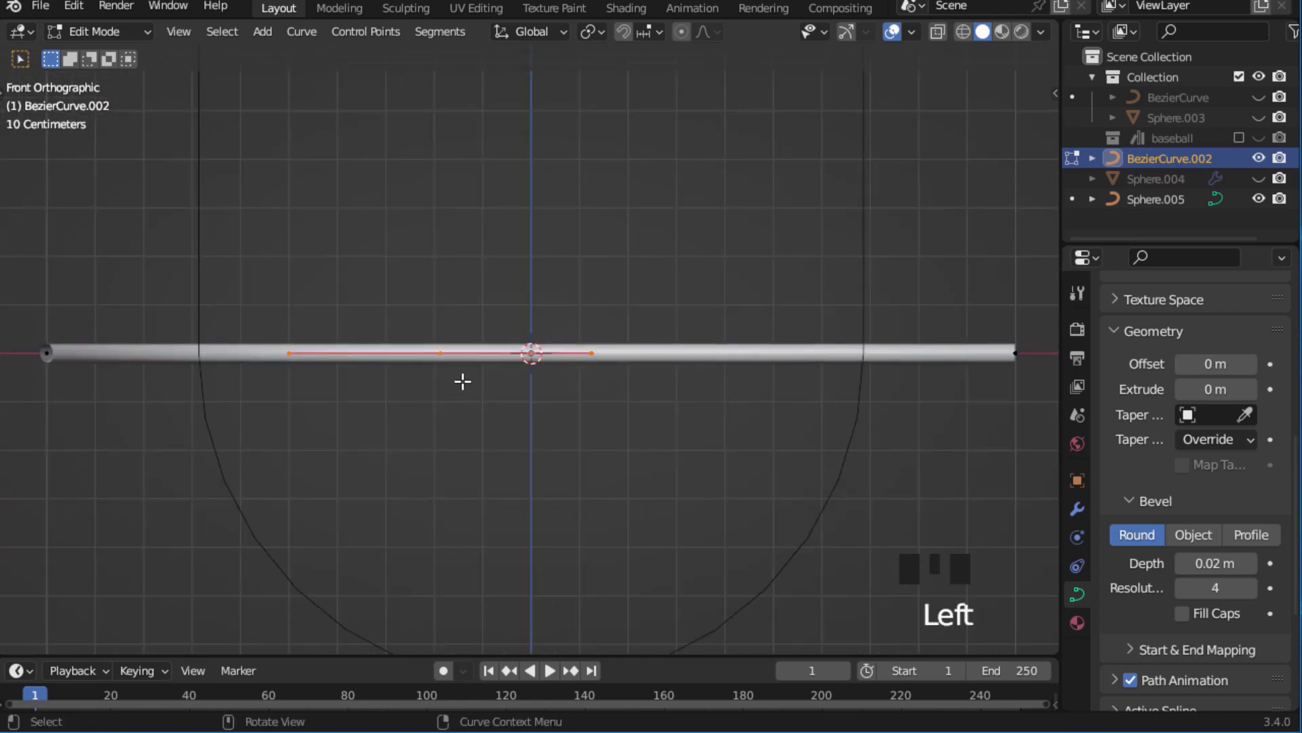
ctrl+middle_drag(445, 328, 454, 305)
key(g)
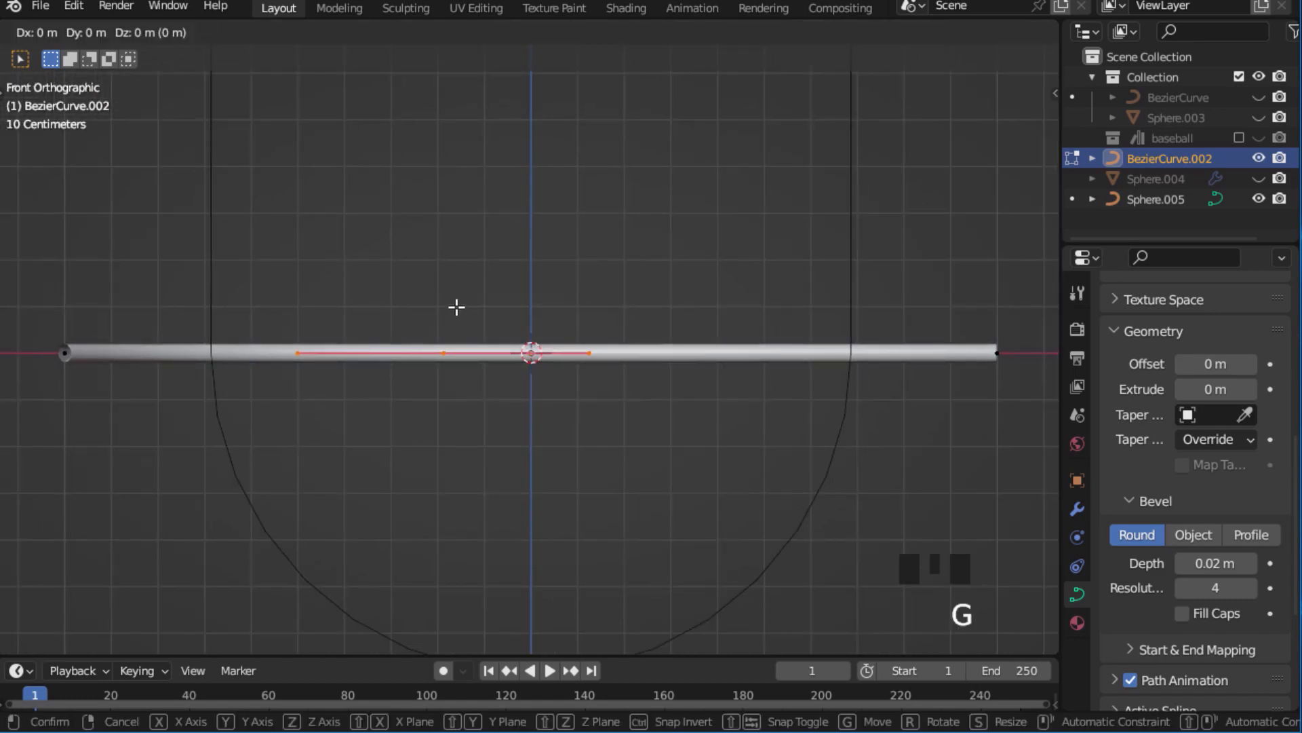
key(z)
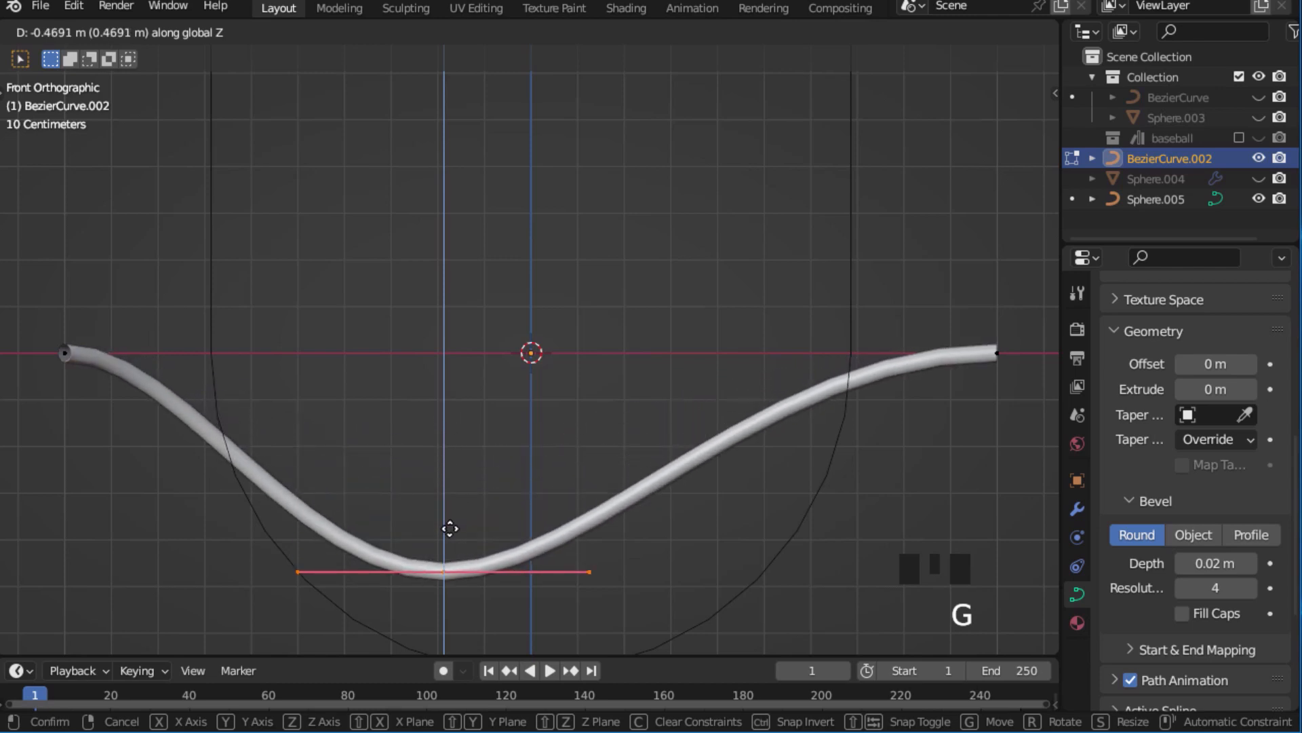
click(448, 531)
Move the curve's end point on the positive X side inward along the X axis.
ctrl+middle_drag(432, 392, 436, 480)
click(894, 348)
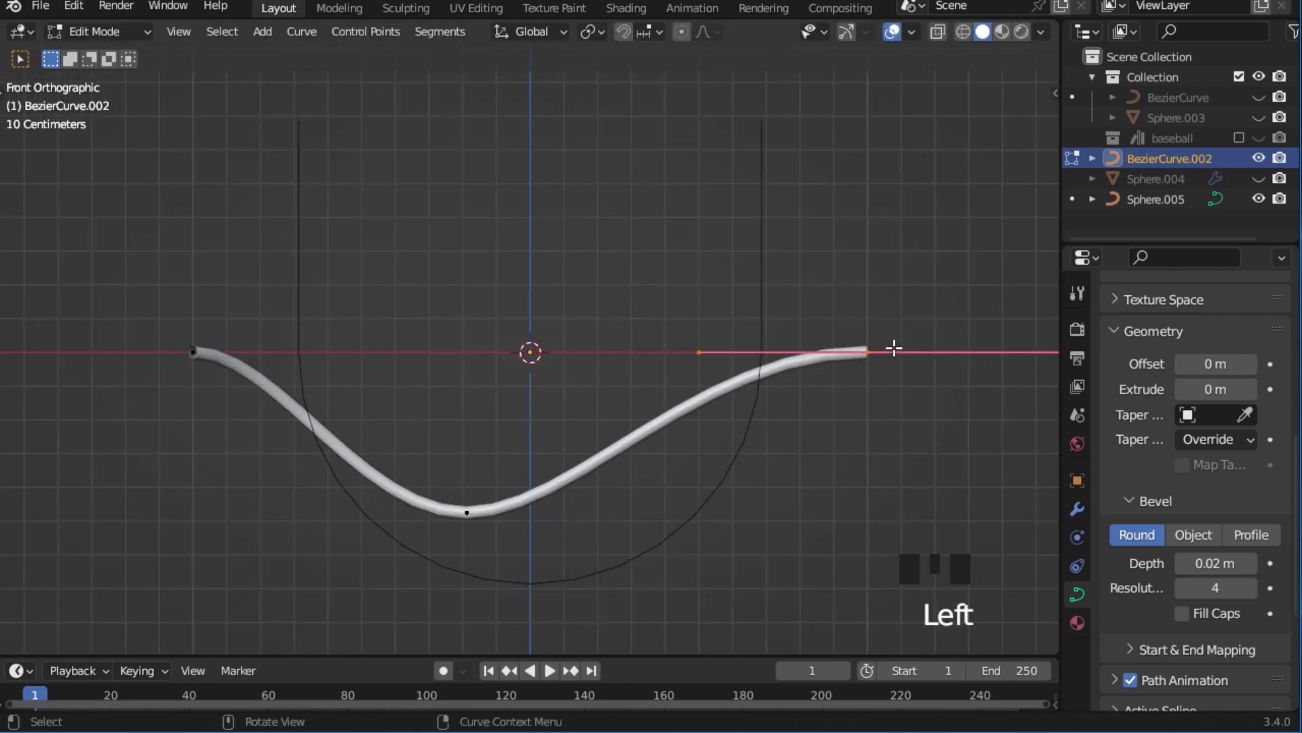
key(g)
key(x)
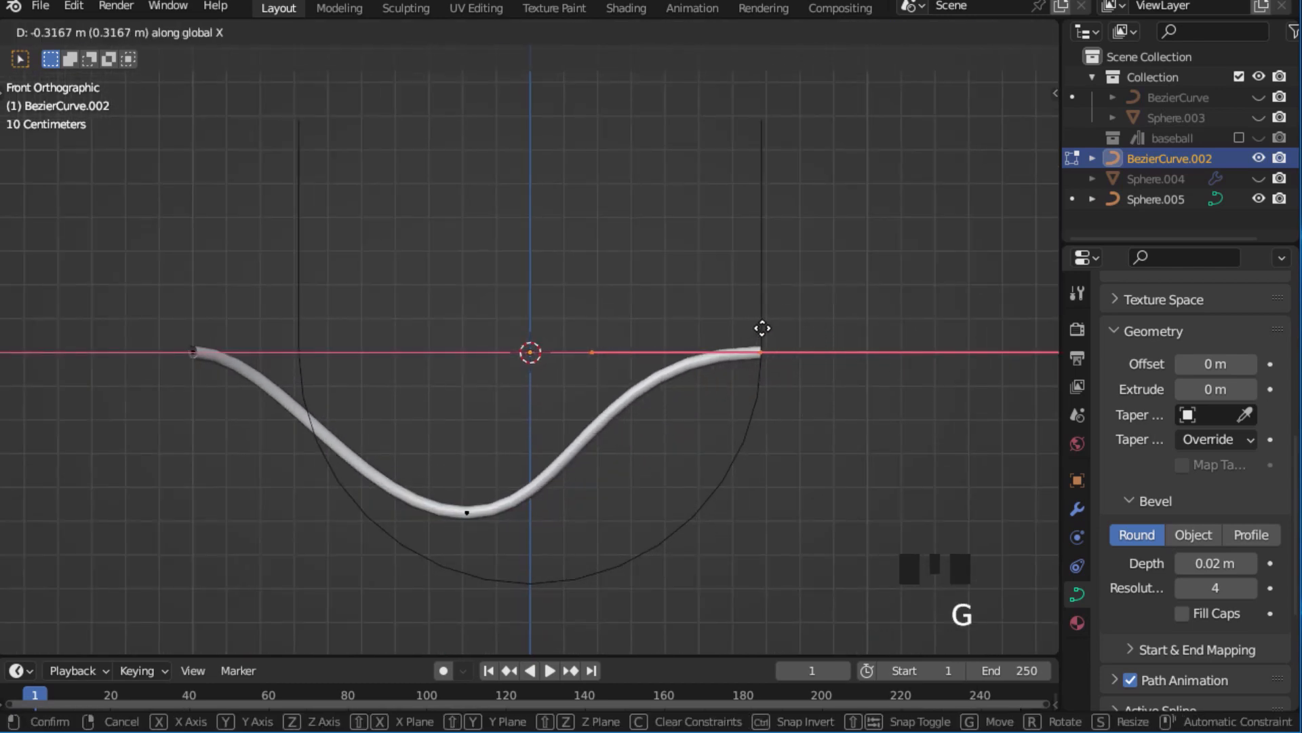
click(679, 339)
Move the end point on the negative X side about 0.525 m inward along the X axis.
click(264, 368)
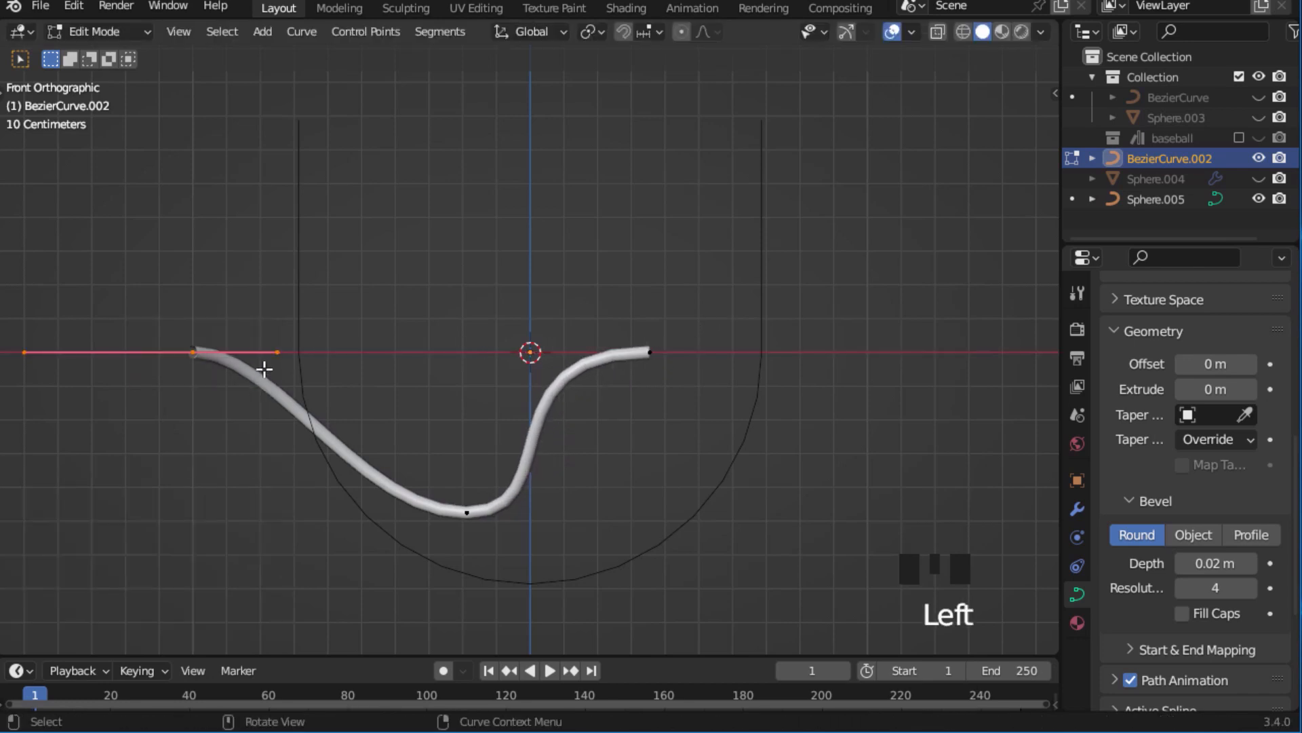
key(g)
key(x)
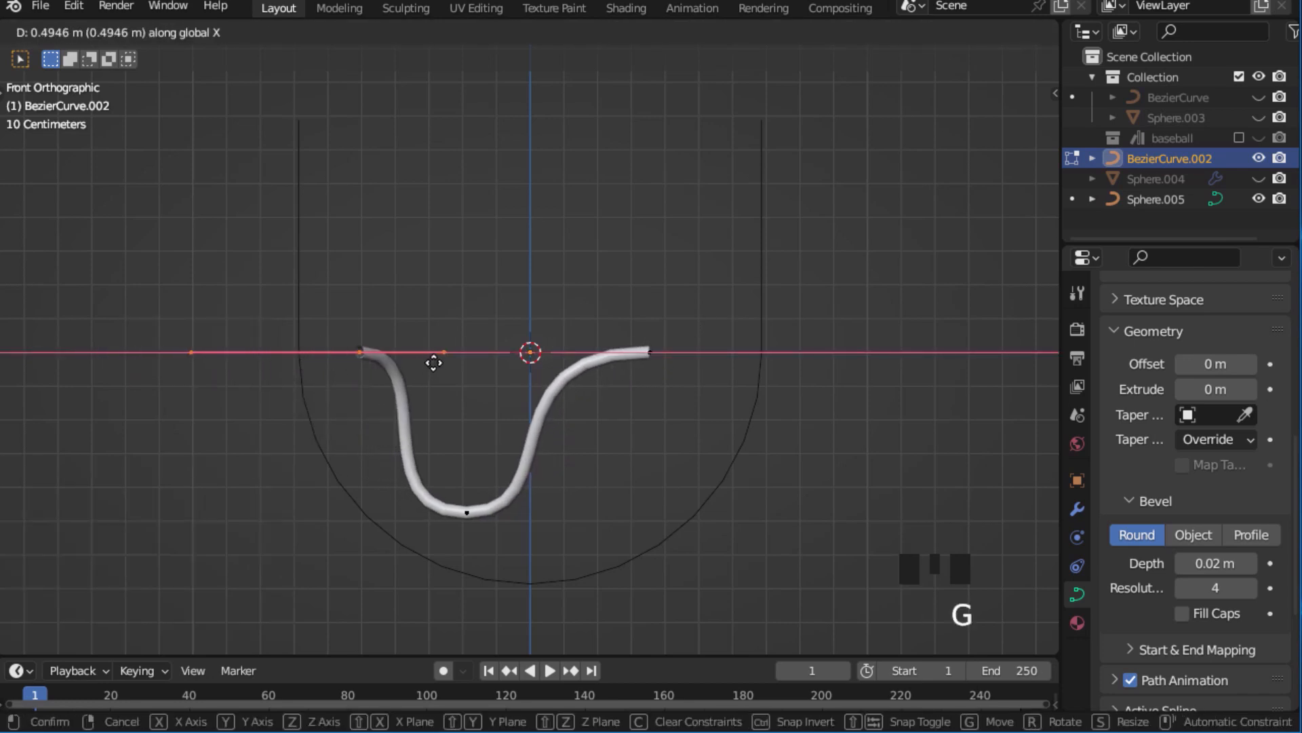
click(441, 366)
Rotate the end points' handles toward vertical so the curve forms a U shape.
middle_drag(681, 355, 698, 326)
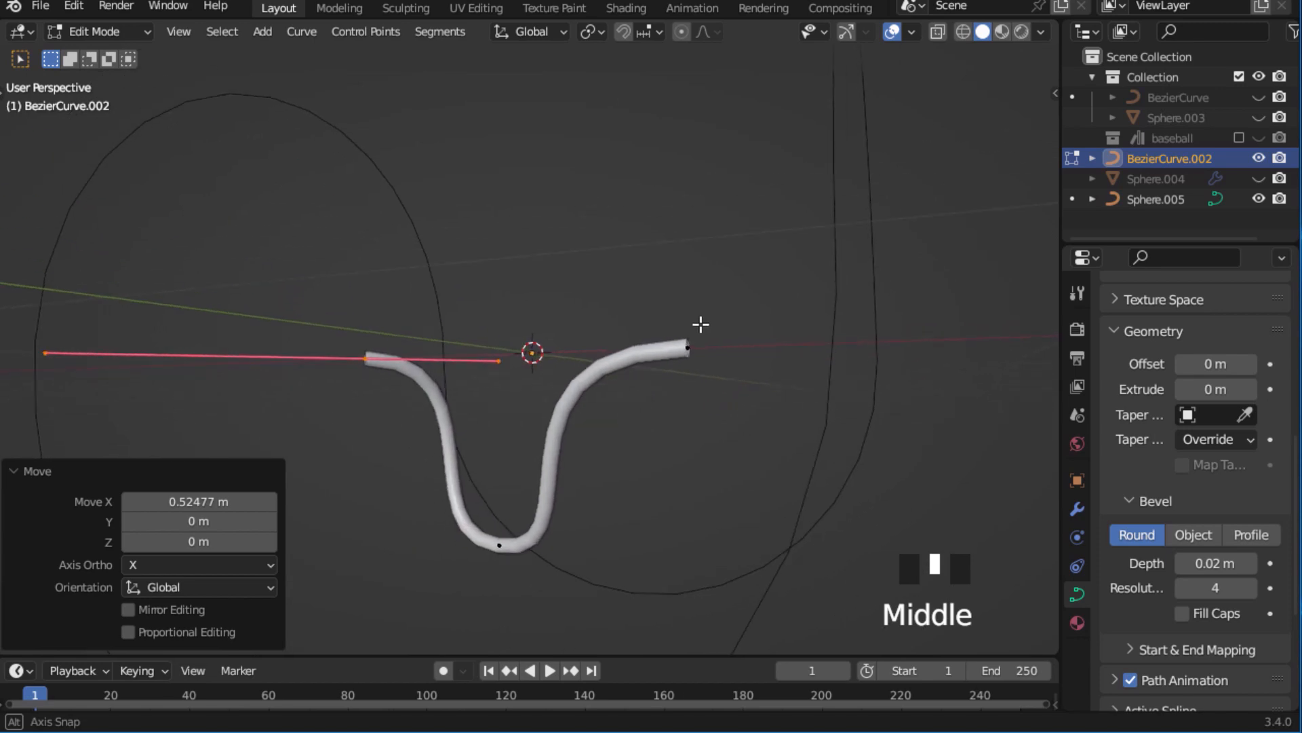
drag(634, 297, 726, 391)
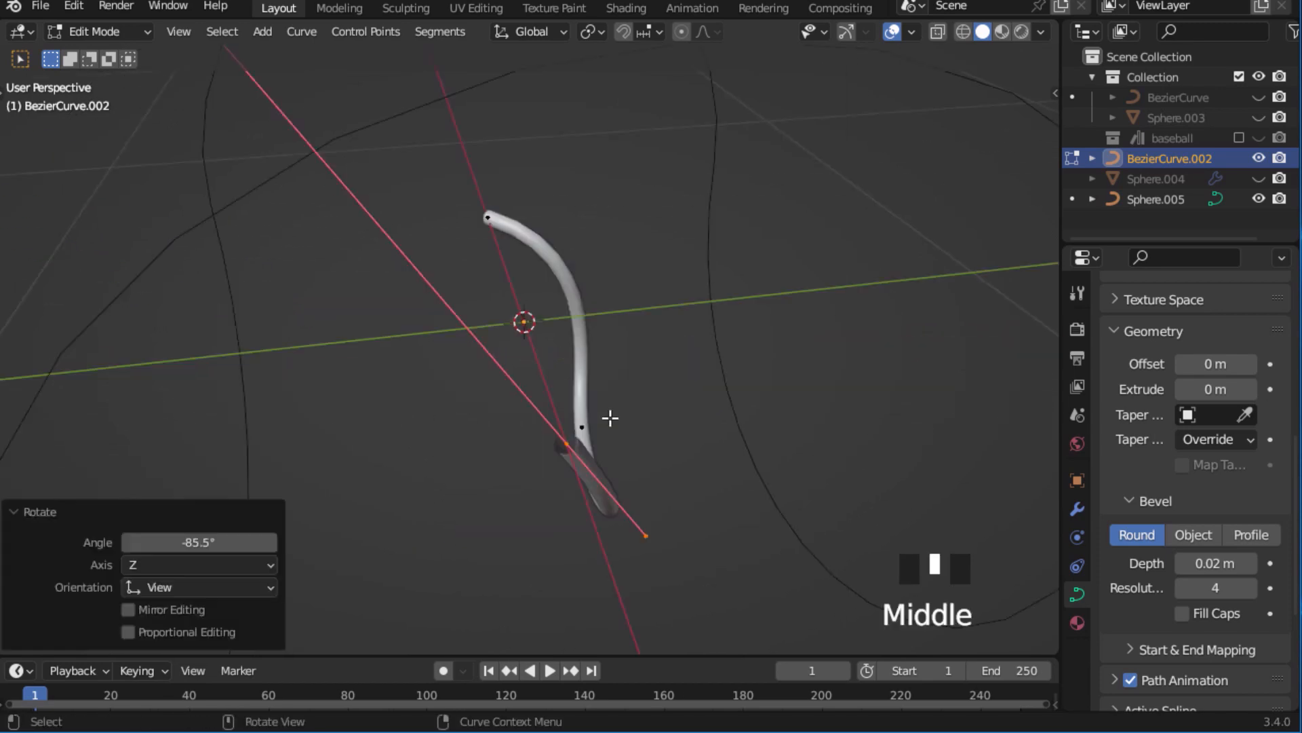
key(r)
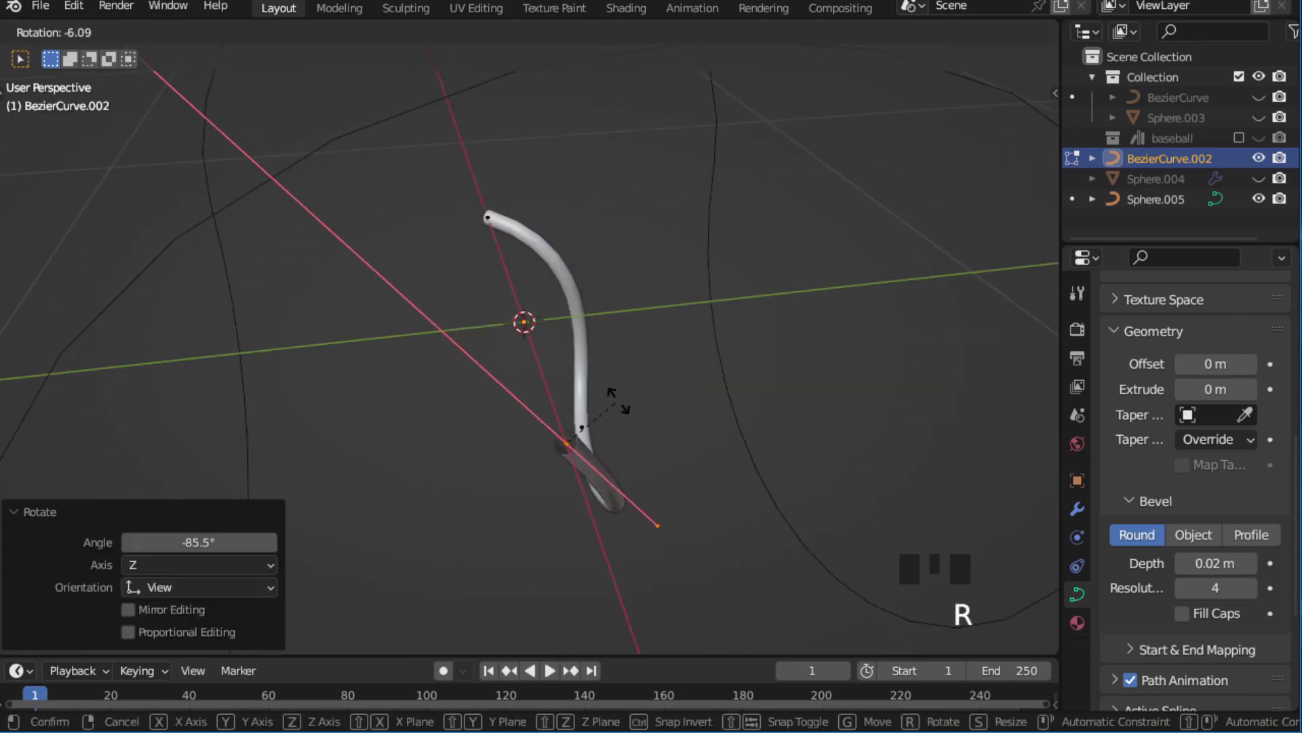
click(628, 428)
ctrl+middle_drag(500, 177, 367, 223)
drag(246, 204, 407, 291)
middle_drag(434, 288, 364, 282)
key(r)
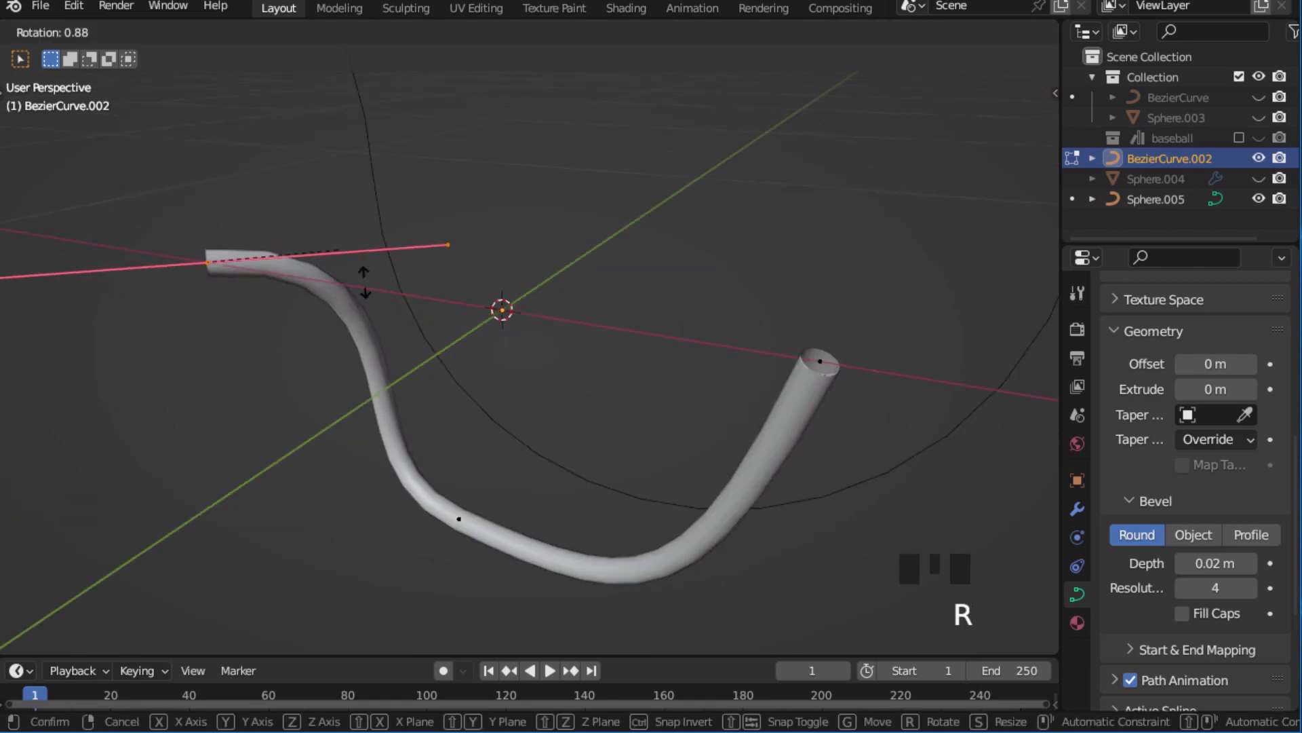
click(209, 364)
Scale the middle control point's handles down to about 0.357.
drag(418, 503, 478, 603)
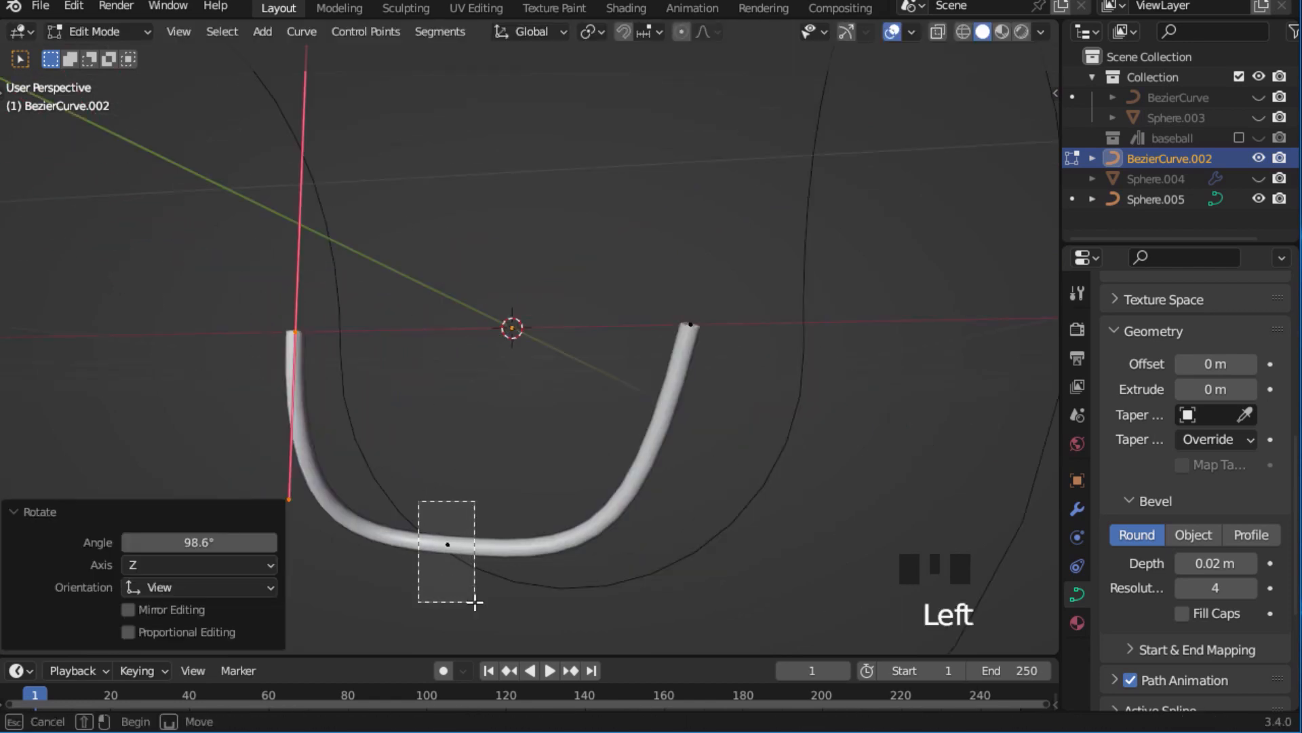
key(s)
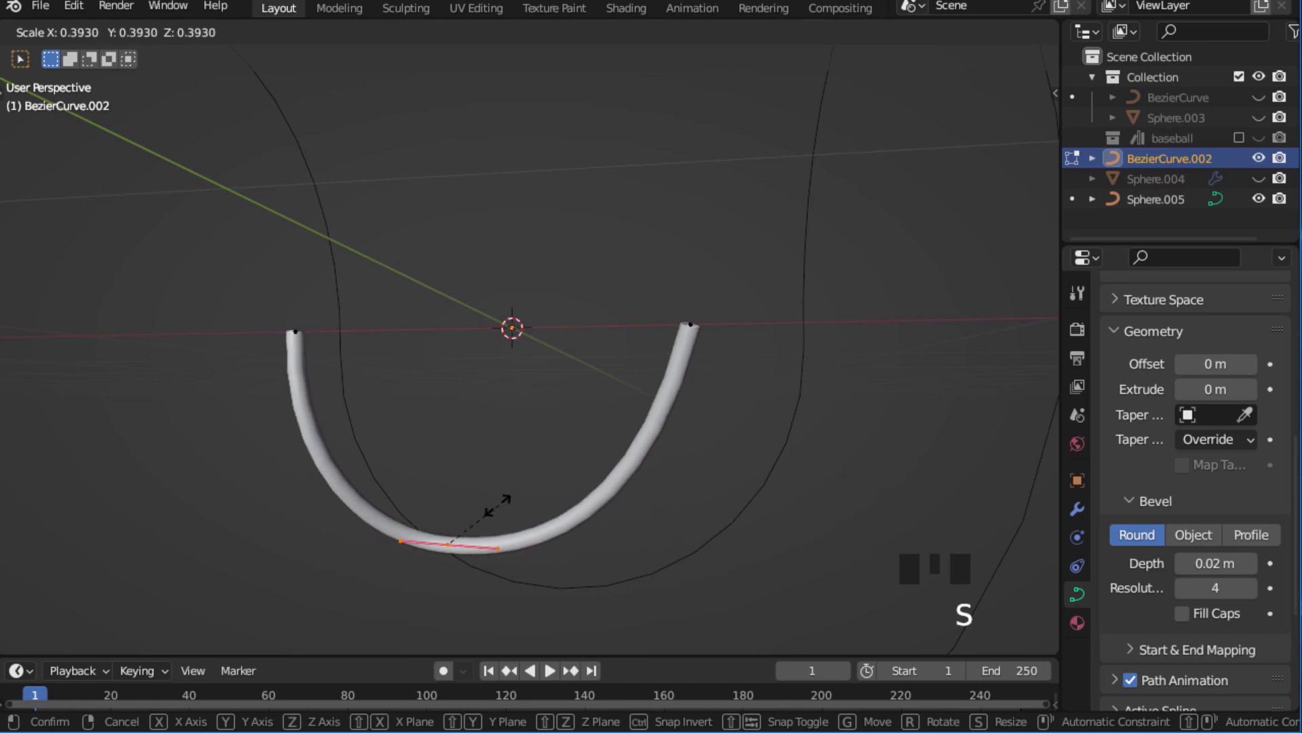
click(500, 506)
ctrl+middle_drag(500, 506, 592, 444)
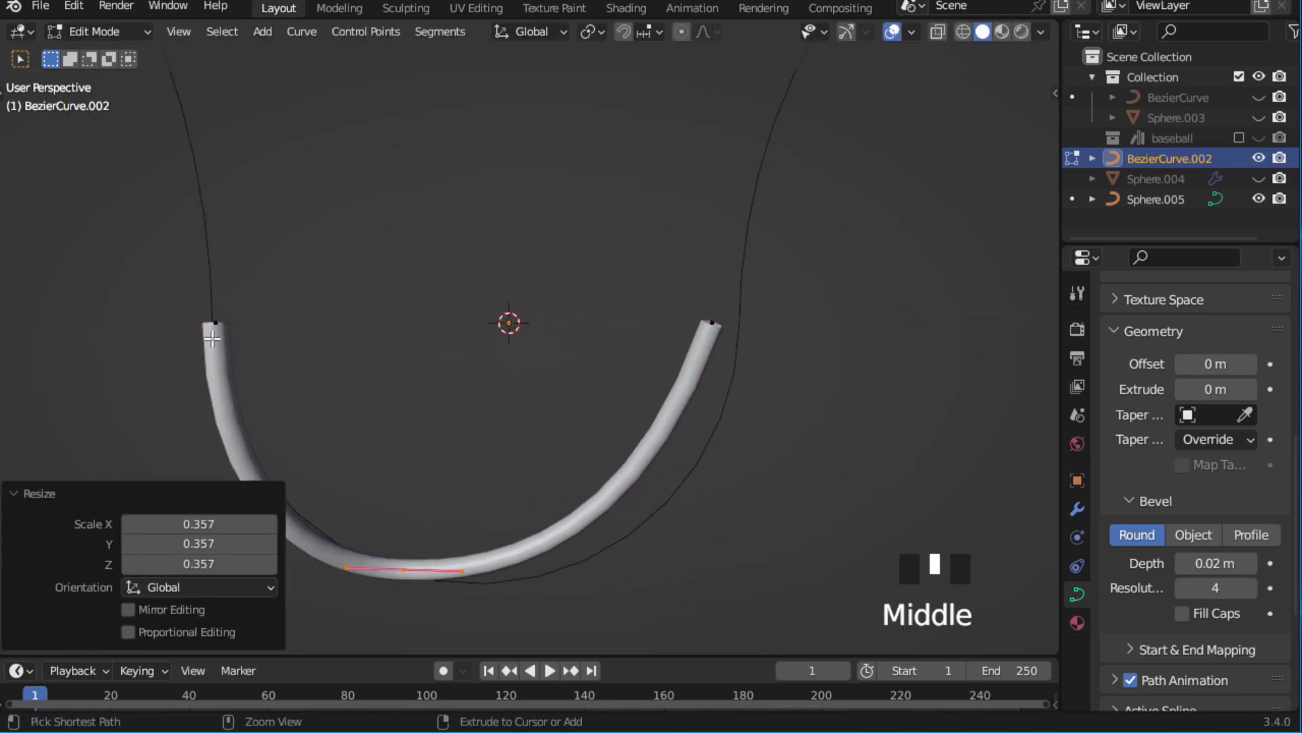
Move both end points of the U-shaped curve inward along the X axis to narrow it.
drag(169, 294, 225, 337)
middle_drag(297, 294, 289, 306)
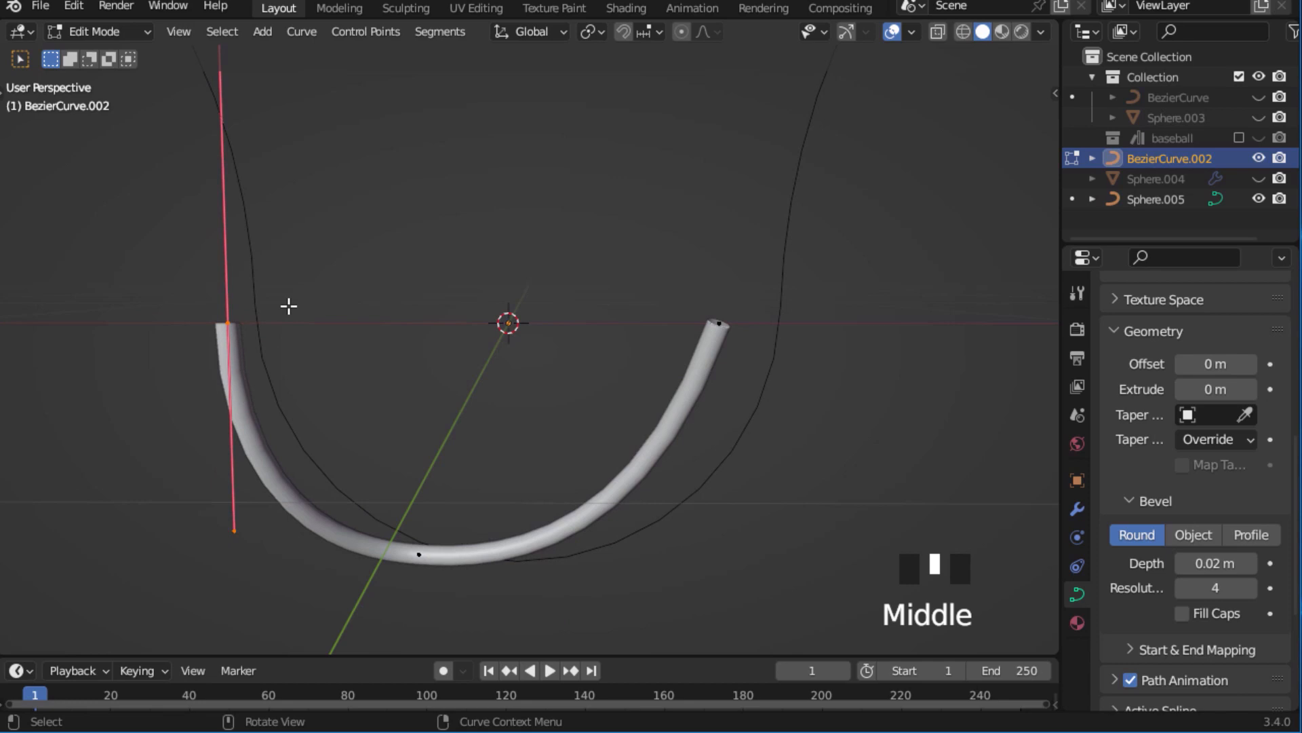
key(g)
key(x)
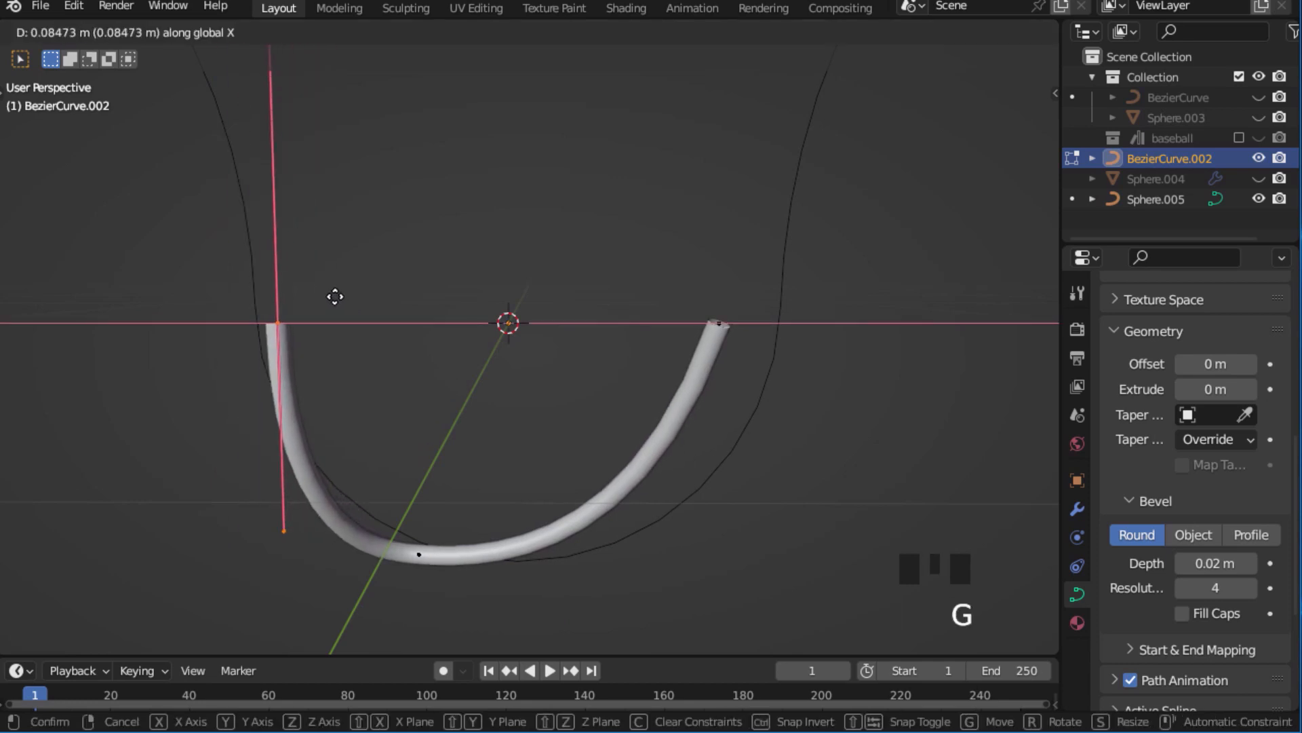
click(335, 296)
click(739, 340)
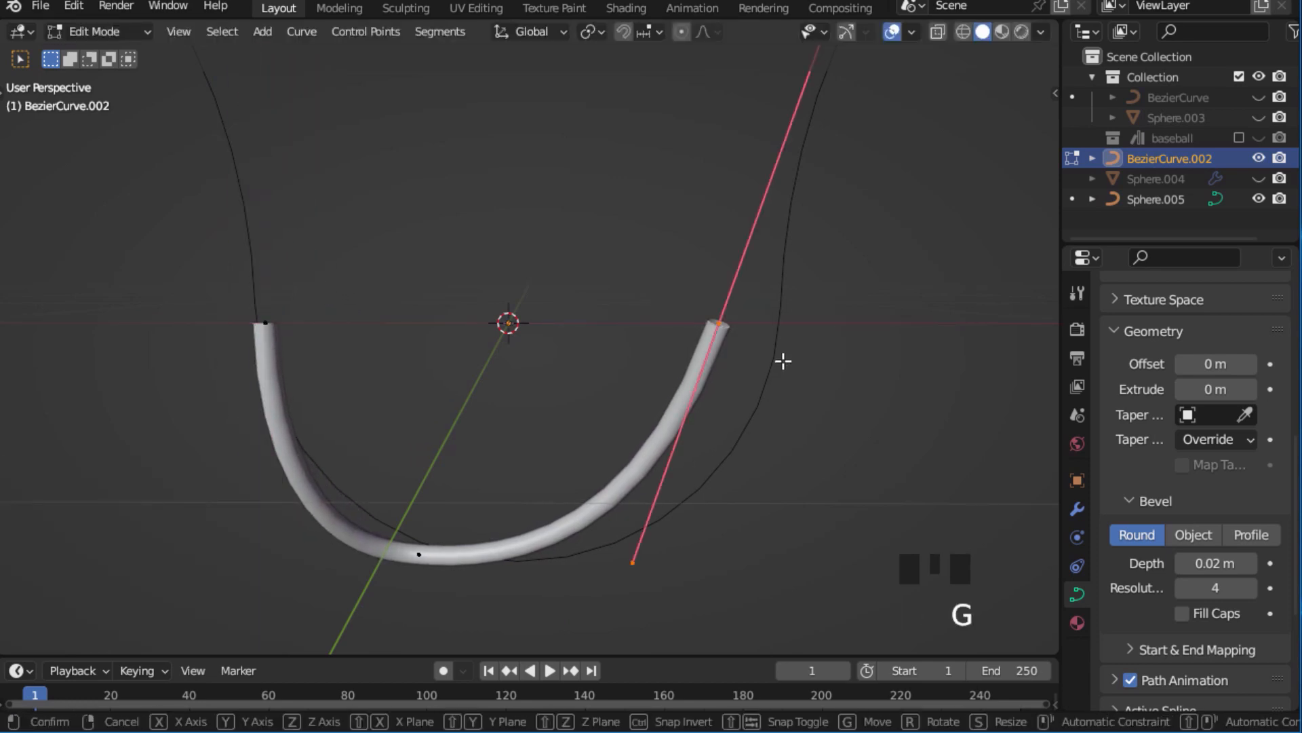
key(x)
click(701, 362)
Adjust the curve along Y, raise its middle point about 0.2 m along Z and shorten that point's handles.
middle_drag(644, 367, 701, 369)
key(g)
key(y)
click(494, 323)
key(g)
key(z)
click(663, 414)
key(s)
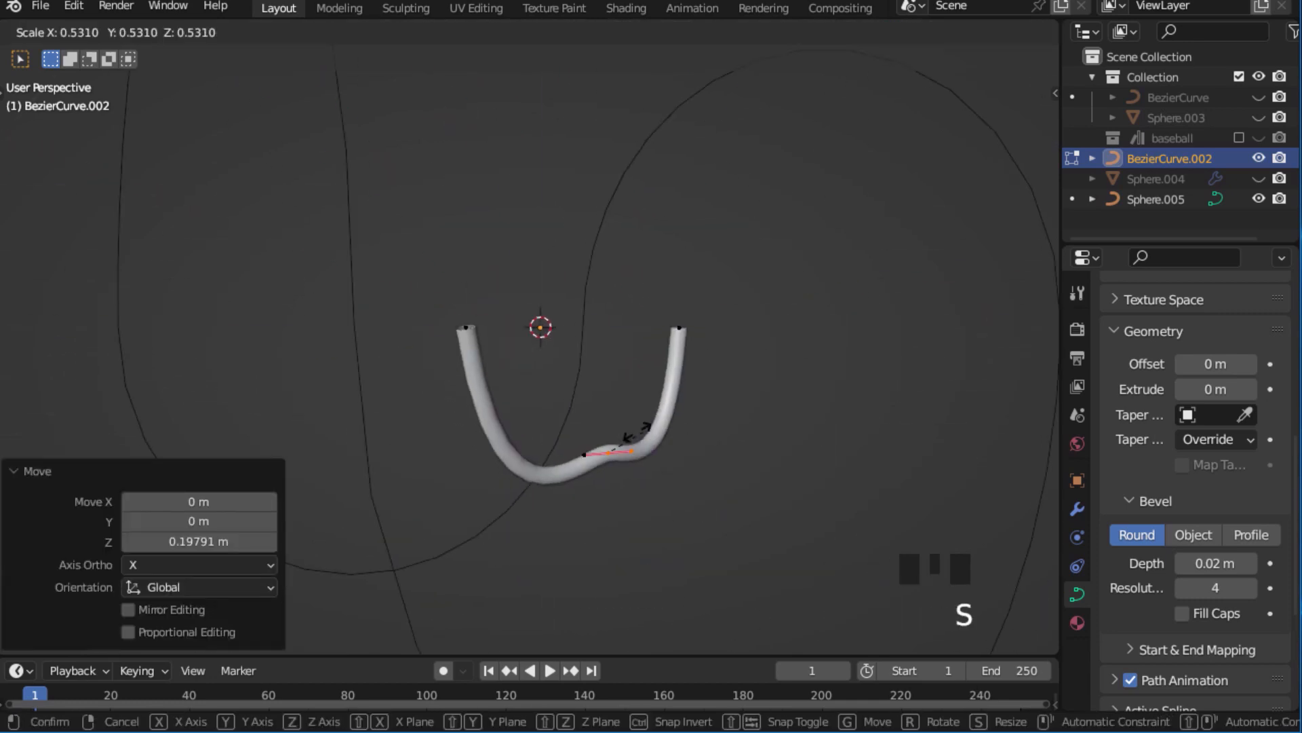
click(634, 435)
Reposition the curve's control points along Z and X to tighten the U shape.
key(g)
key(z)
mouse_move(478, 370)
middle_down()
mouse_move(529, 386)
mouse_move(468, 370)
middle_up()
key(g)
click(483, 323)
key(g)
middle_drag(679, 478, 410, 486)
click(732, 331)
key(g)
key(x)
click(738, 369)
Rotate and scale the control point handles to refine the bend at the bottom of the U.
key(r)
click(596, 489)
key(s)
click(431, 513)
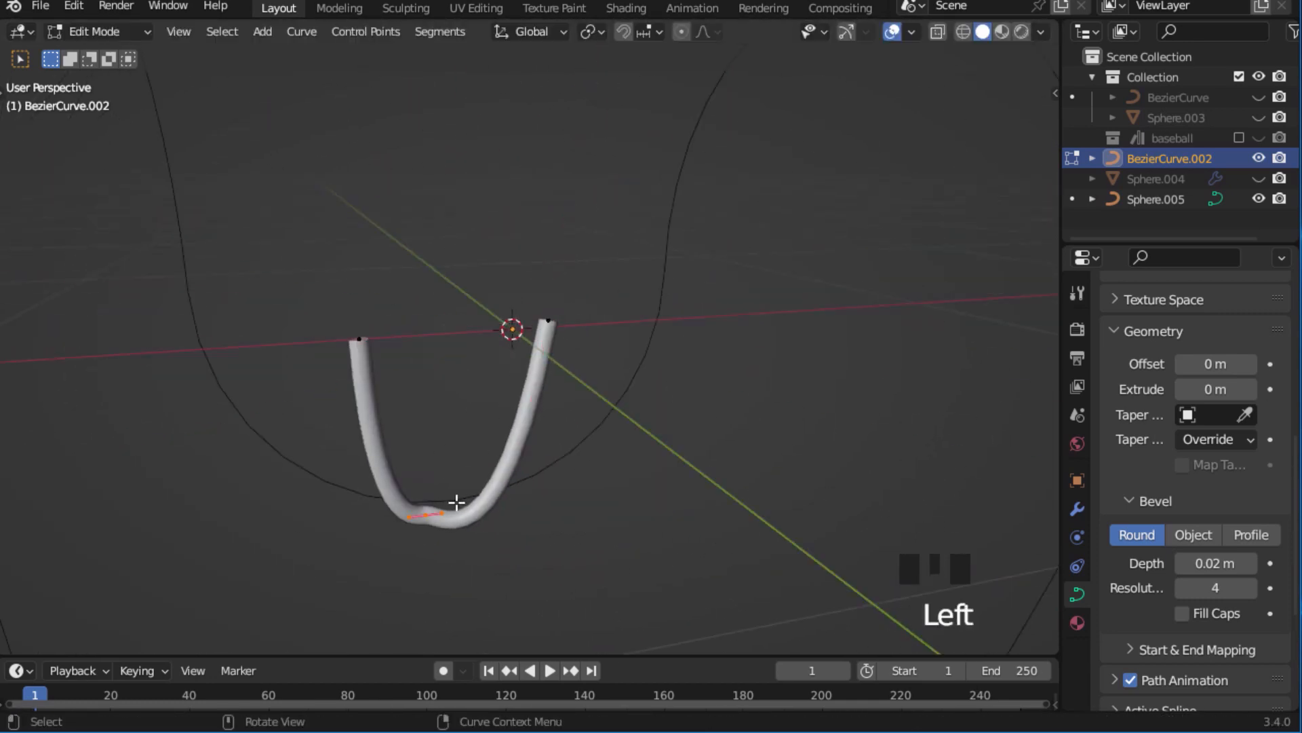
click(359, 339)
key(e)
key(ctrl+z)
click(546, 324)
click(420, 514)
Rotate the whole stitch curve about the X axis until it arches upward, keeping all its points selected.
middle_drag(258, 461, 706, 459)
key(a)
key(r)
key(x)
click(800, 459)
click(789, 465)
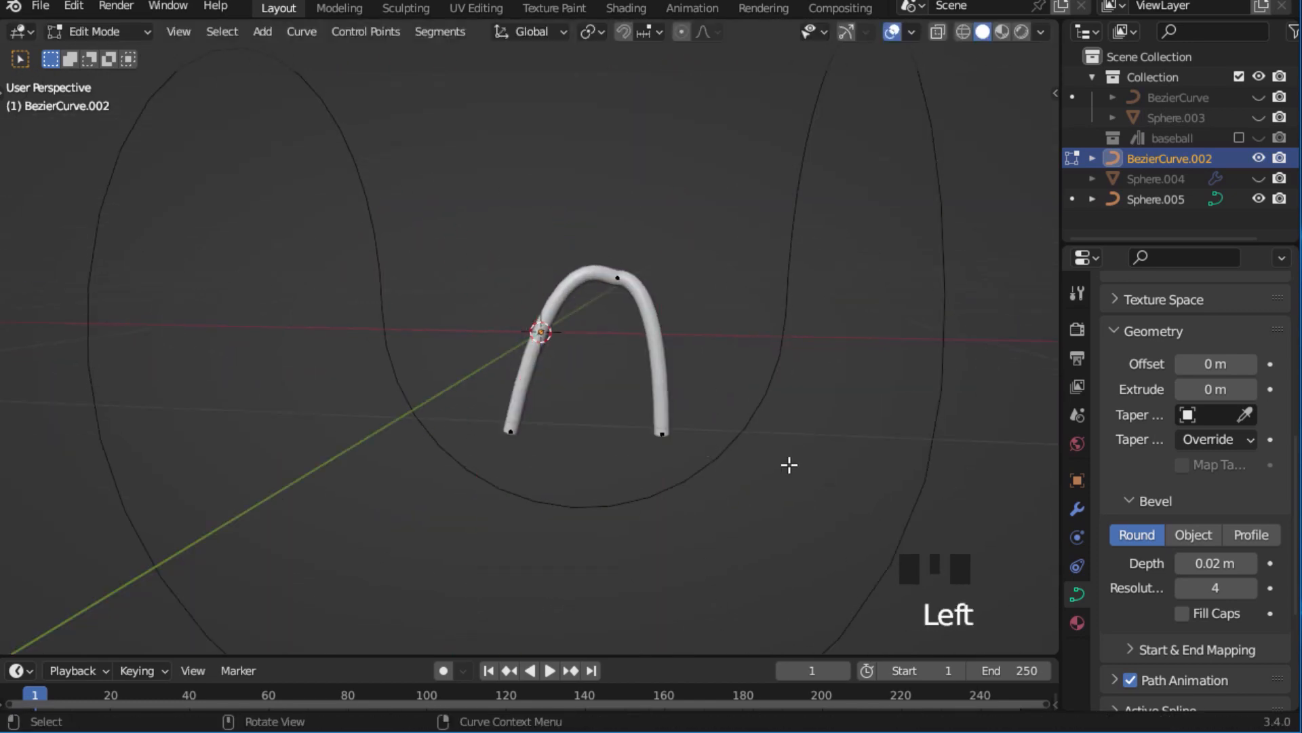
key(a)
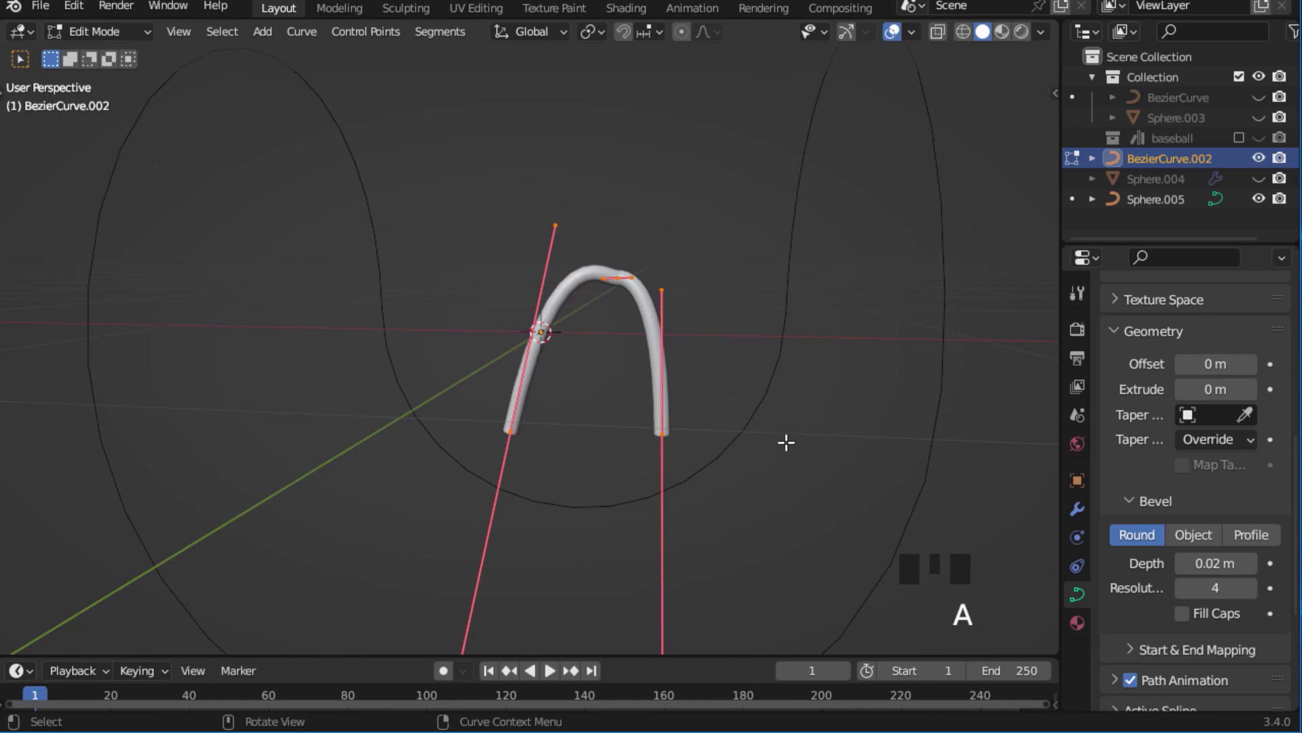
Duplicate the stitch curve in place and rotate the copy 90° about the Z axis.
middle_drag(786, 442, 633, 451)
key(shift+d)
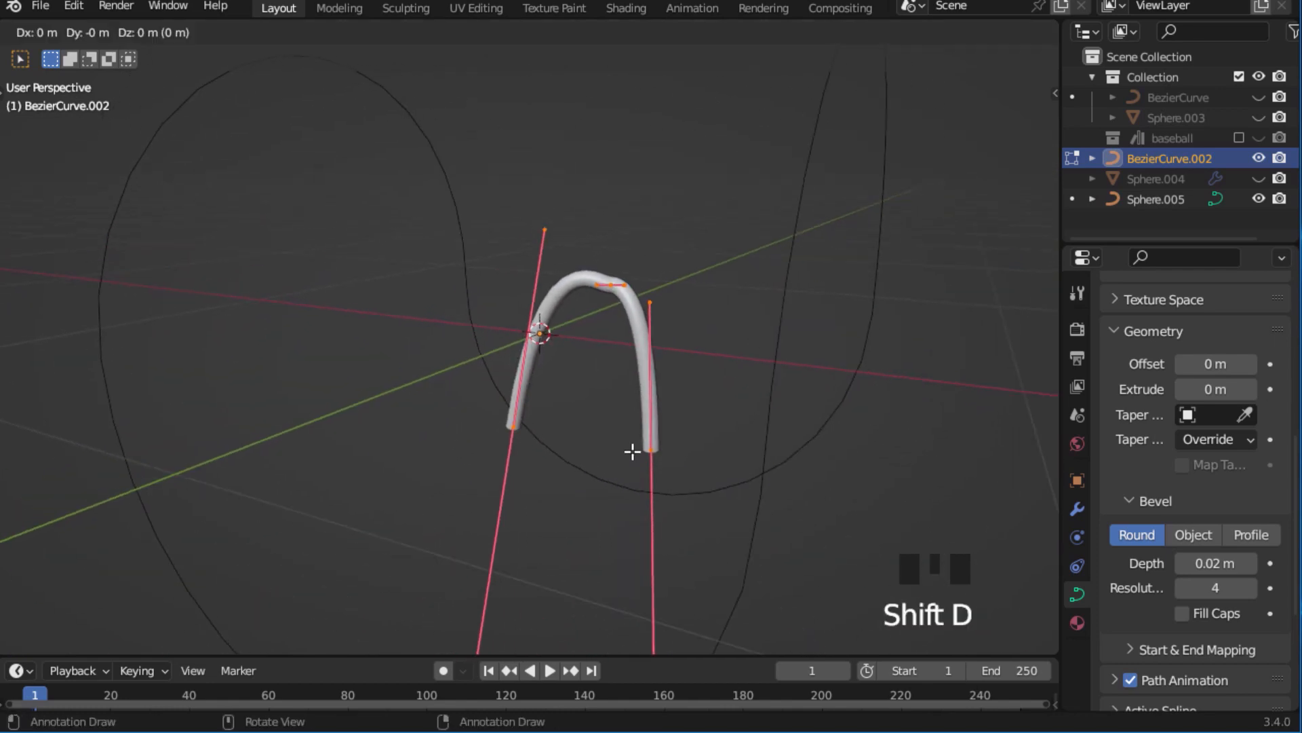
right_click(683, 440)
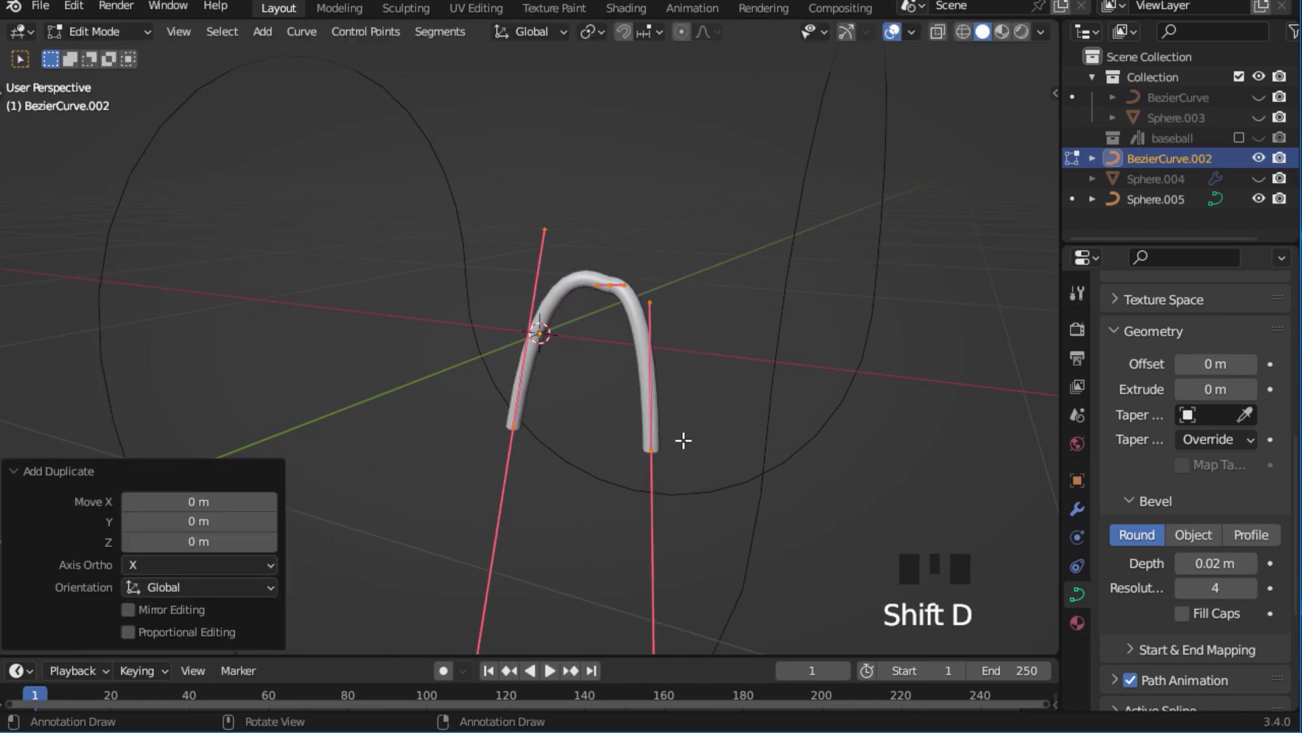
key(r)
text(90)
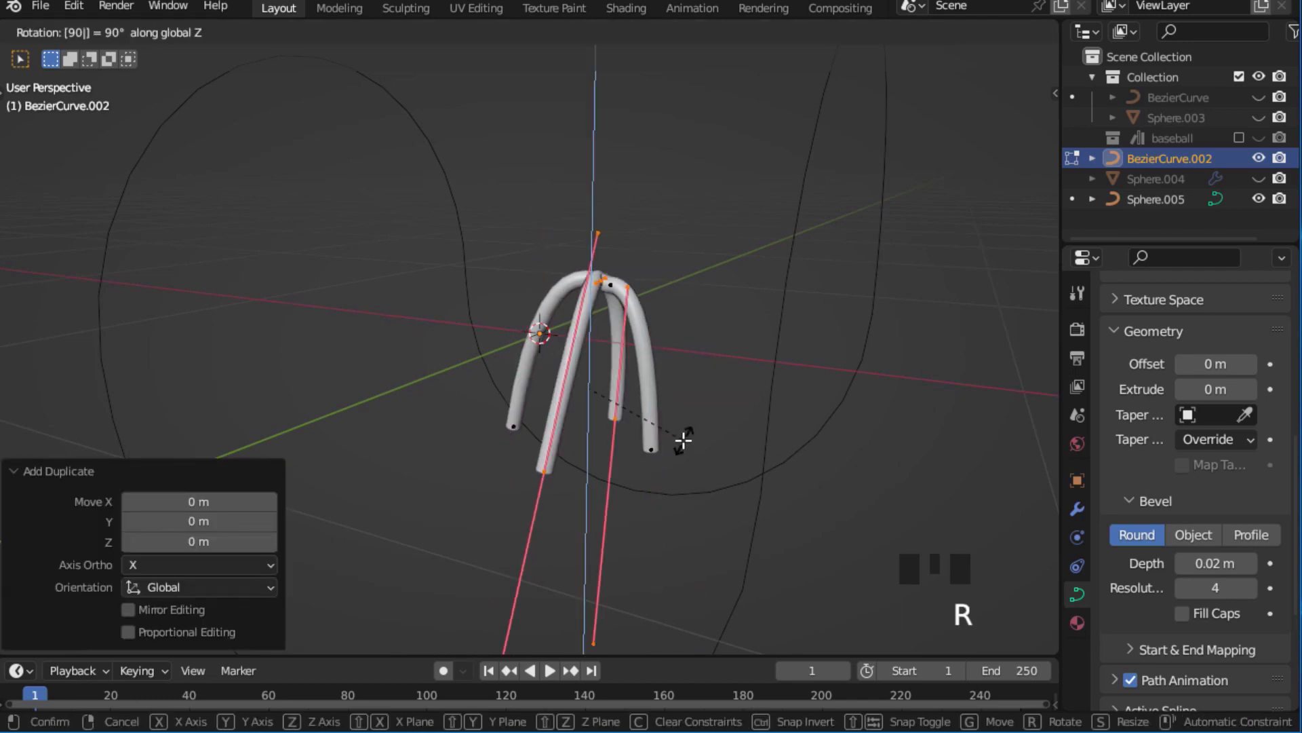
key(Return)
Raise the duplicated stitch about 0.048 m along Z and shift it about 0.033 m along Y, returning to Object Mode.
key(g)
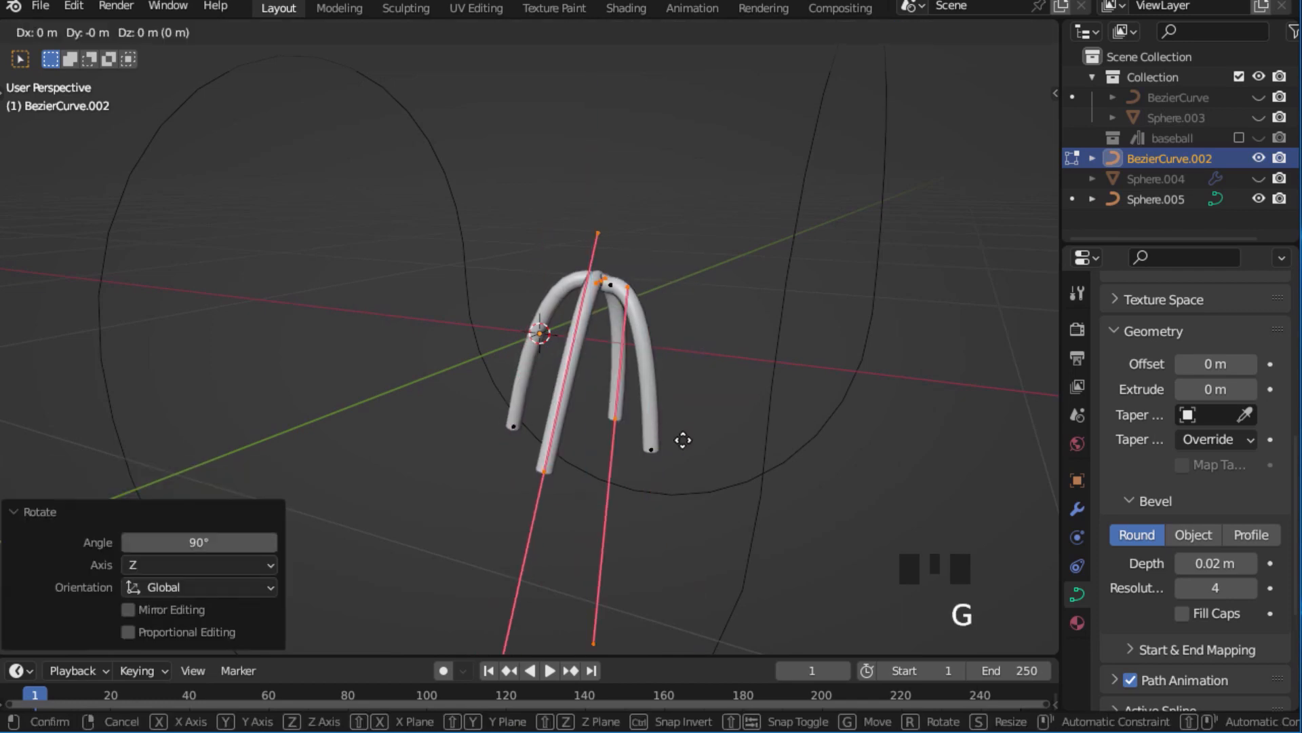
key(z)
click(686, 419)
middle_drag(622, 410, 680, 333)
key(g)
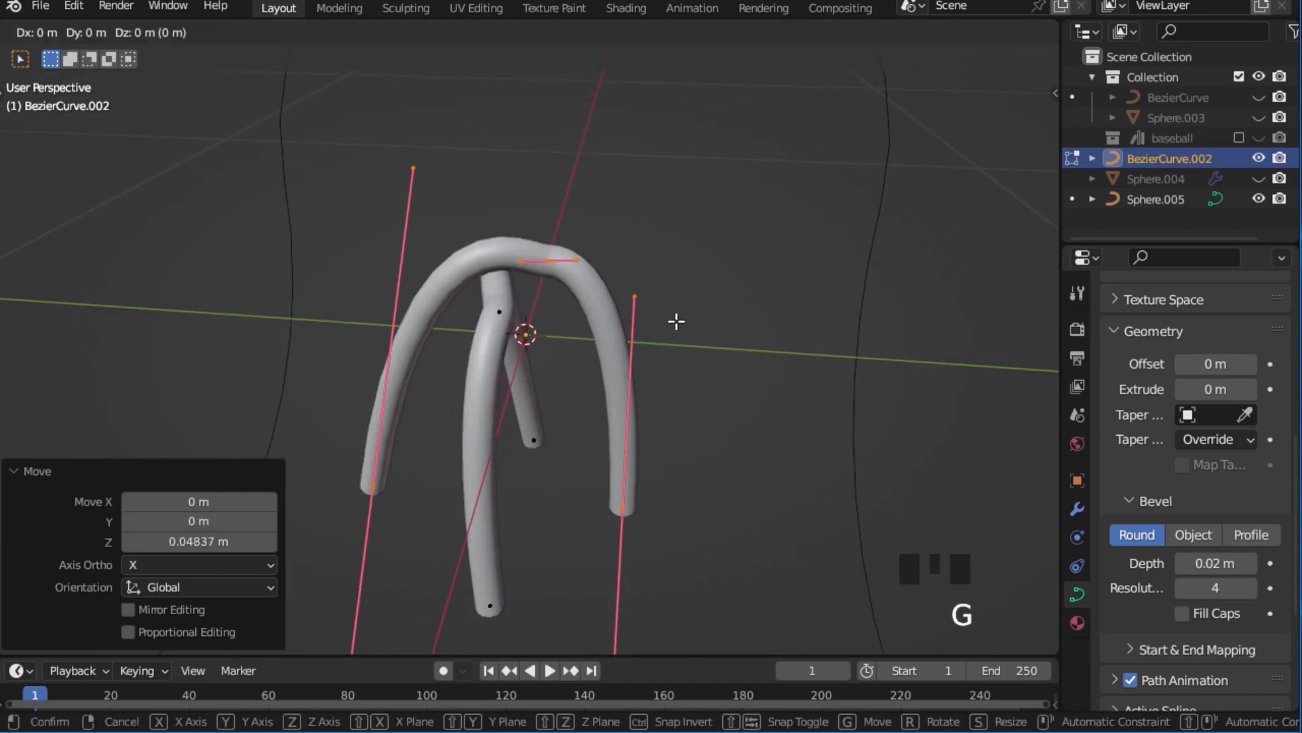
key(y)
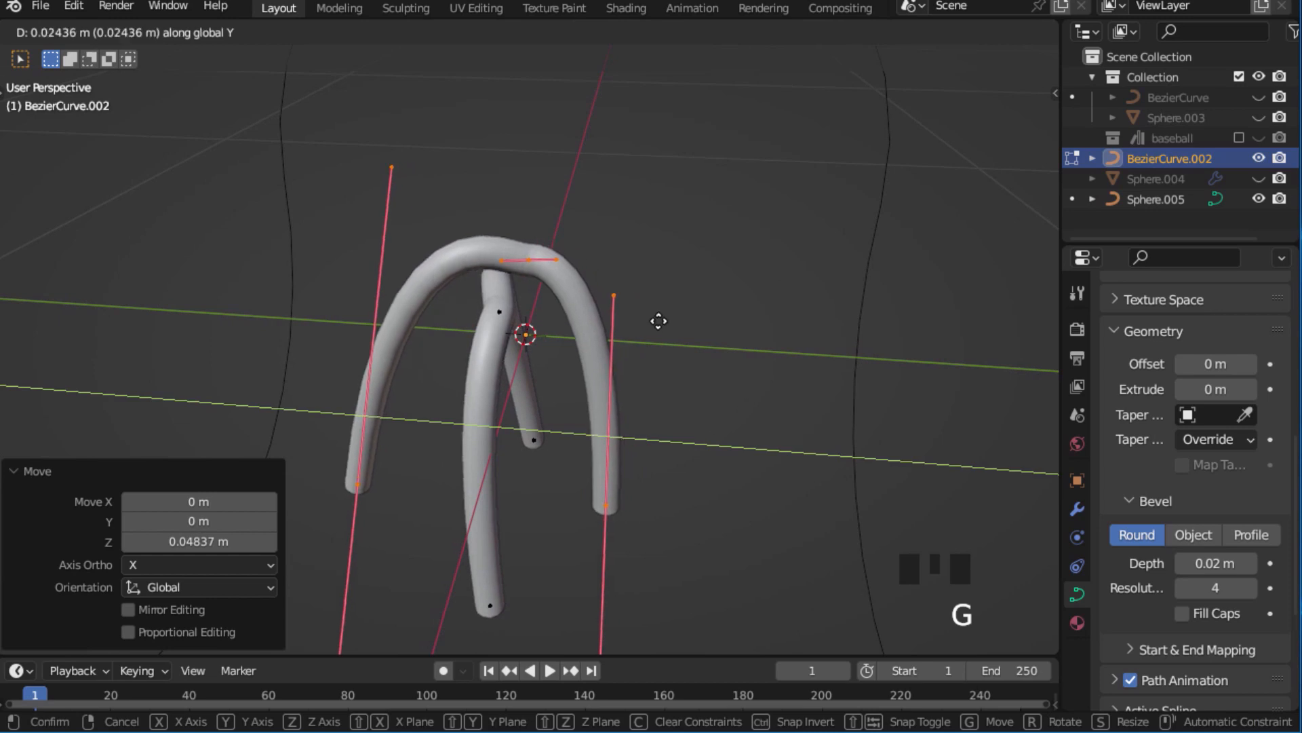
click(655, 321)
middle_drag(701, 291, 720, 205)
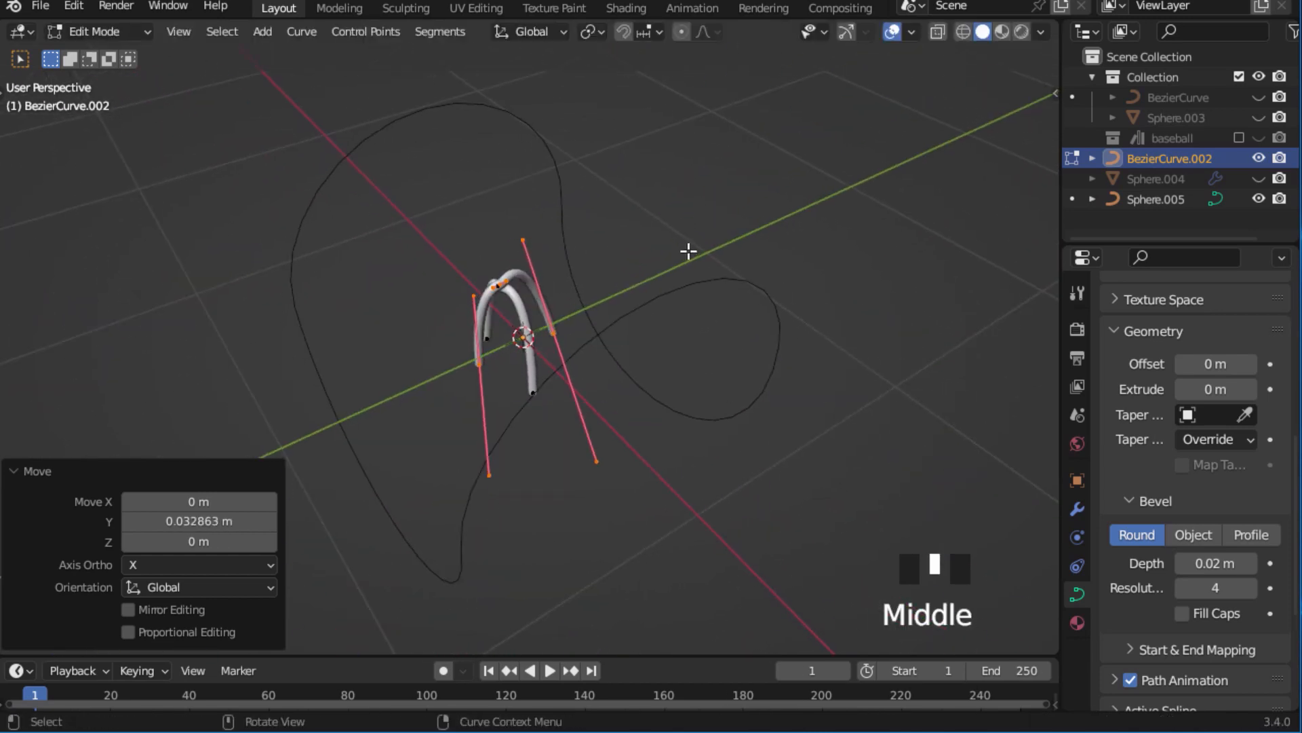
key(Tab)
middle_drag(697, 259, 760, 270)
ctrl+middle_drag(790, 318, 795, 275)
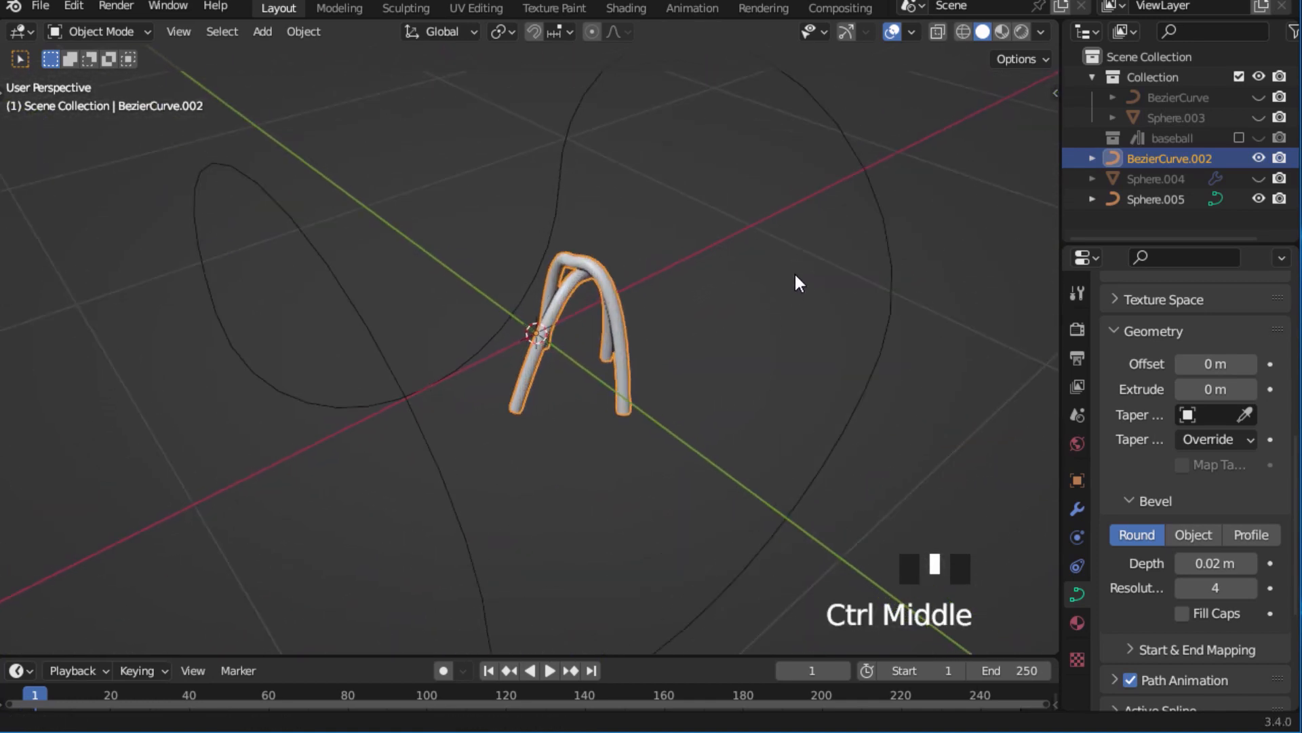
ctrl+middle_drag(661, 299, 611, 342)
Select all points of both stitch curves and enable Fill Caps for their bevel, finishing in Object Mode.
key(Tab)
click(482, 334)
key(a)
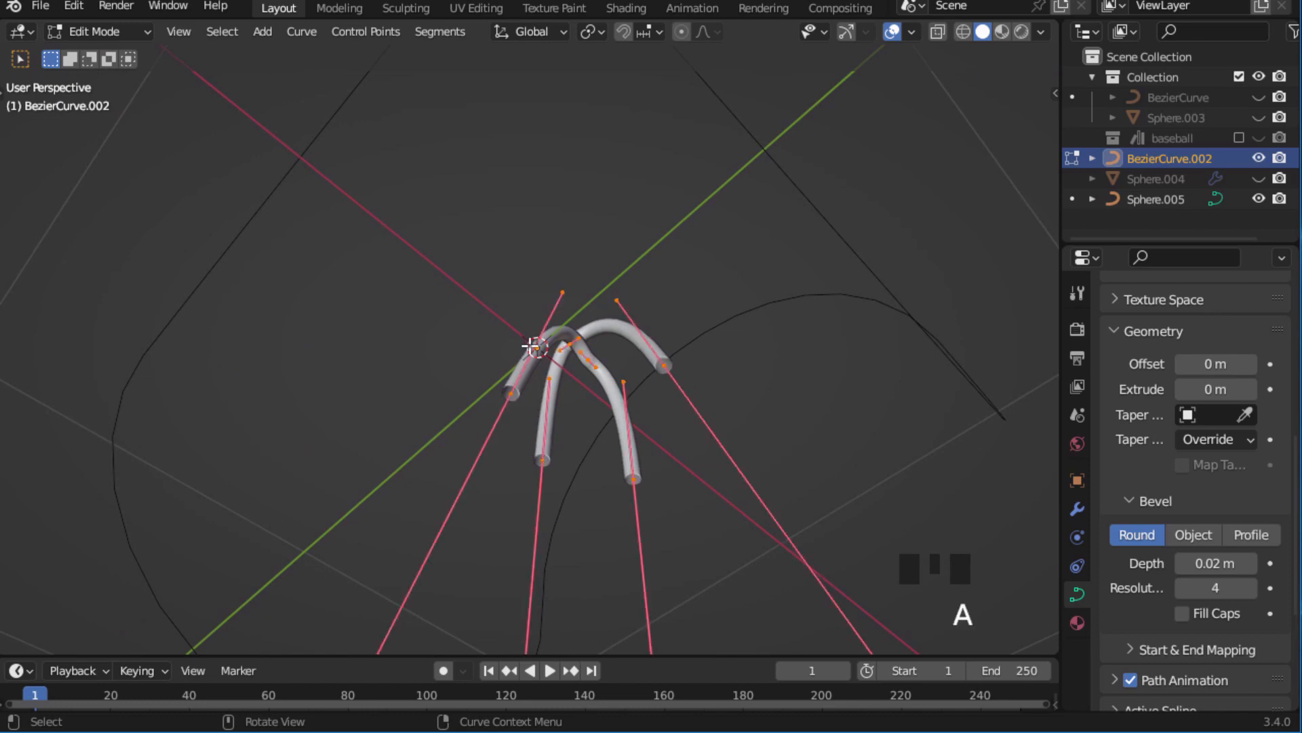
middle_drag(481, 334, 1129, 479)
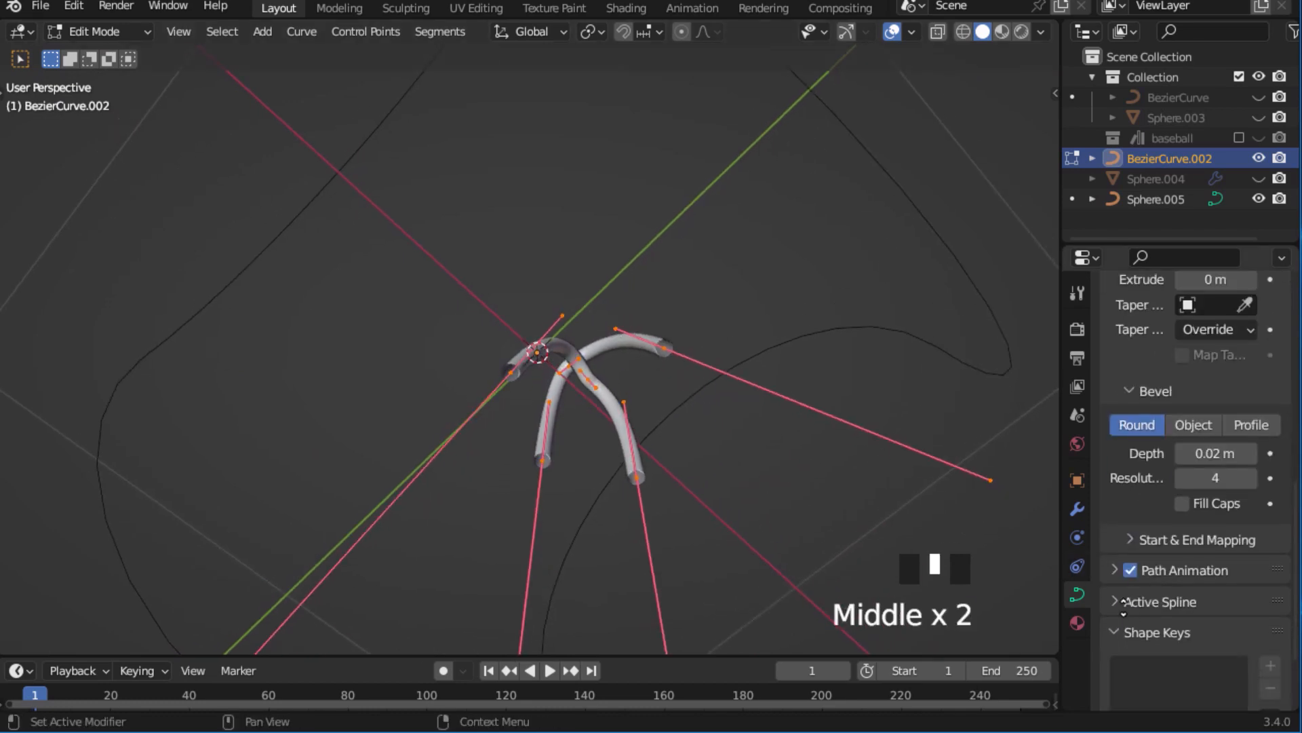
middle_drag(1124, 607, 1132, 543)
middle_drag(1126, 449, 1138, 536)
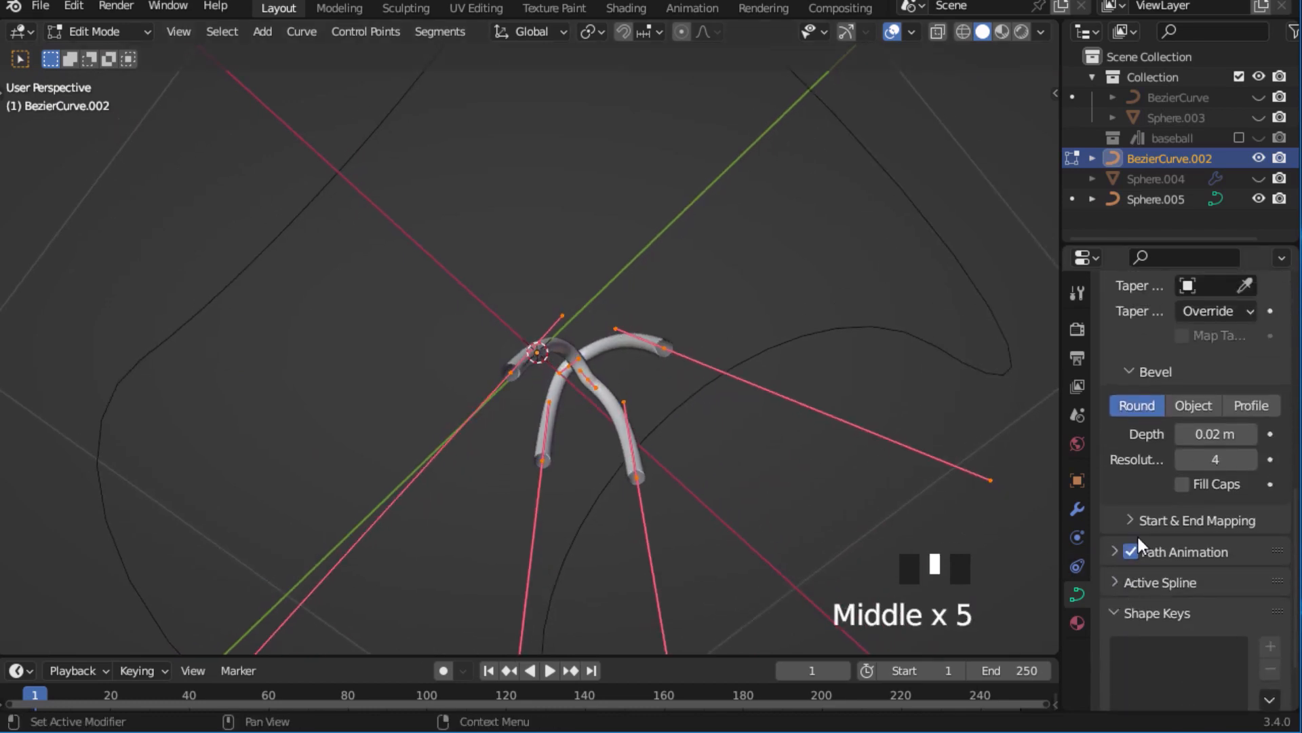
click(1181, 483)
middle_drag(730, 432, 646, 253)
key(Tab)
middle_click(583, 313)
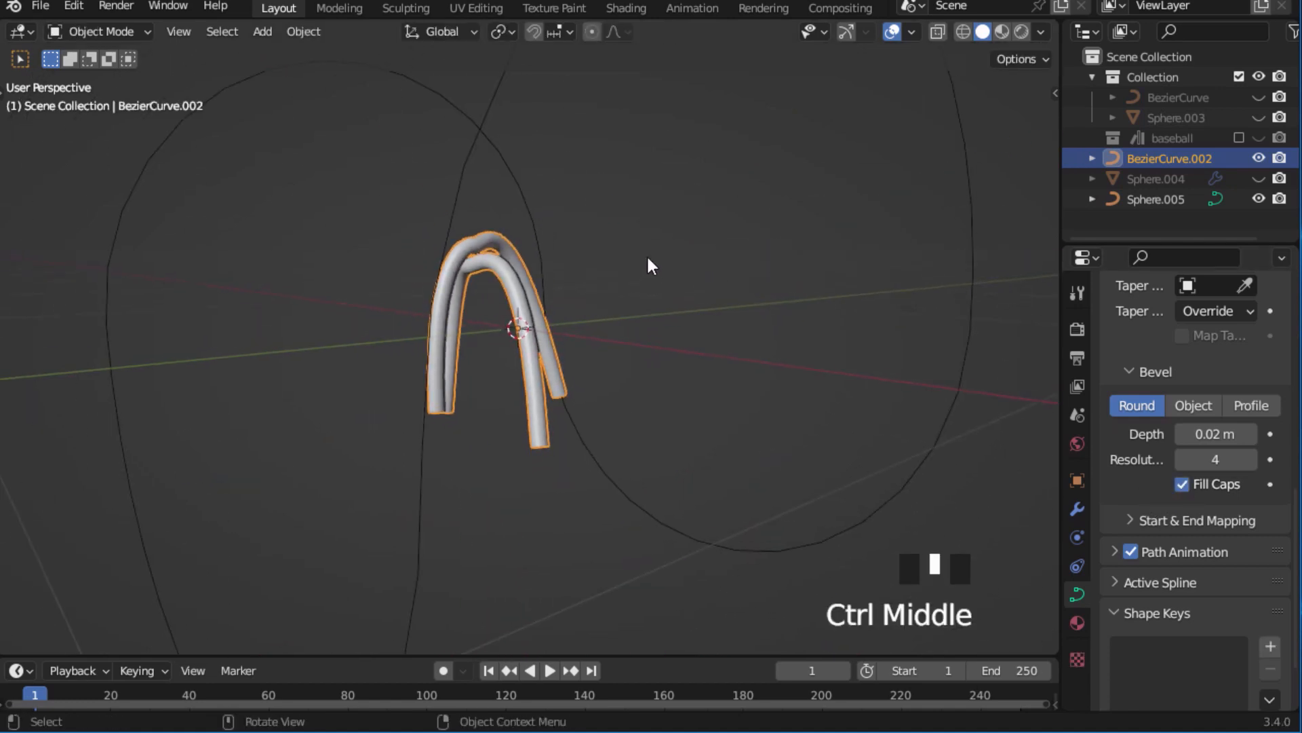
Convert the crossed stitch curve object to a mesh.
click(645, 254)
click(510, 286)
right_click(510, 286)
mouse_move(510, 286)
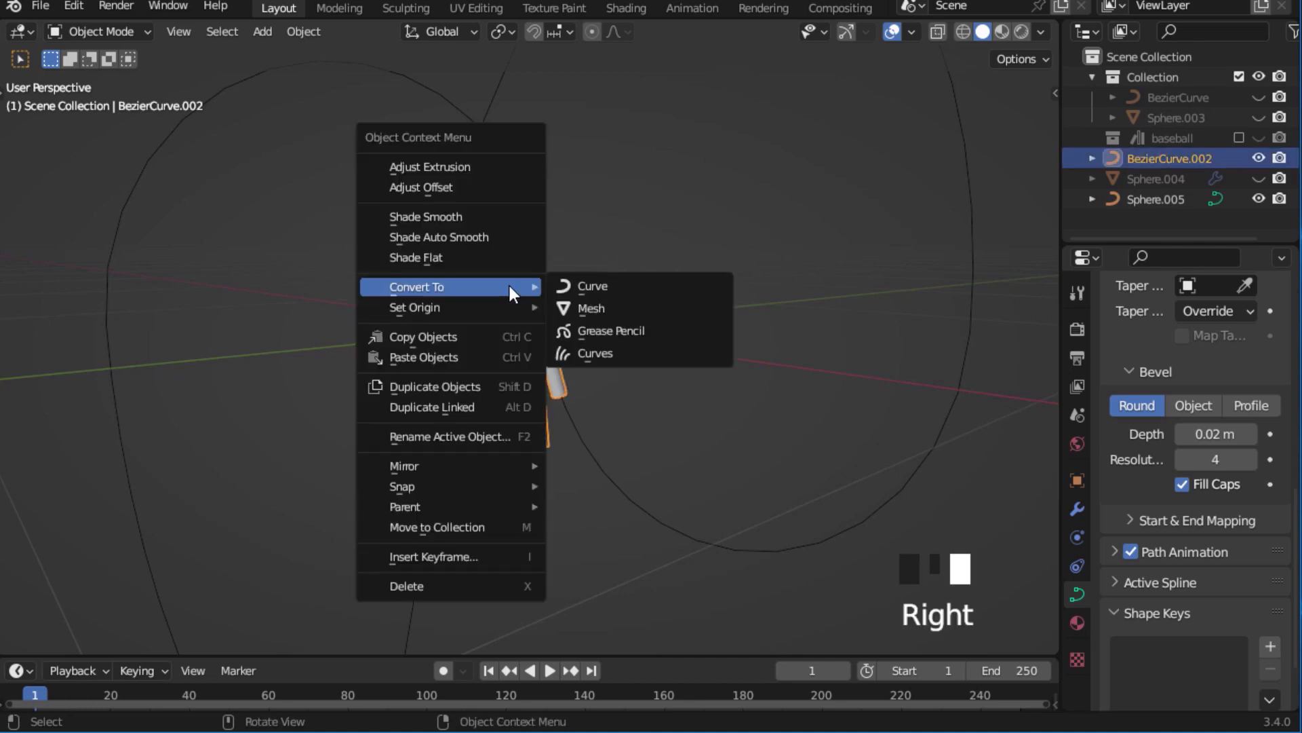
click(601, 307)
ctrl+middle_drag(666, 261, 555, 291)
Add an Array modifier to the stitch mesh and set its count to 120.
click(554, 292)
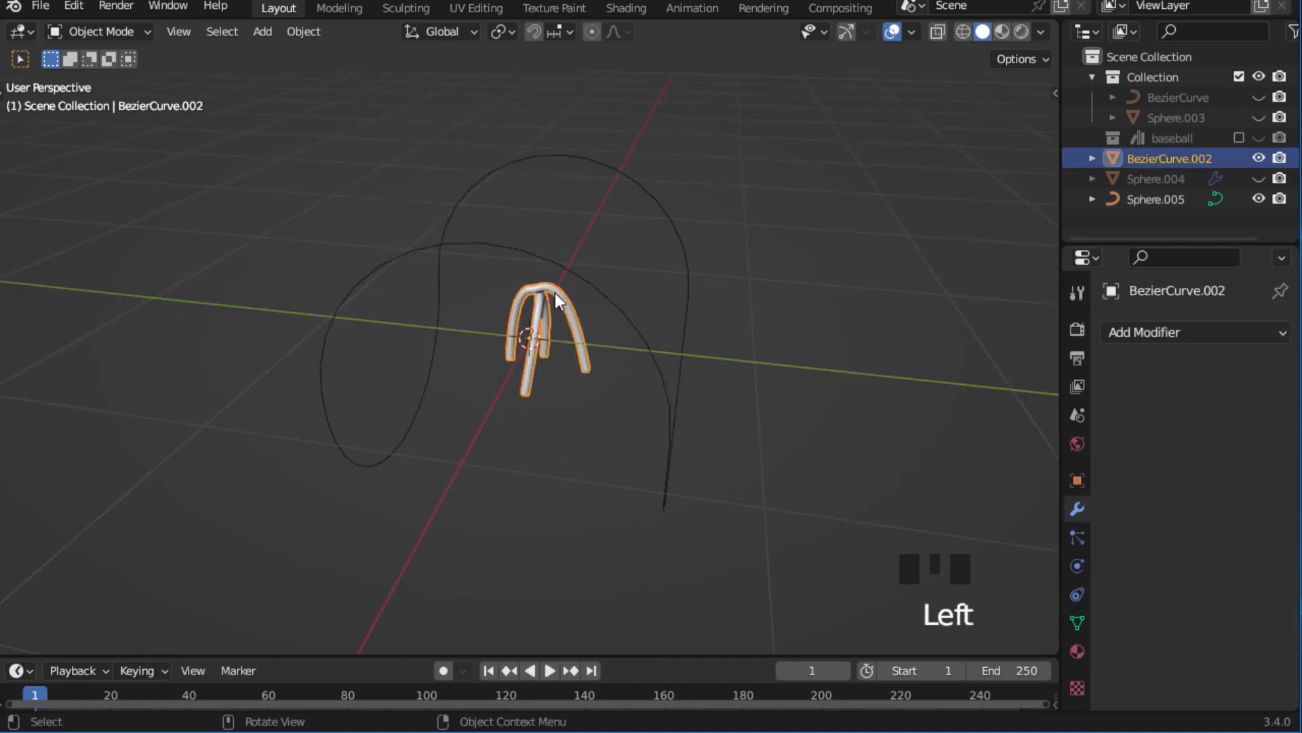
click(1146, 331)
click(841, 396)
ctrl+middle_drag(839, 398, 950, 393)
click(1225, 432)
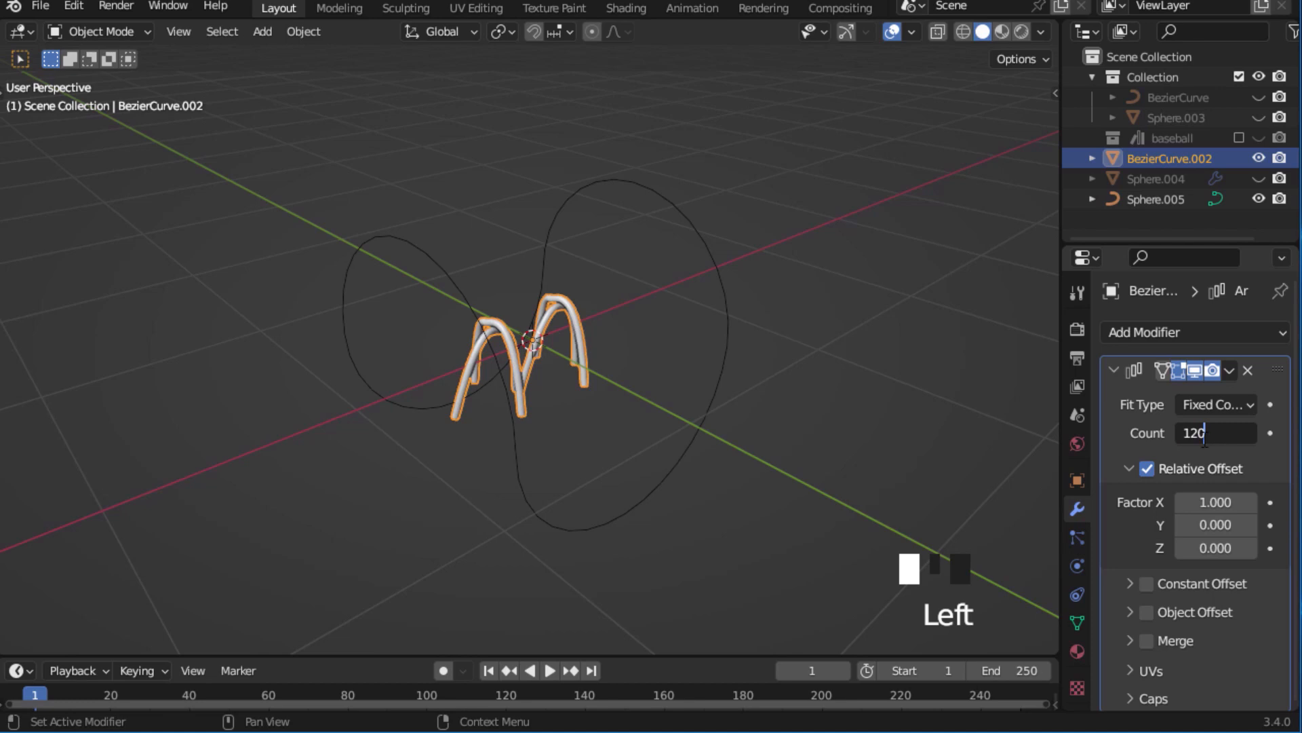
text(120)
key(Return)
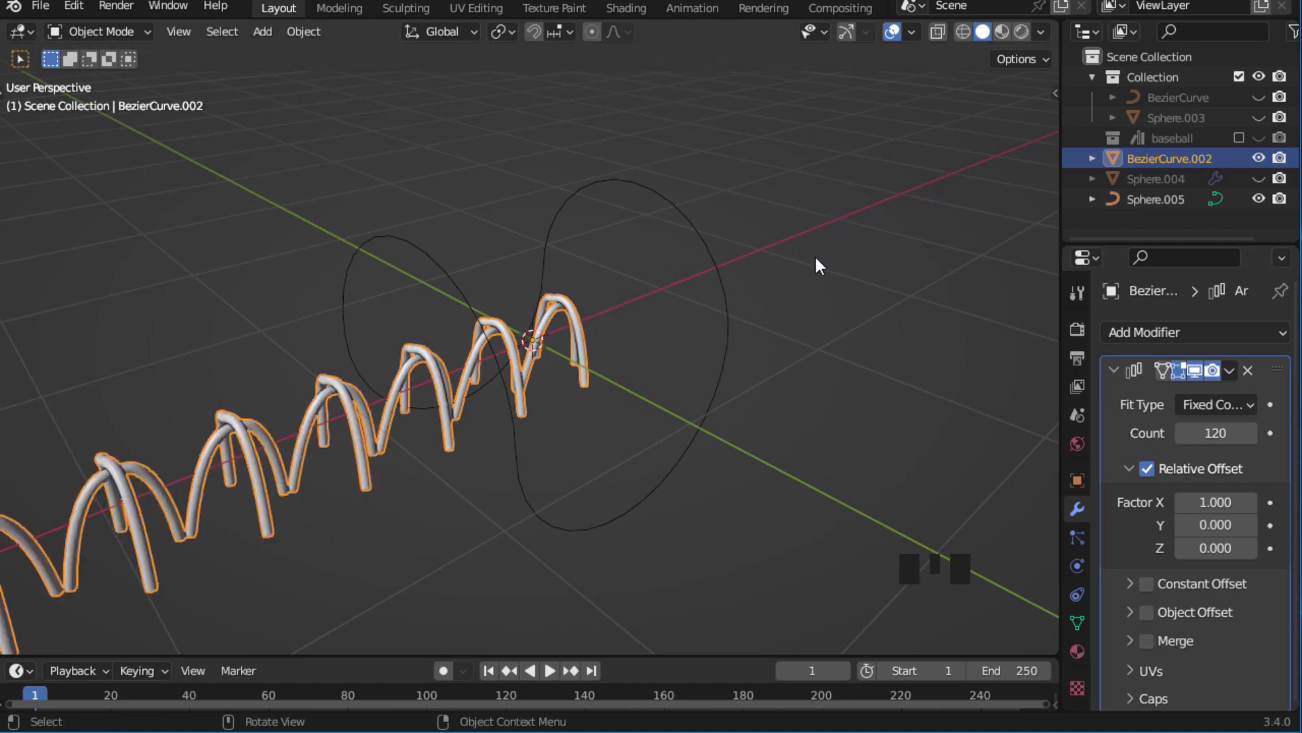
ctrl+middle_drag(816, 258, 806, 270)
middle_drag(807, 269, 719, 253)
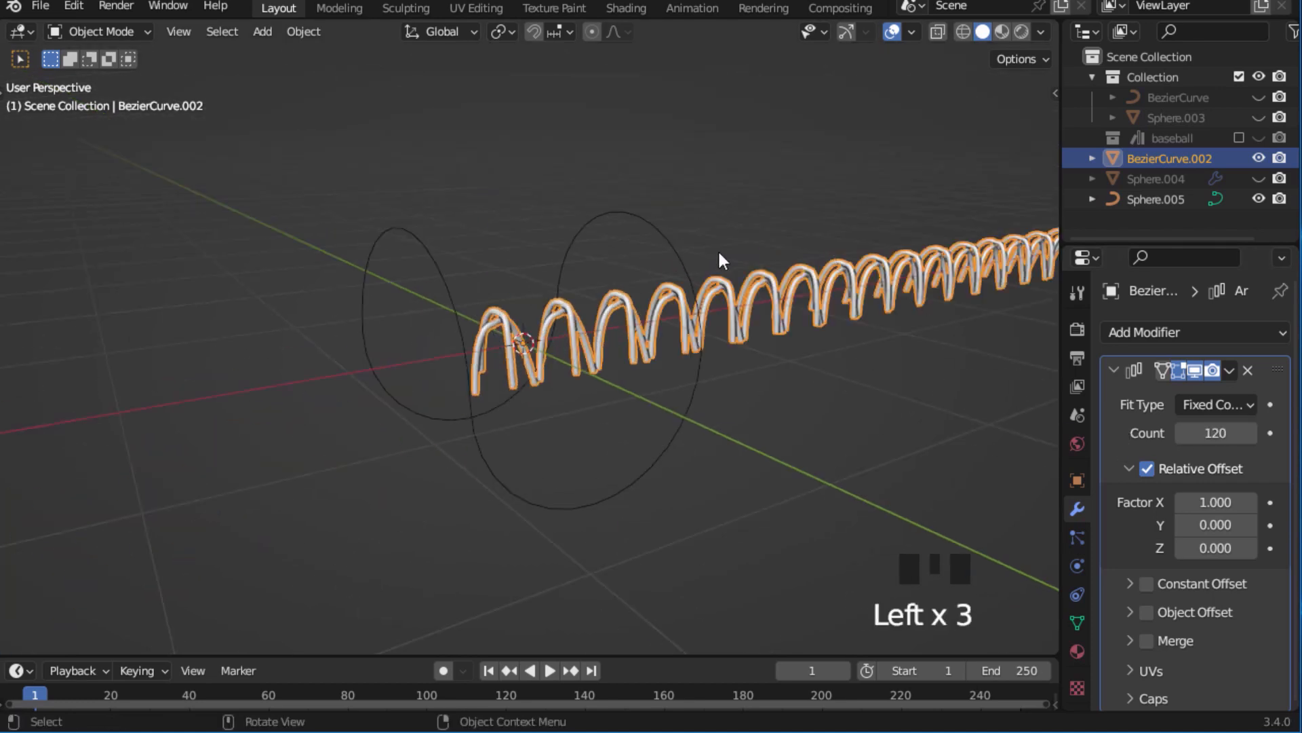
Add a Curve modifier to the stitch mesh with the seam curve Sphere.005 as target and Z as deform axis.
click(1171, 332)
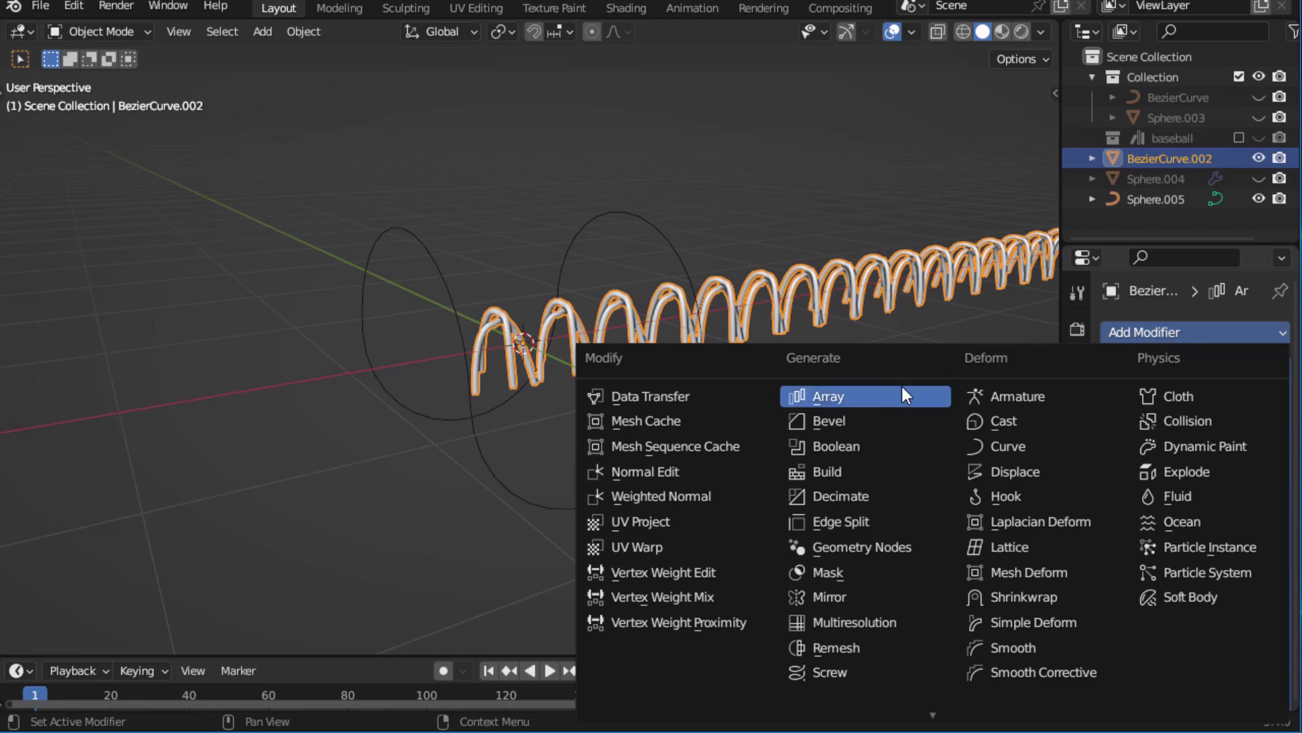
click(1010, 445)
middle_drag(1252, 540, 1277, 532)
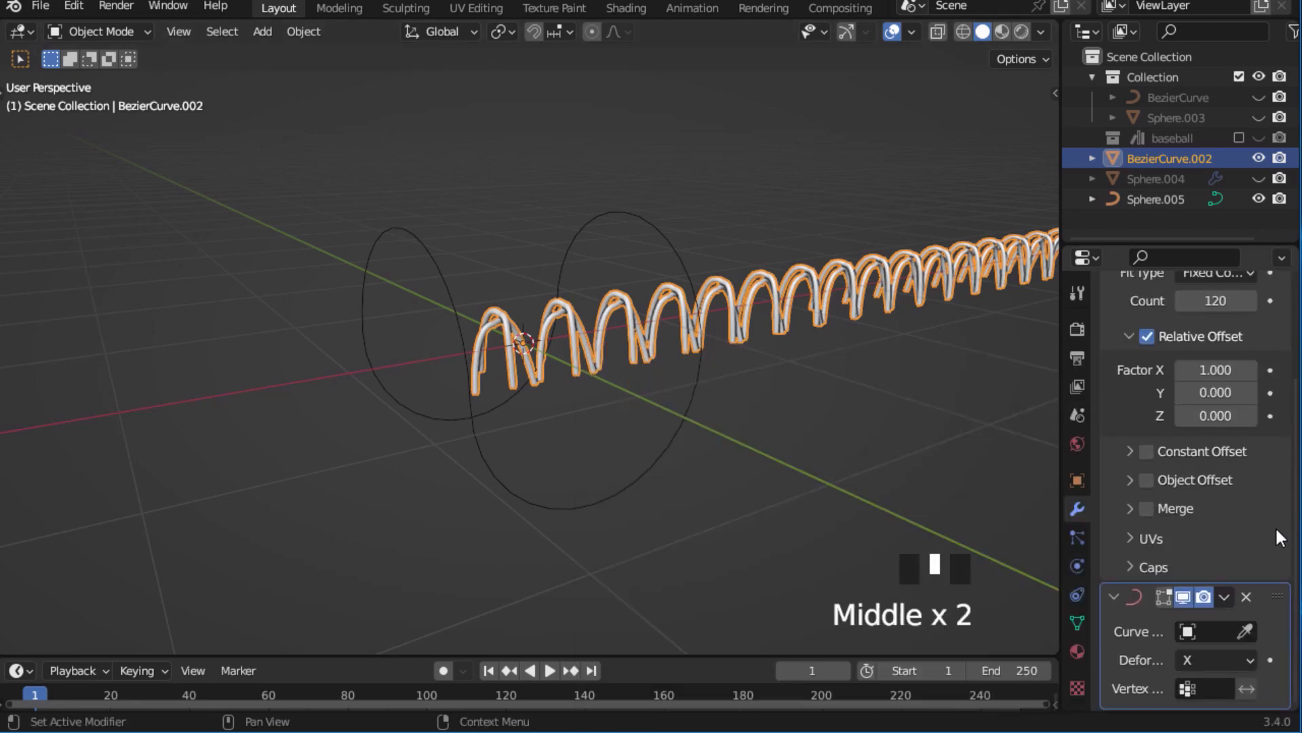
click(1254, 629)
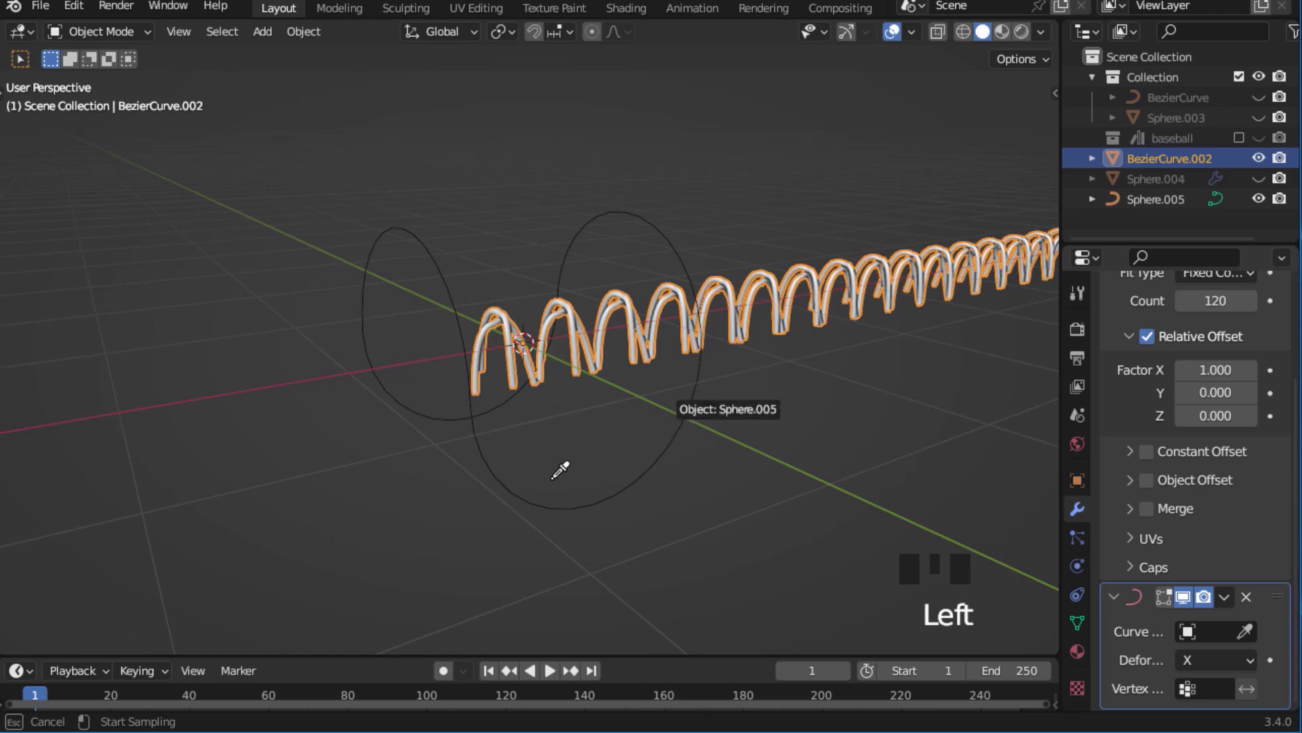
click(493, 441)
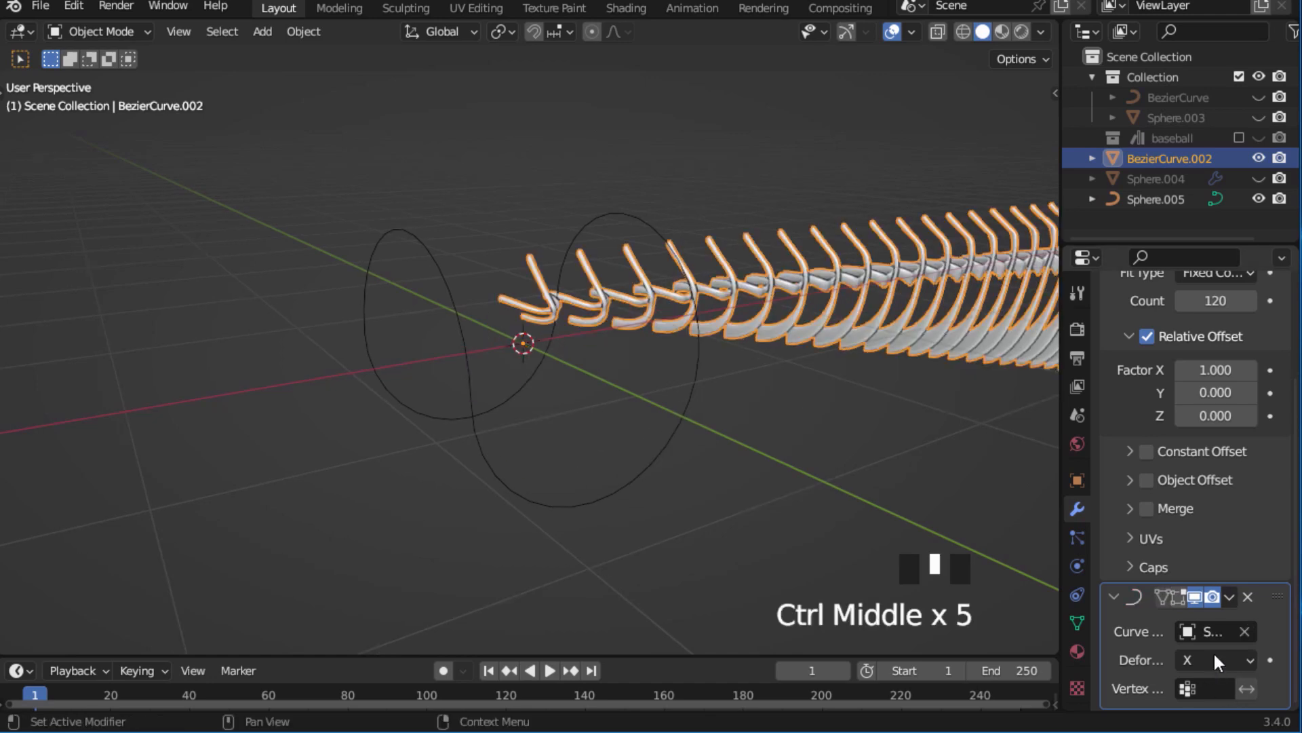
click(1212, 657)
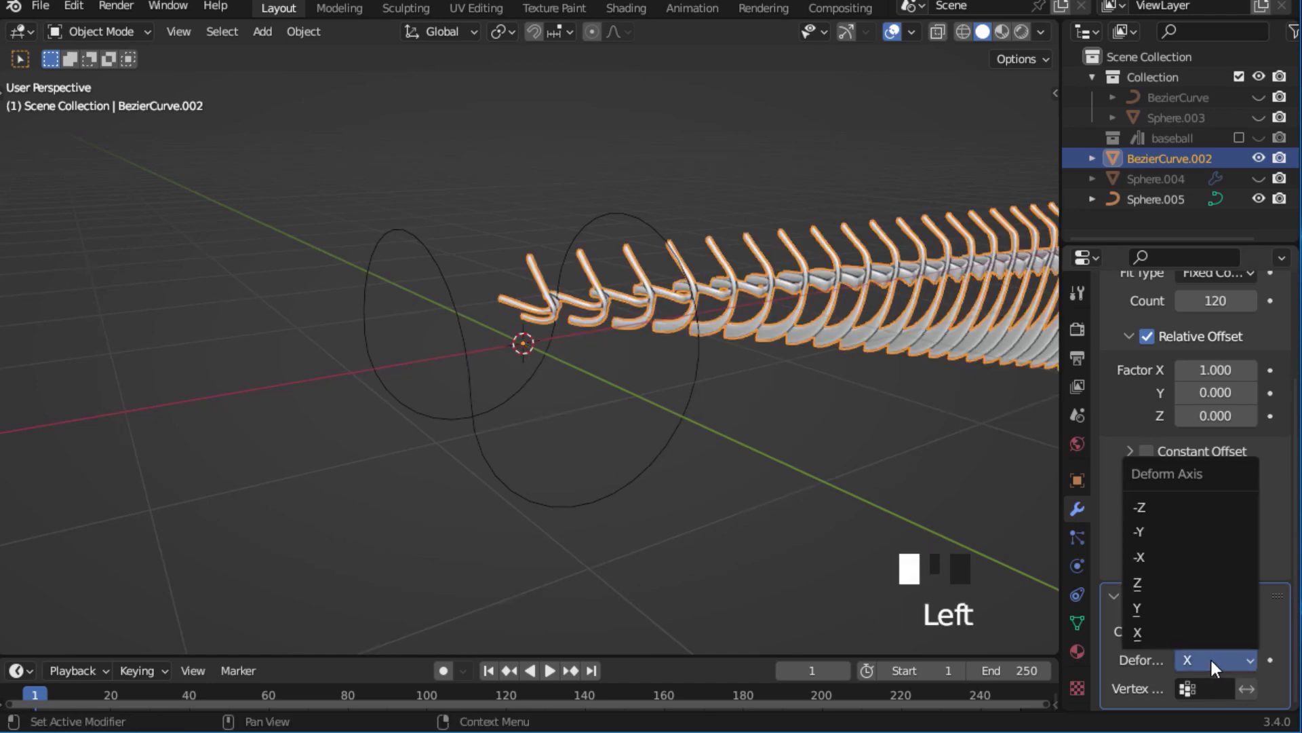
click(1162, 581)
Scale the arrayed stitches uniformly down to about 0.496, then deselect them.
ctrl+middle_drag(955, 390, 817, 278)
key(s)
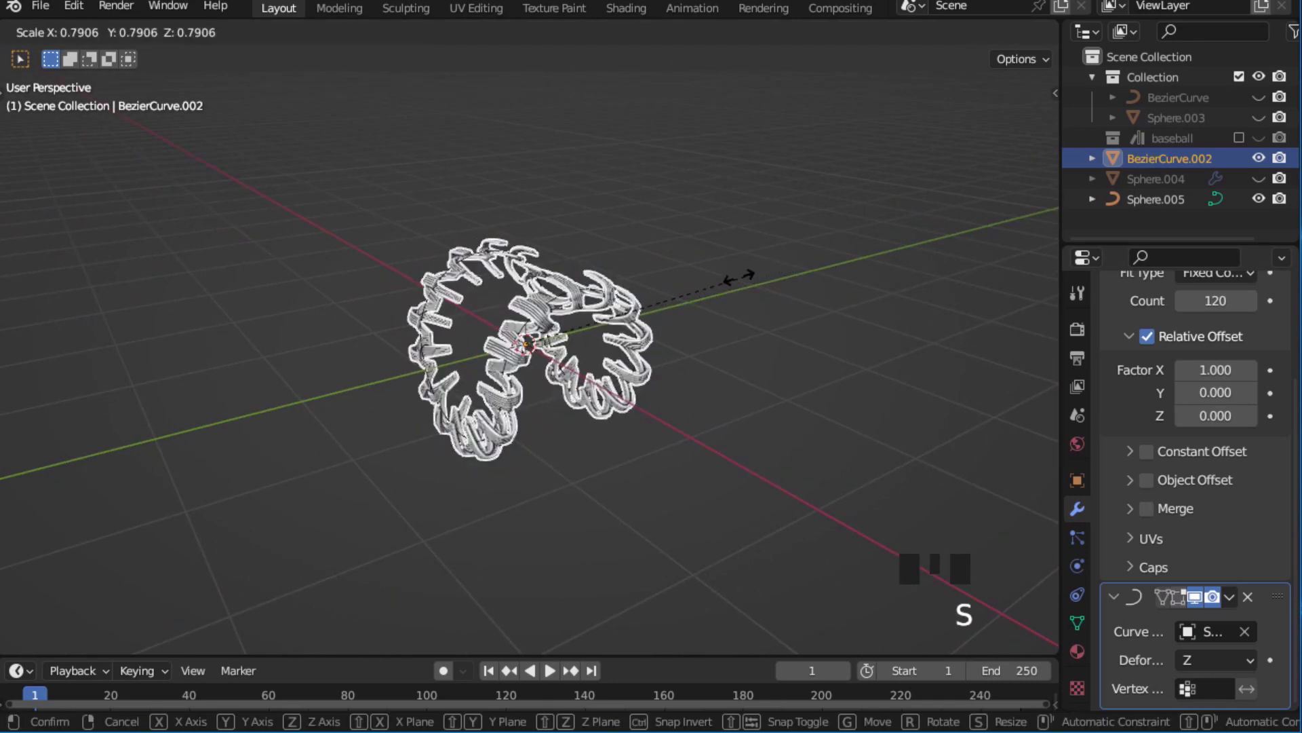
click(664, 295)
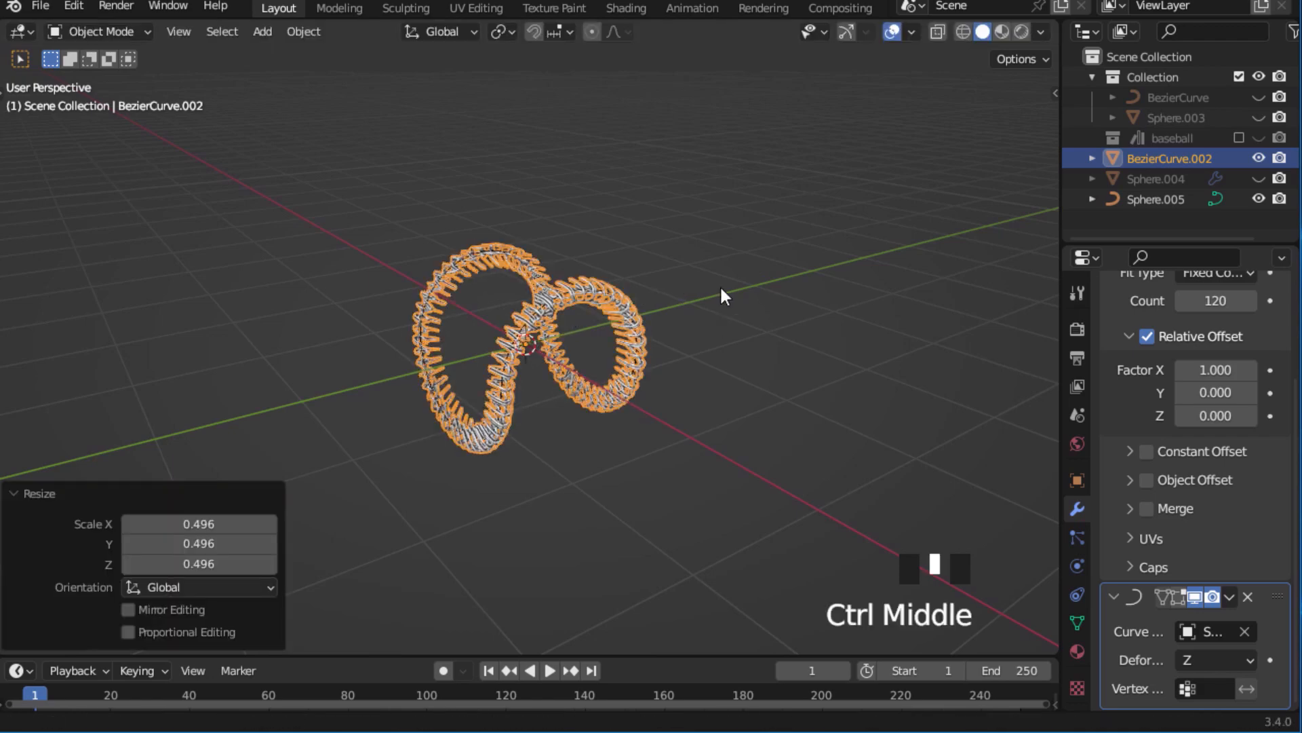
ctrl+middle_drag(719, 283, 788, 283)
click(784, 234)
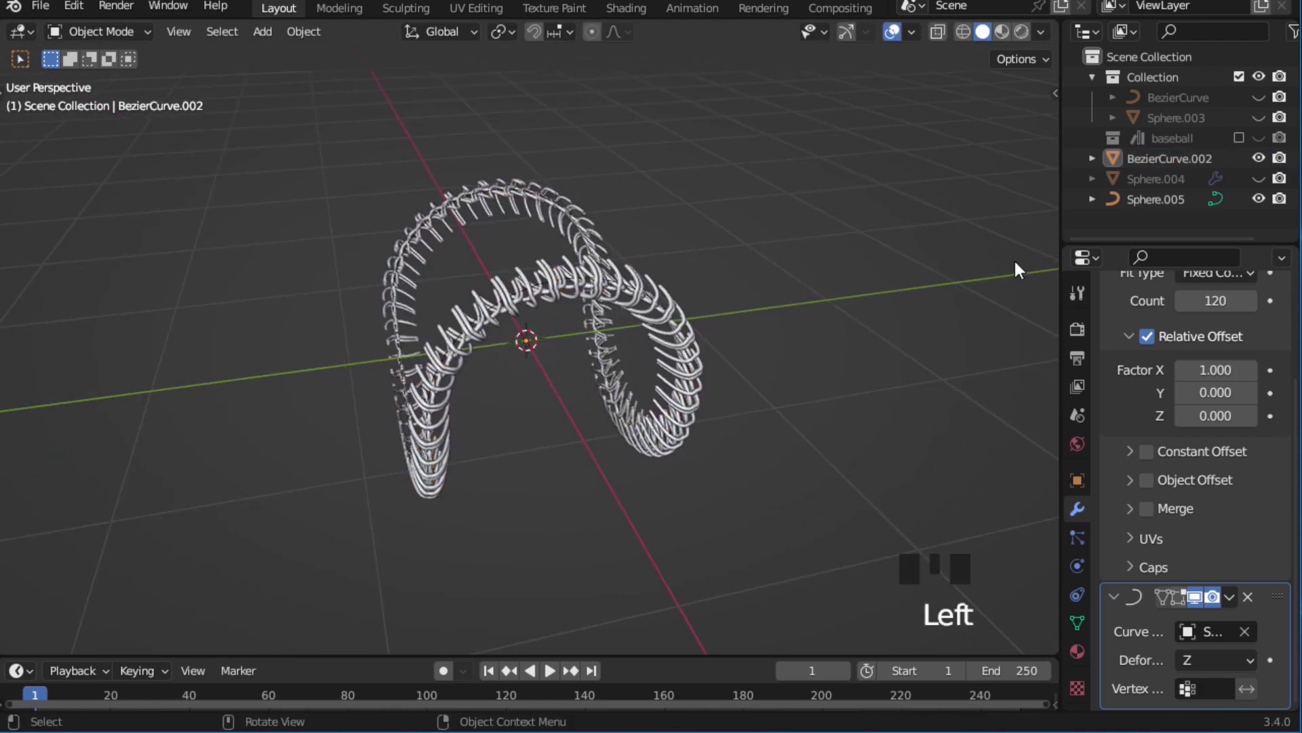
Show the ball Sphere.004 and scale the stitches down further to fit its seam groove.
click(1259, 177)
middle_drag(698, 266, 833, 293)
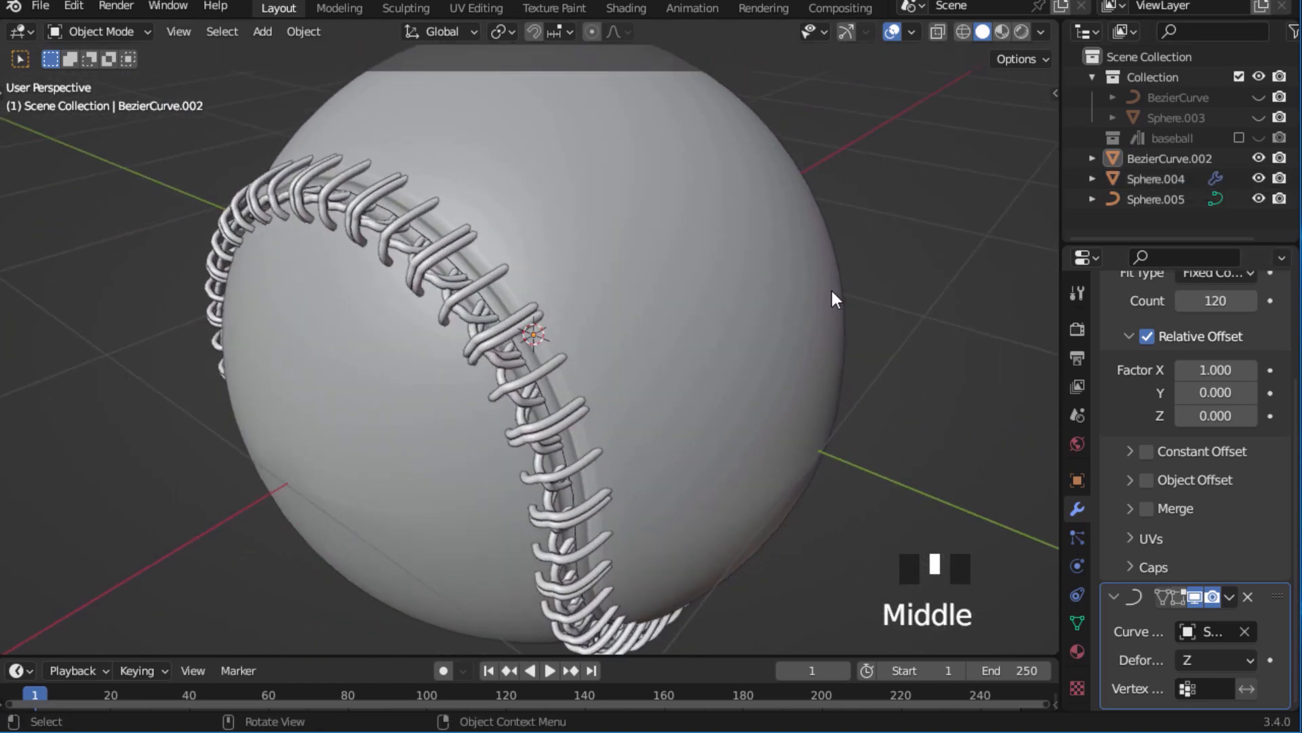
click(555, 469)
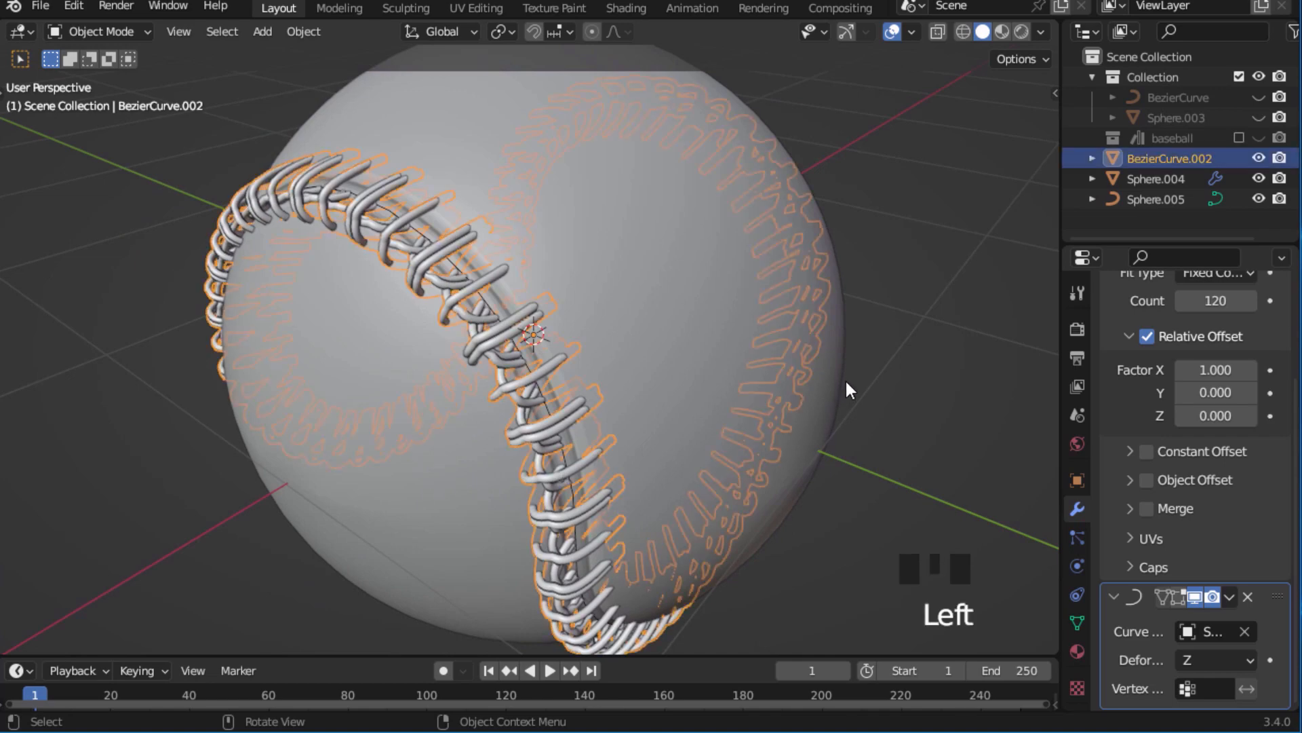
key(s)
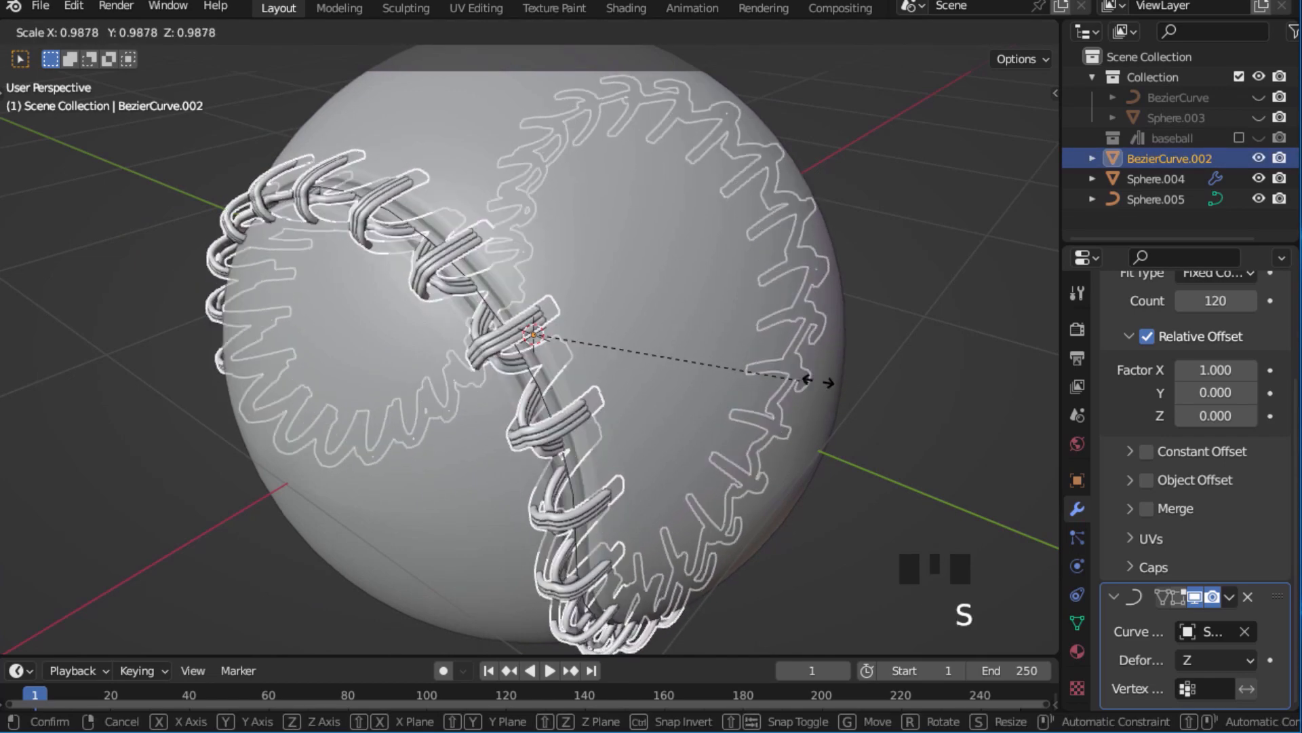
key(s)
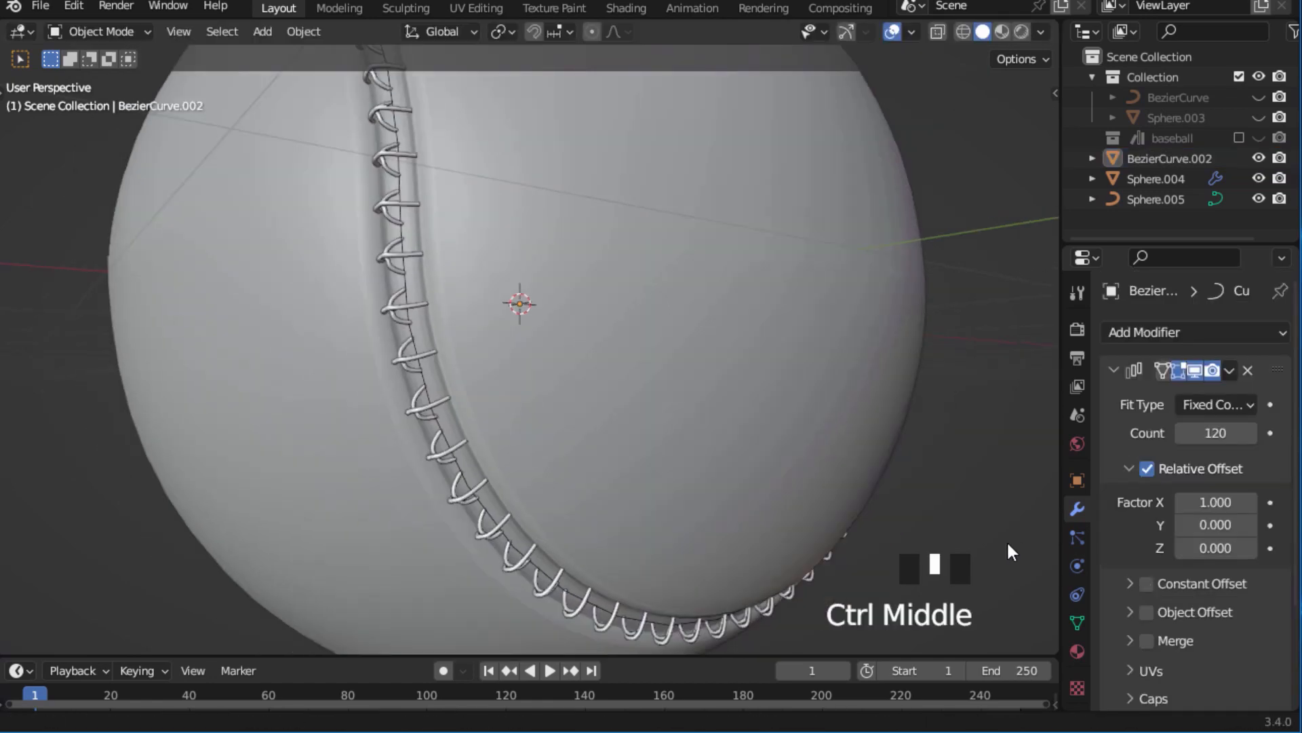
Raise the stitch Array modifier's count to 172 to extend the stitching along the seam.
middle_drag(1007, 539, 814, 444)
drag(1214, 432, 1264, 433)
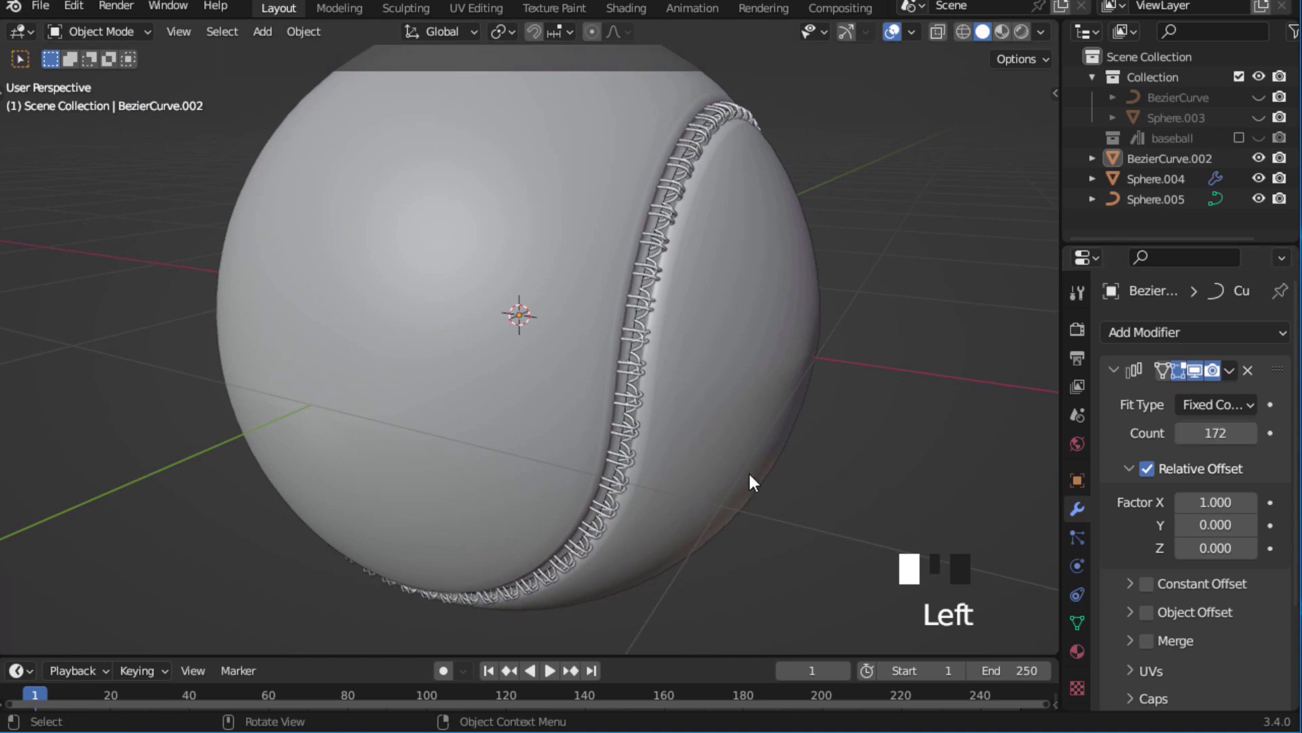
middle_drag(748, 471, 865, 431)
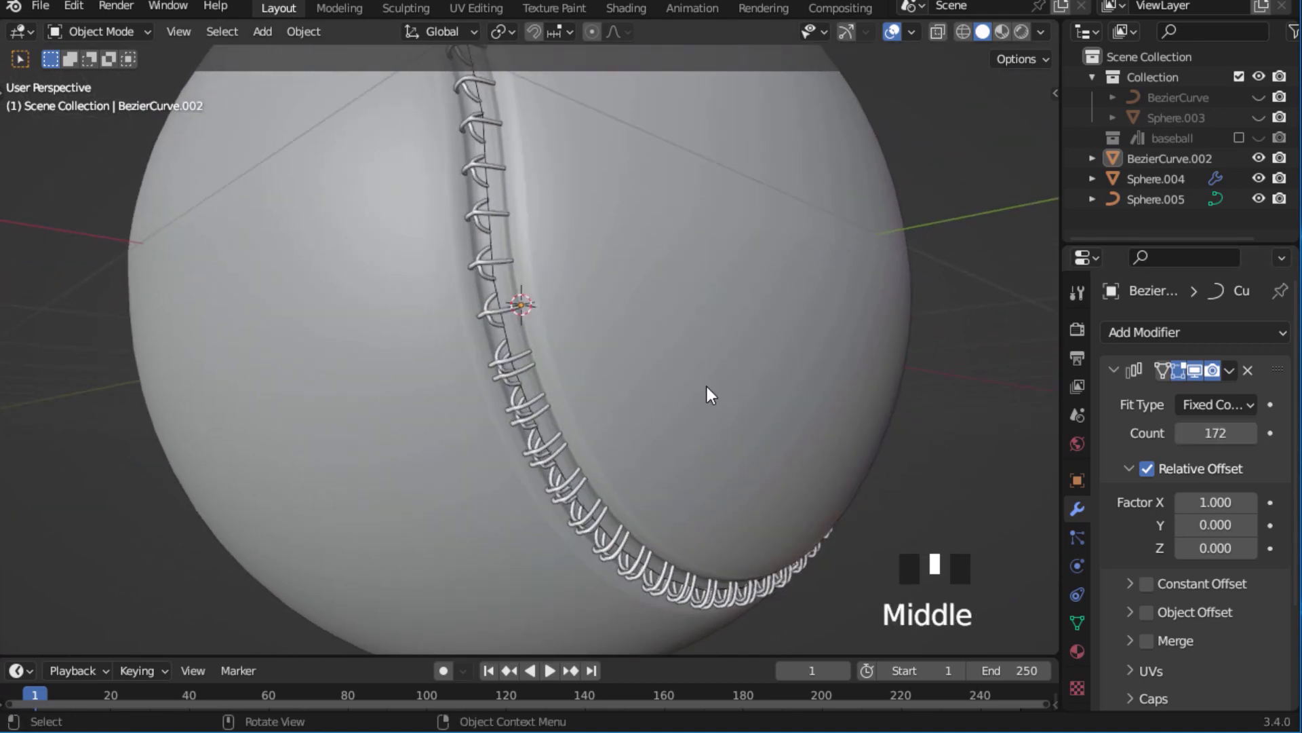
Select the stitches and scale them uniformly by about 1.007 to even out their spacing along the seam.
click(776, 409)
middle_drag(875, 526, 935, 502)
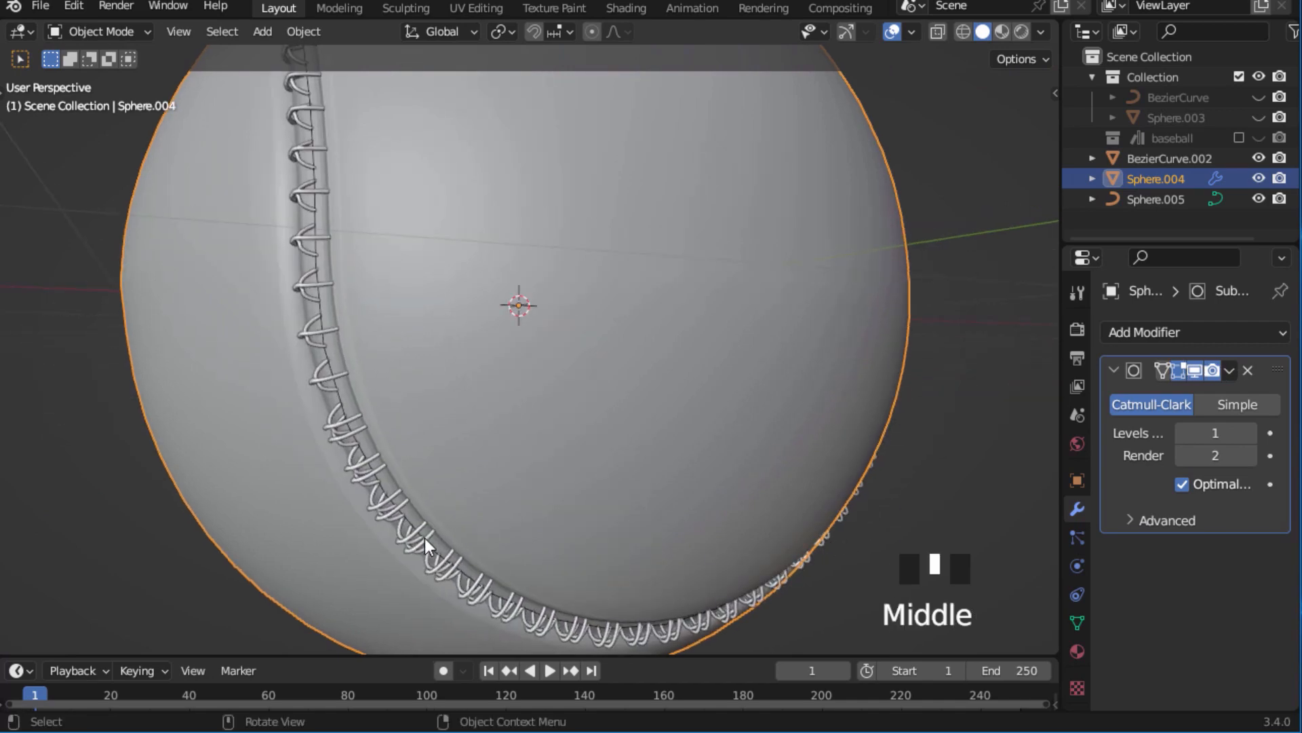
click(646, 553)
key(s)
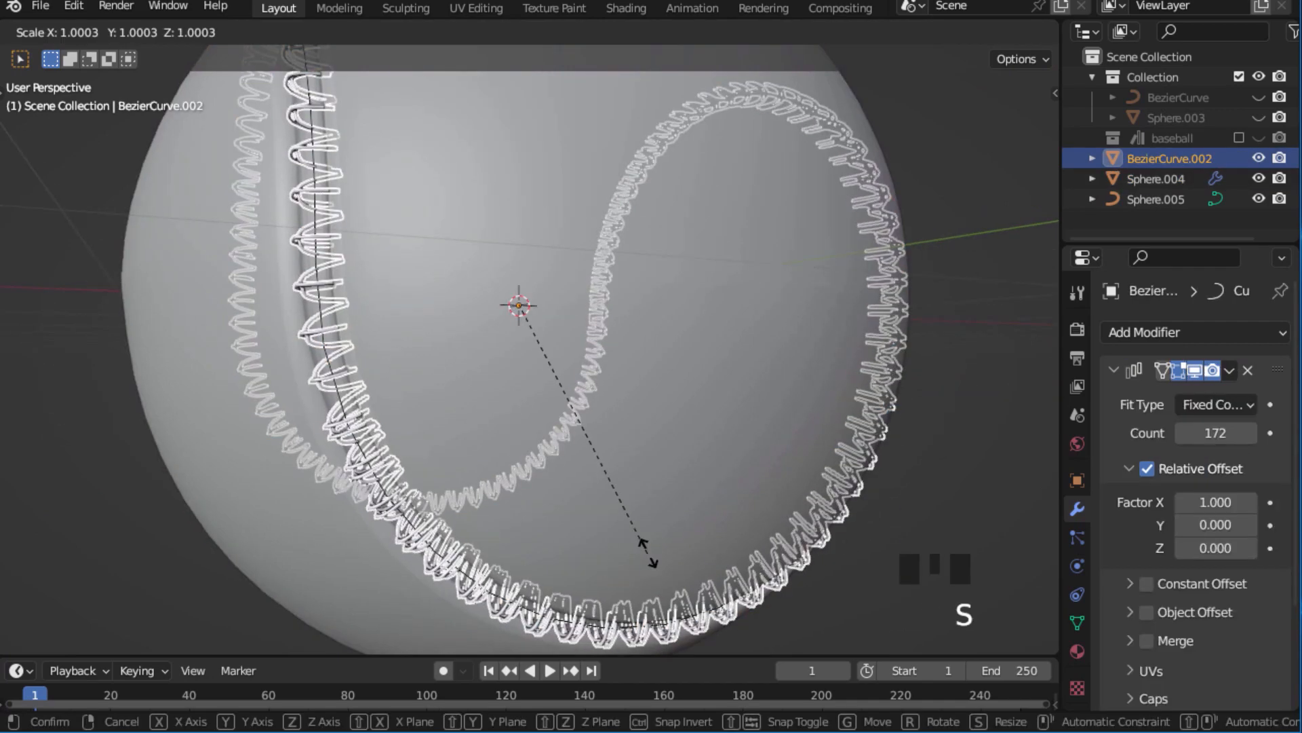
click(691, 571)
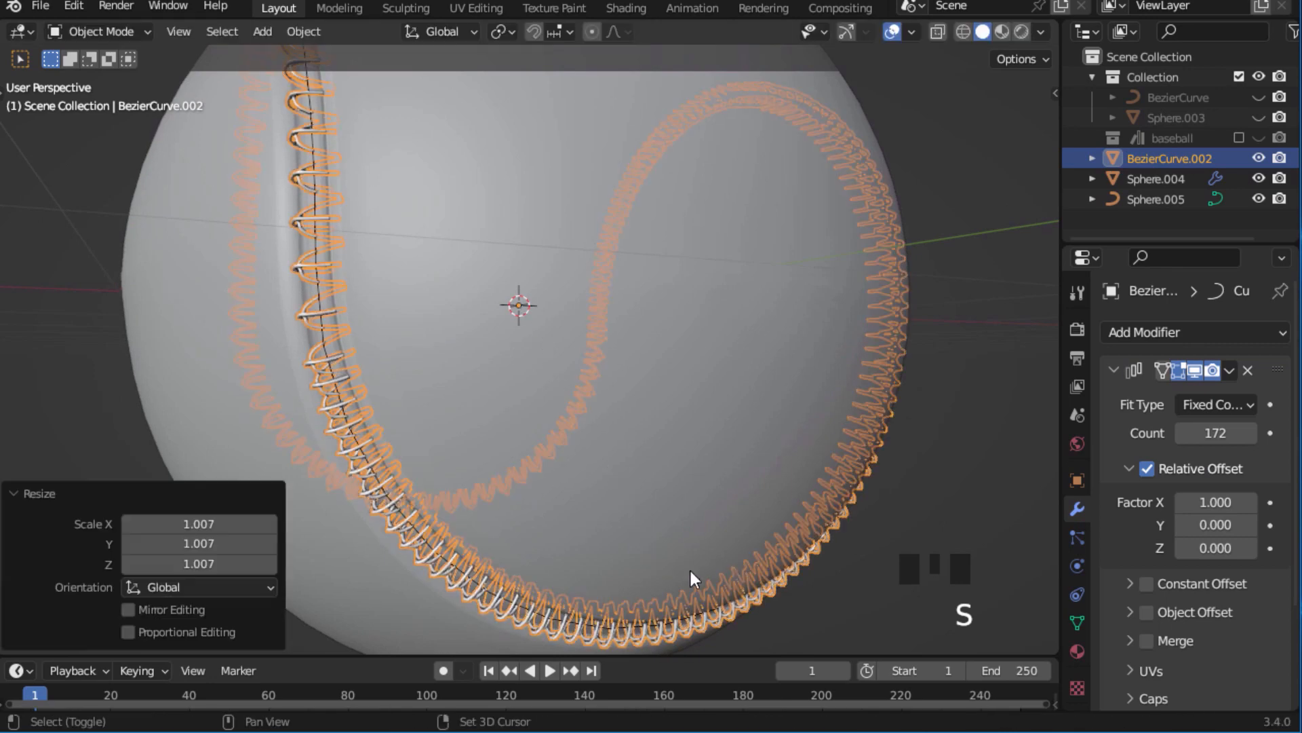
Deselect the stitches and turn off the viewport overlays to inspect the seam on the ball.
click(926, 516)
middle_drag(927, 490, 890, 35)
click(891, 33)
middle_drag(844, 284, 1128, 386)
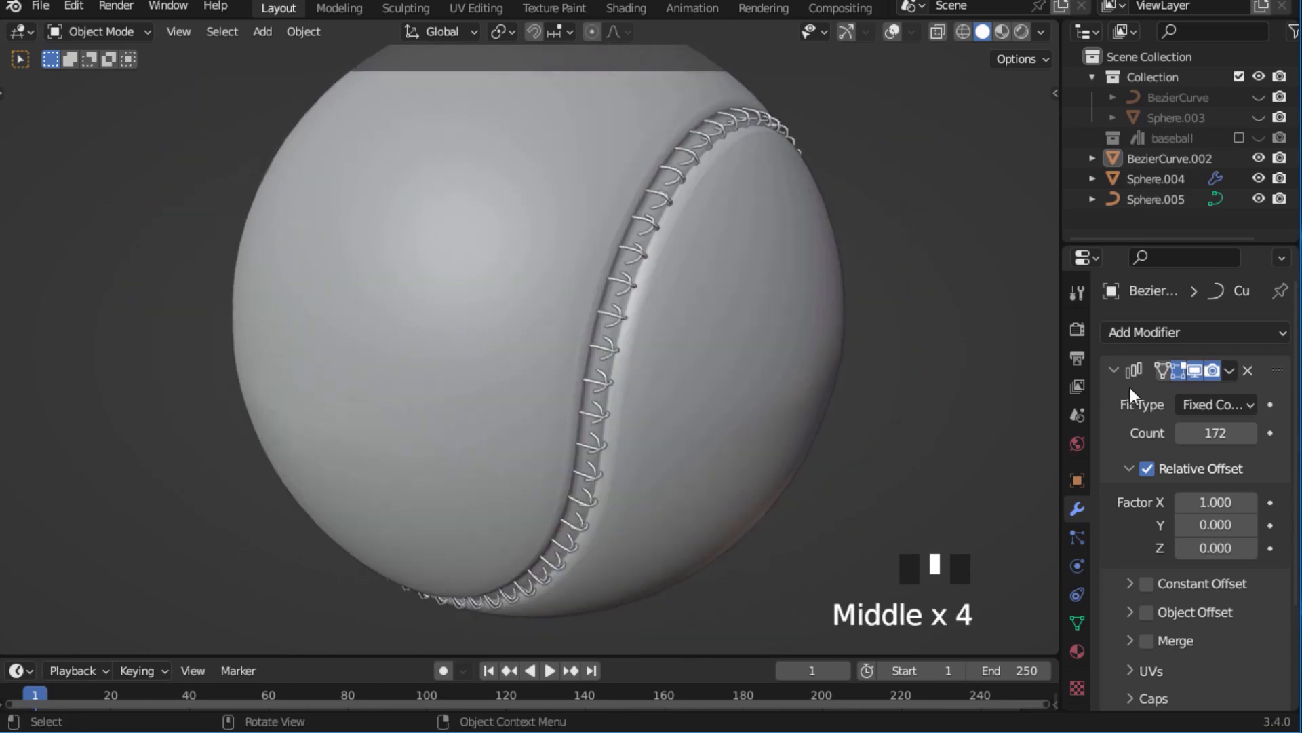
Raise the stitch Array modifier's count to 232 to close the seam around the ball and save the file.
drag(1216, 432, 1216, 432)
drag(1216, 432, 1215, 432)
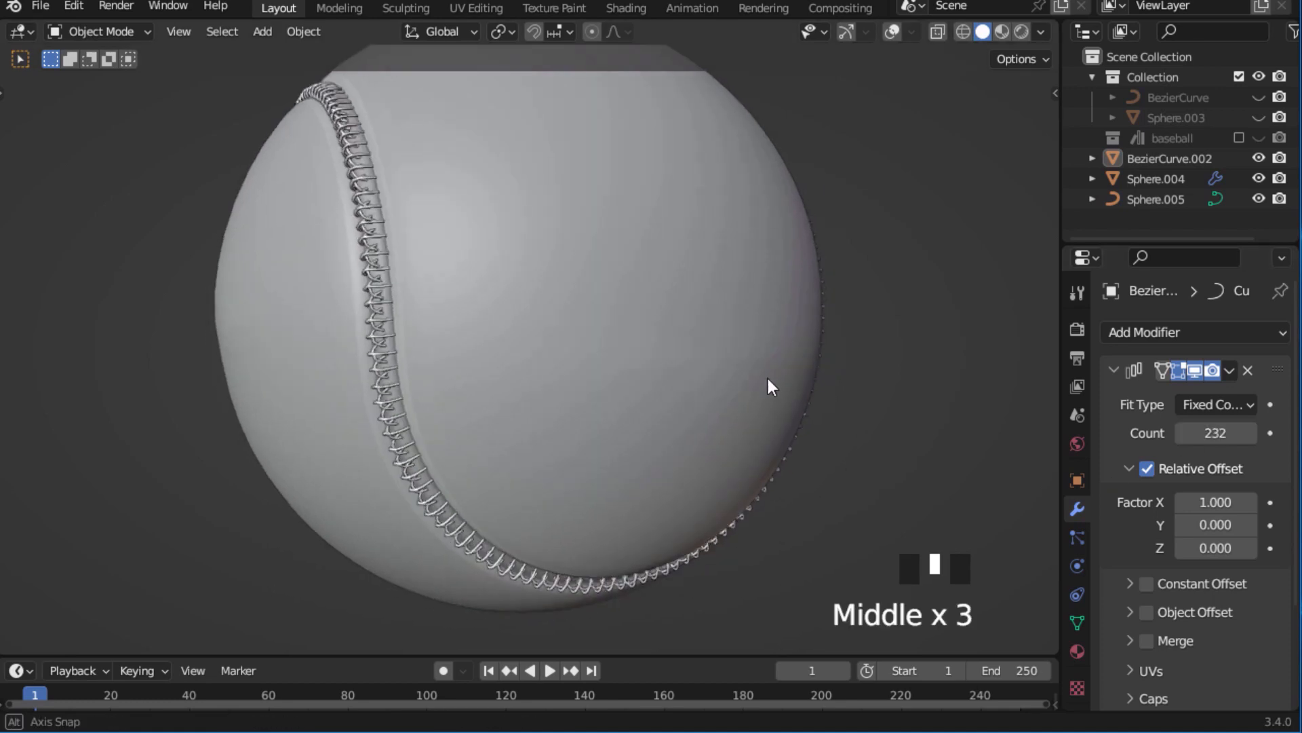
middle_drag(766, 376, 823, 395)
middle_drag(822, 394, 750, 400)
key(ctrl+s)
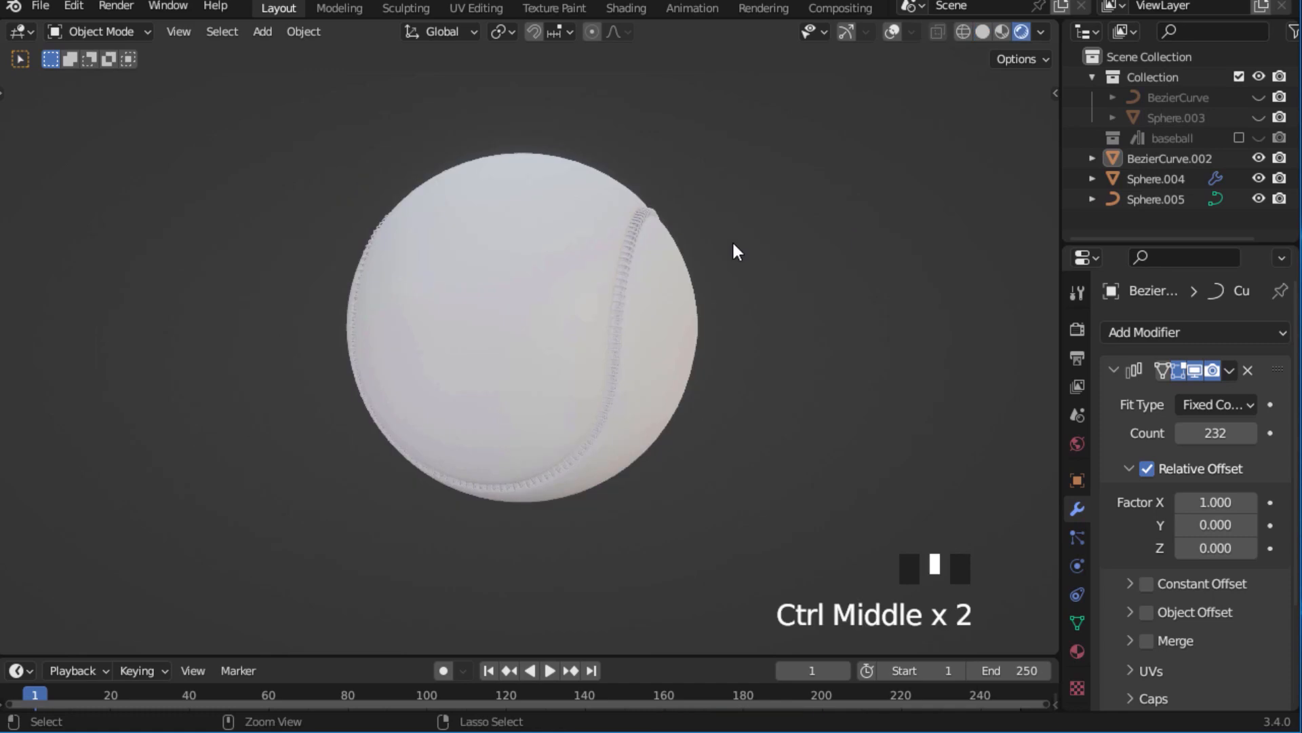
Switch the viewport to rendered shading and add a new material to the ball Sphere.004.
click(547, 292)
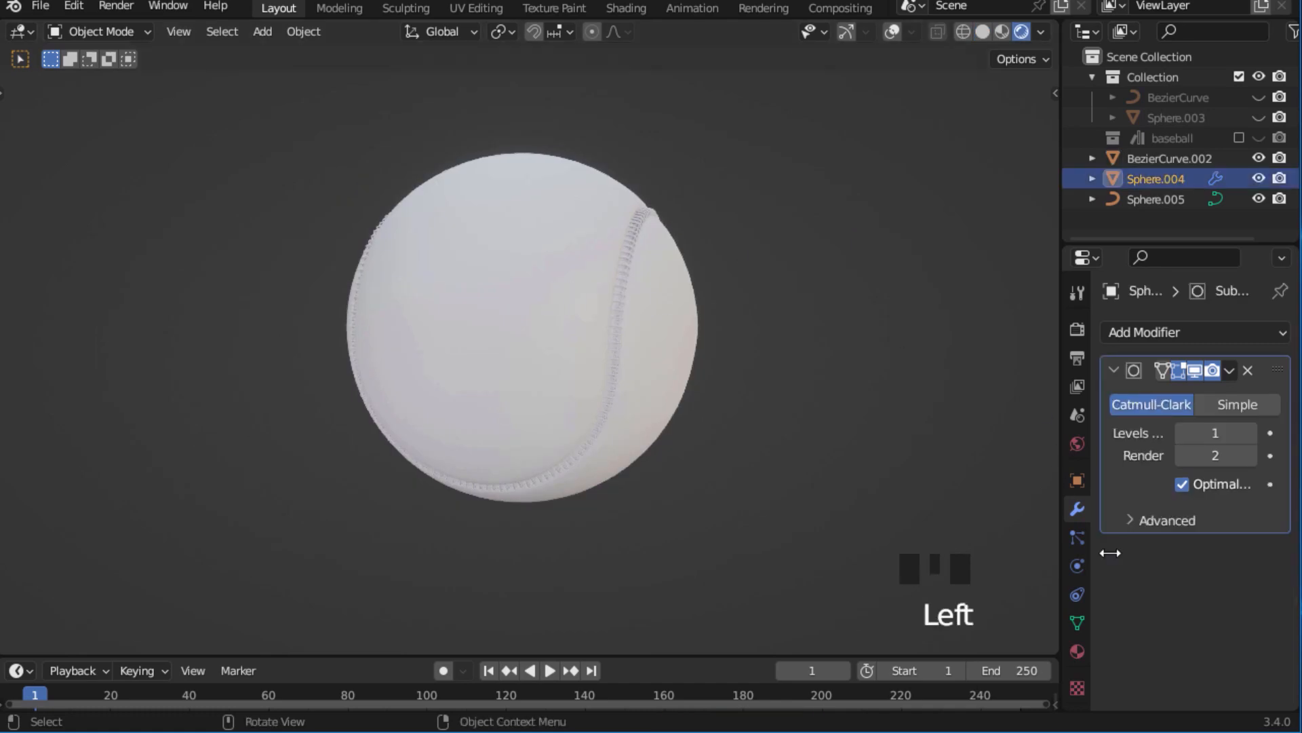
click(1080, 651)
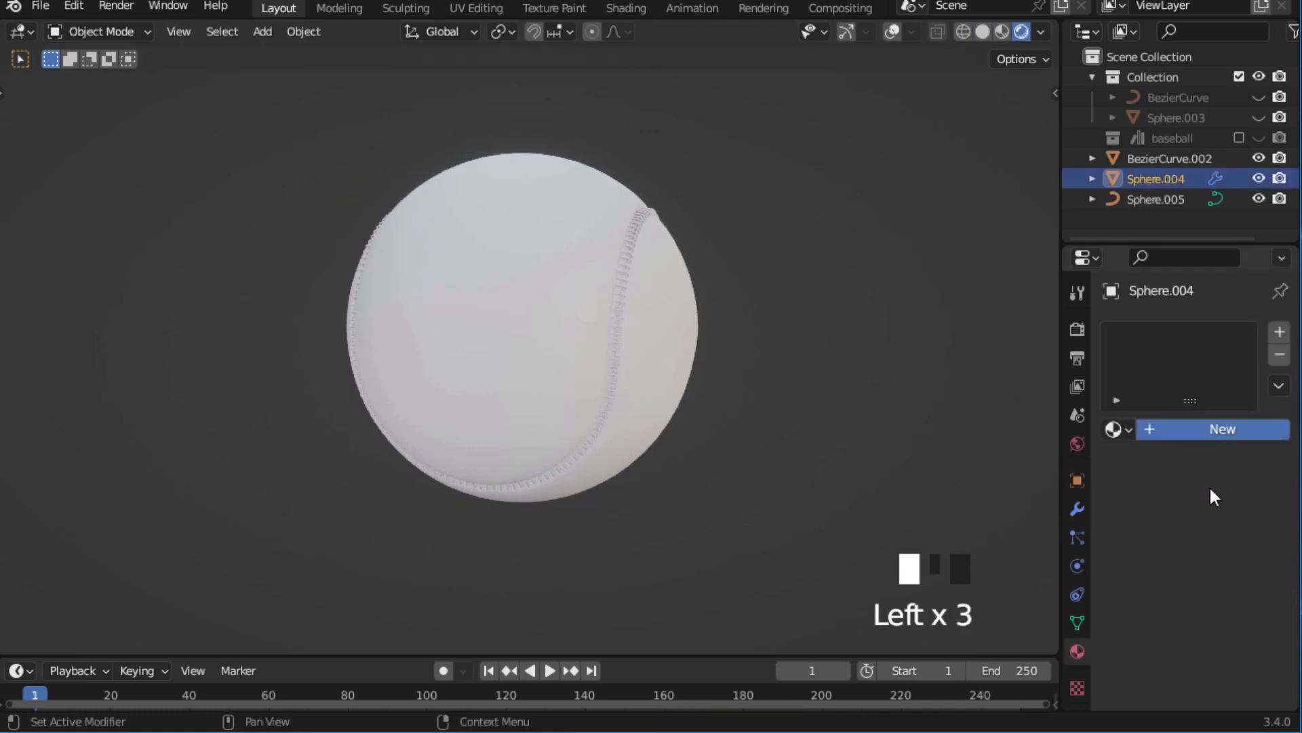
Try other studio light environments, including sunrise.exr, for the rendered viewport and restore the original forest environment.
click(1040, 33)
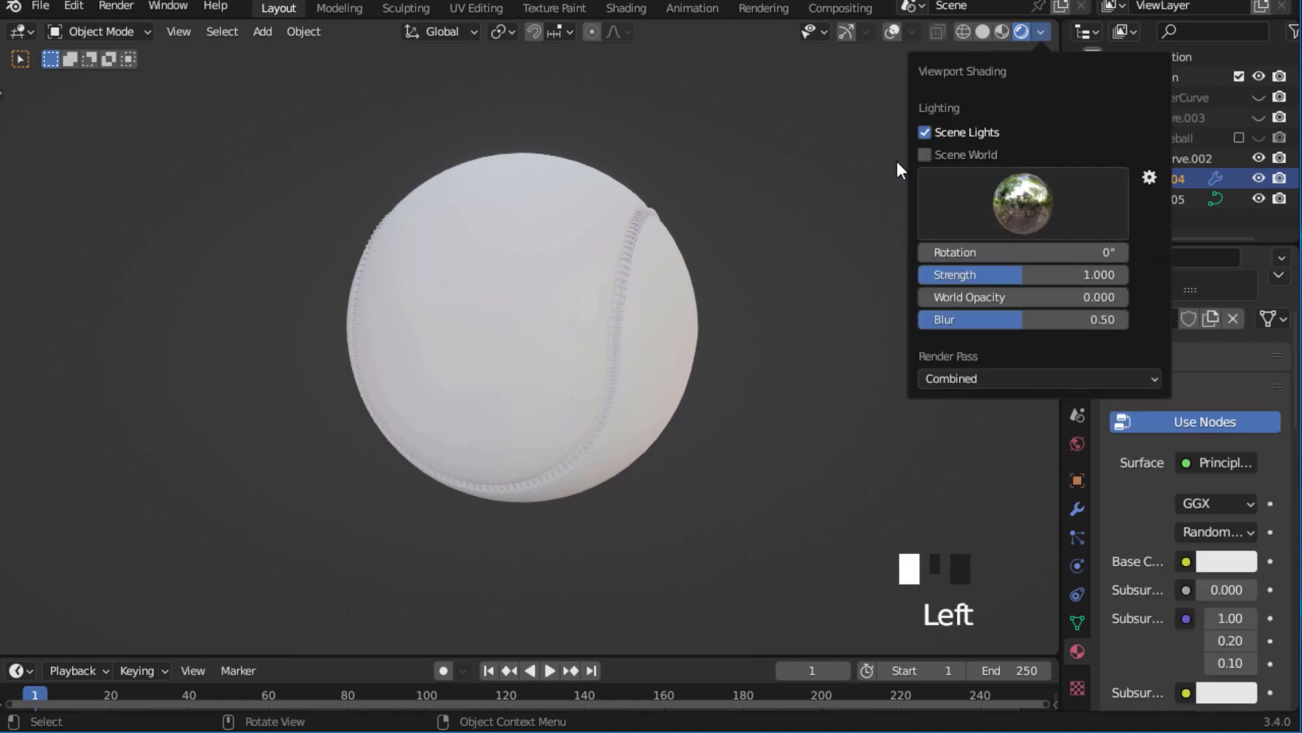
click(943, 182)
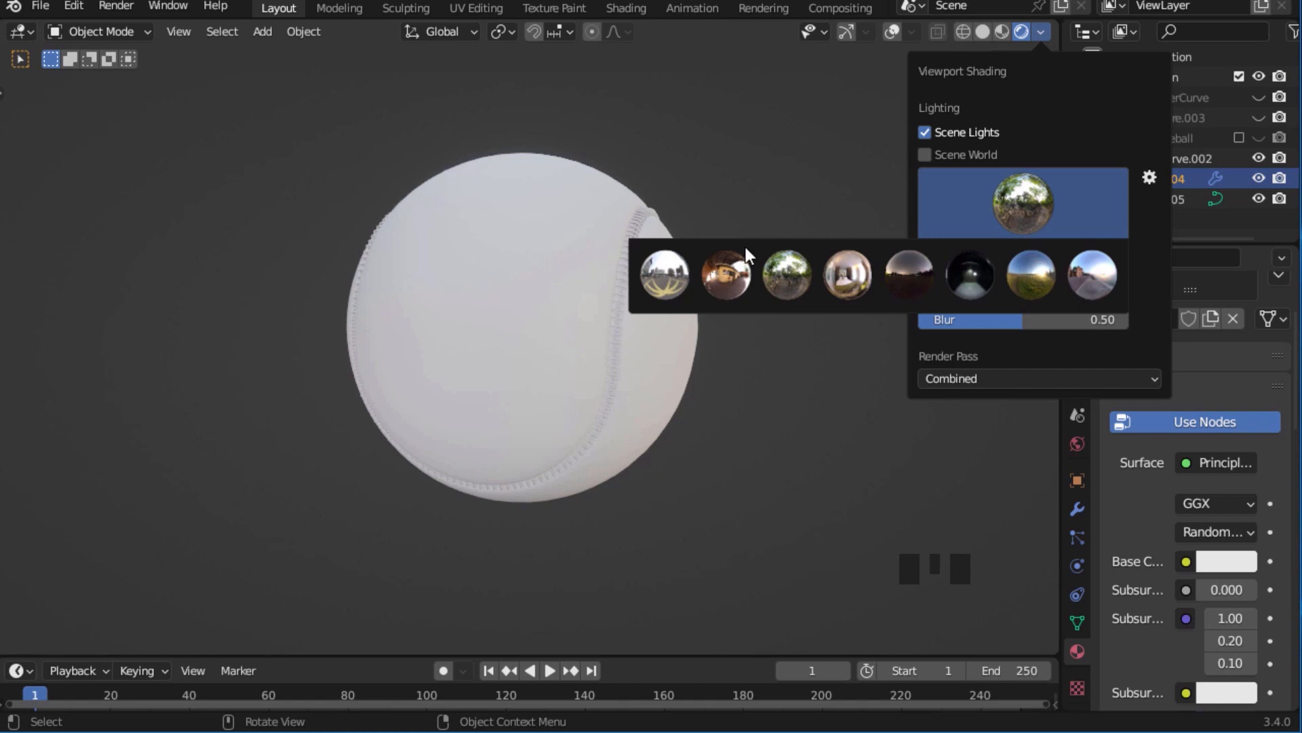
click(690, 272)
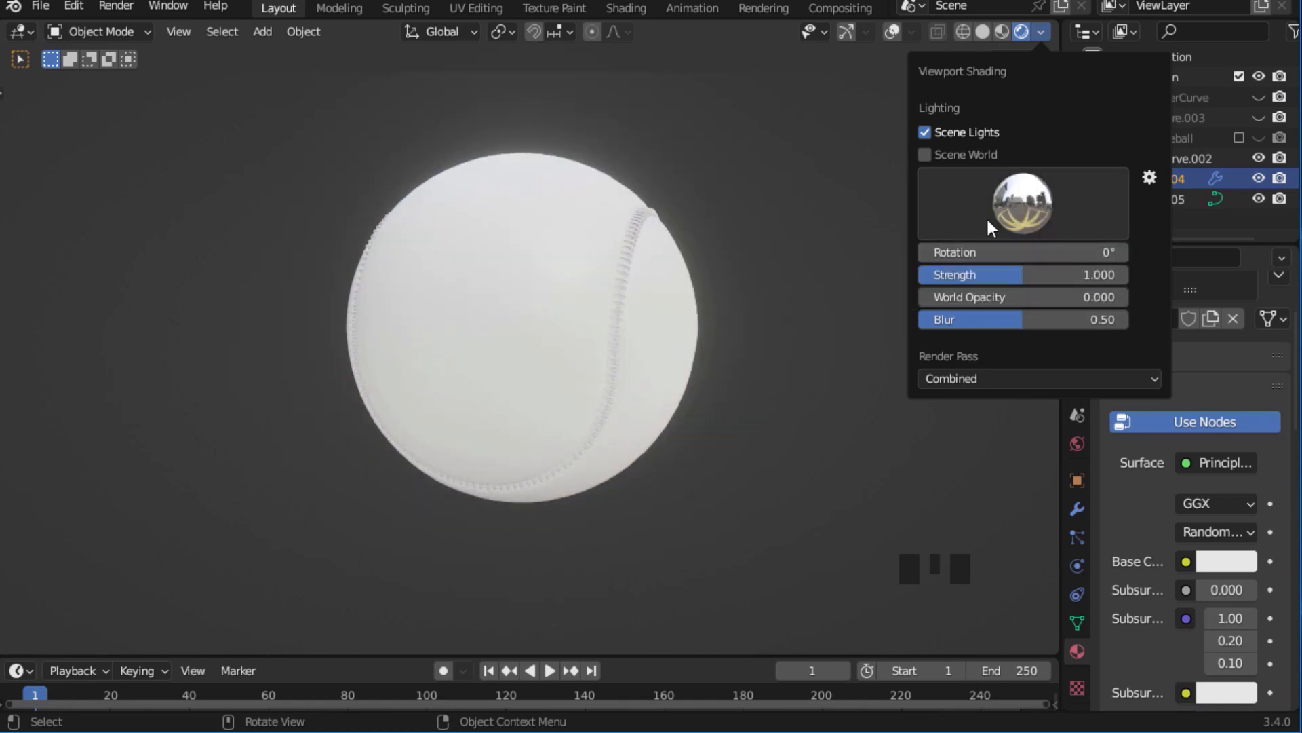
click(986, 217)
click(780, 285)
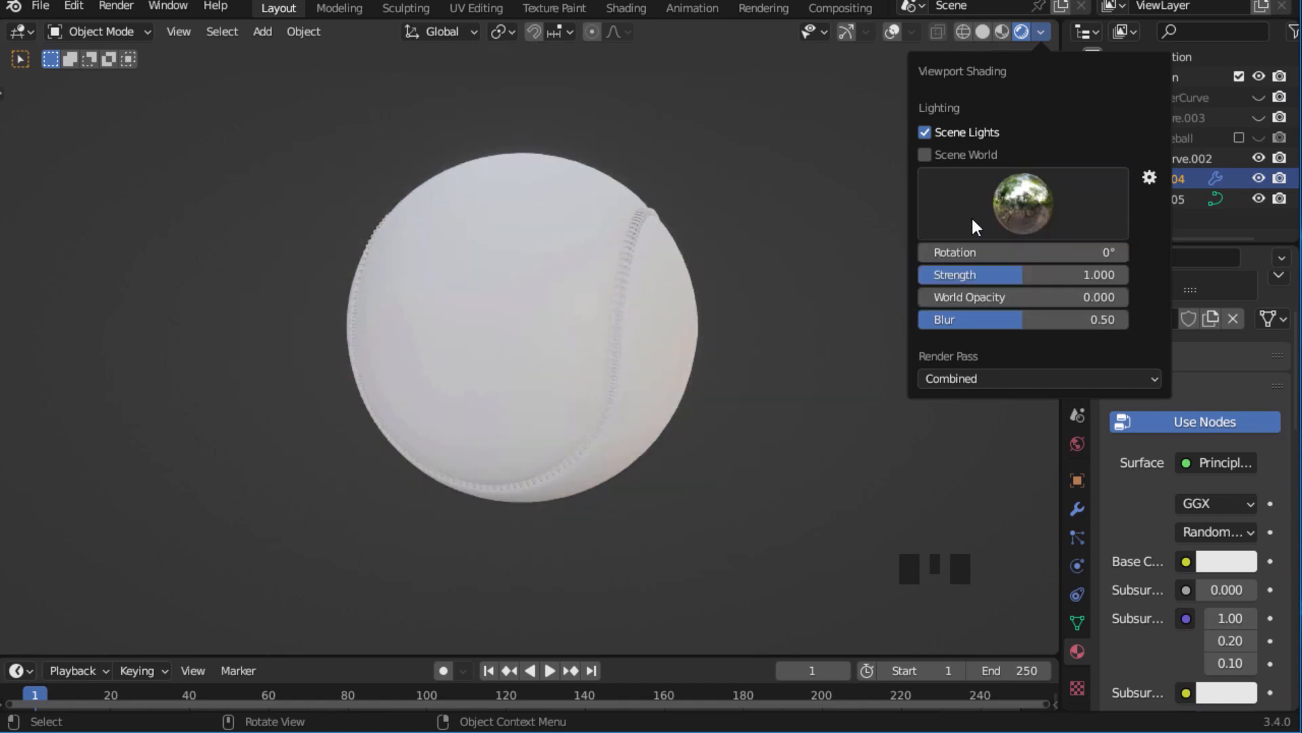
click(1016, 202)
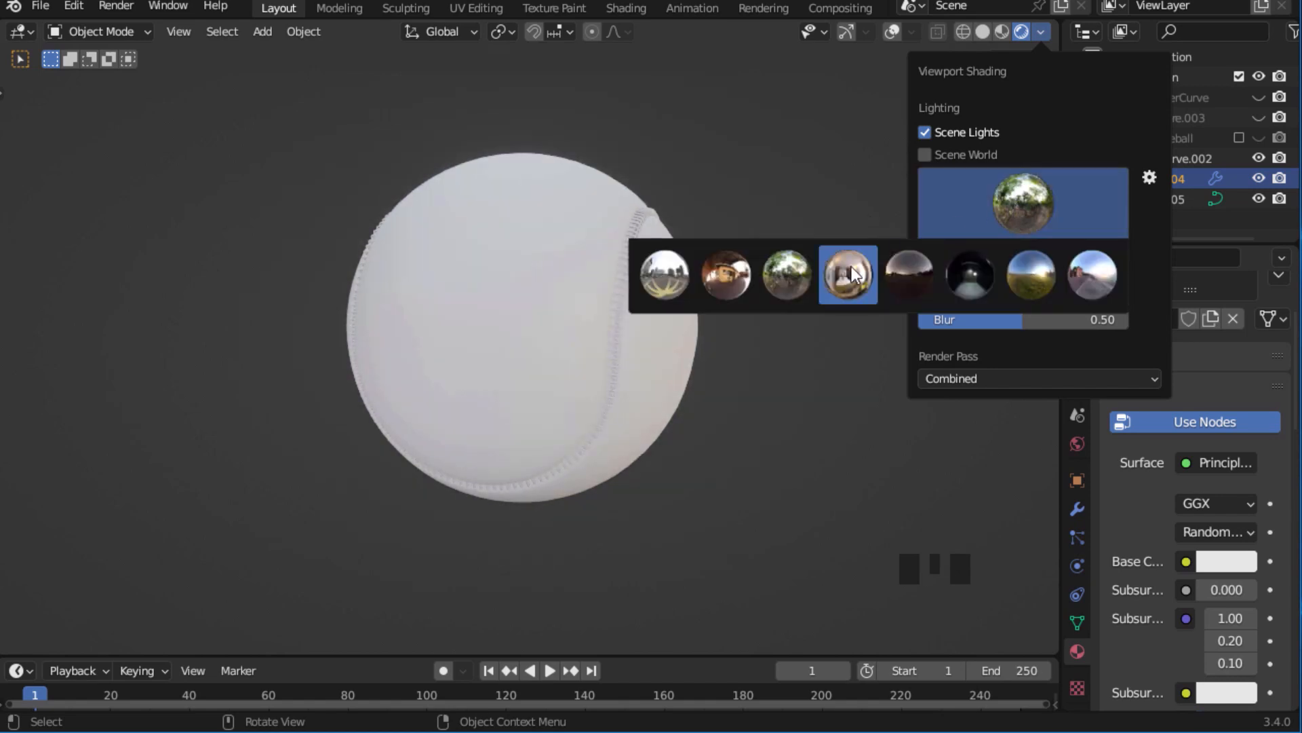
click(1037, 269)
click(1035, 206)
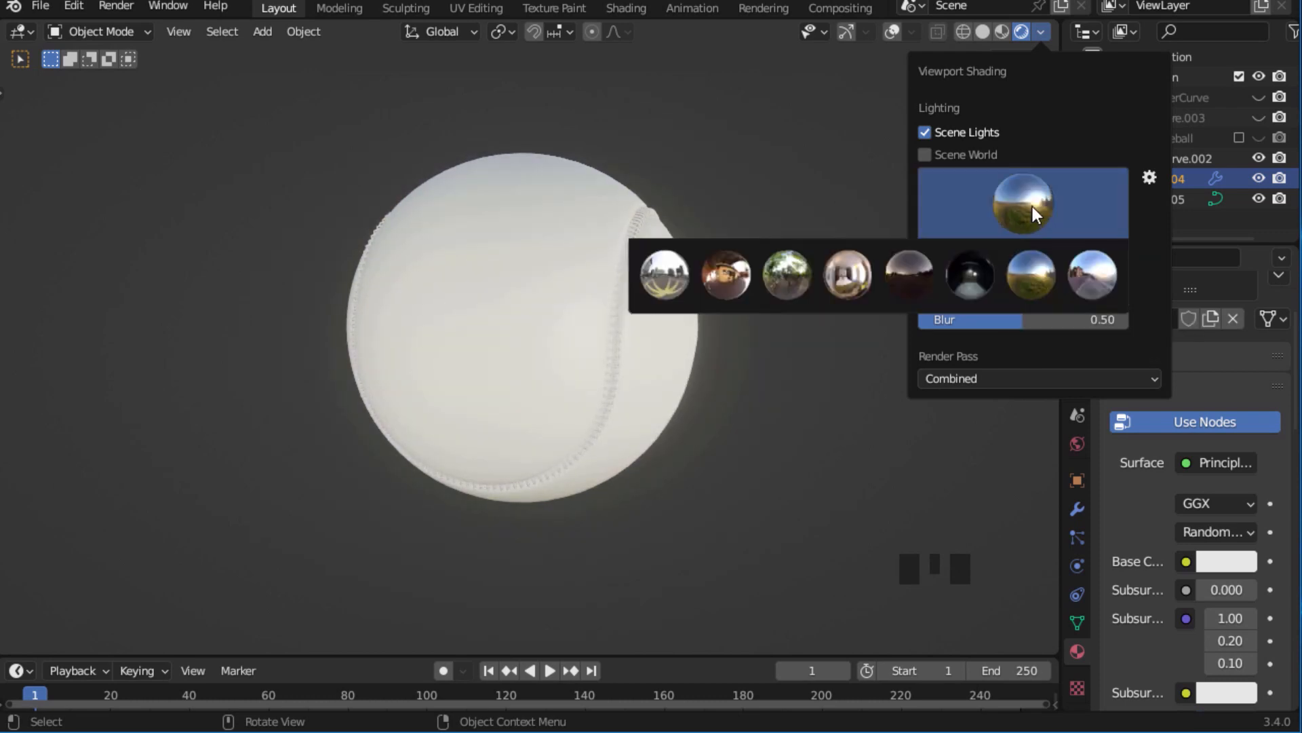
click(792, 267)
Give the stitches BezierCurve.002 a new material with a saturated red base colour.
middle_drag(709, 254, 705, 255)
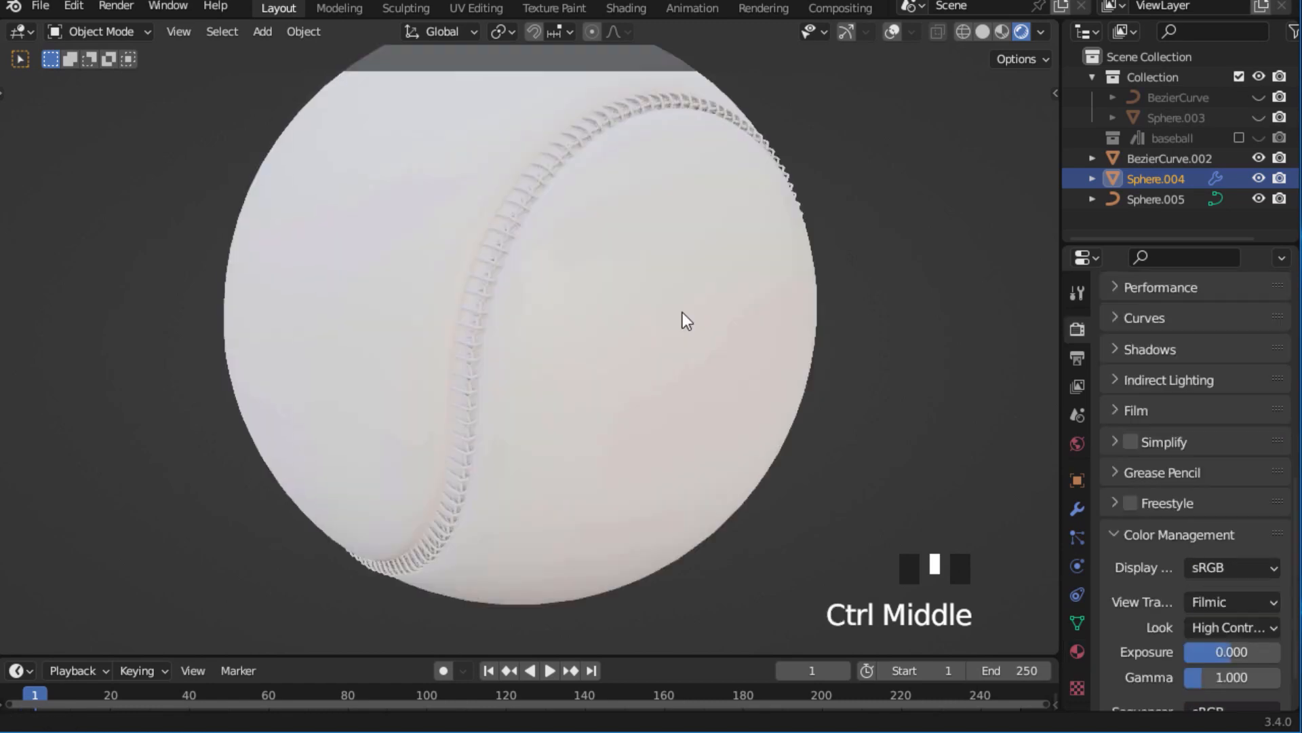
ctrl+middle_drag(683, 312, 670, 305)
click(502, 253)
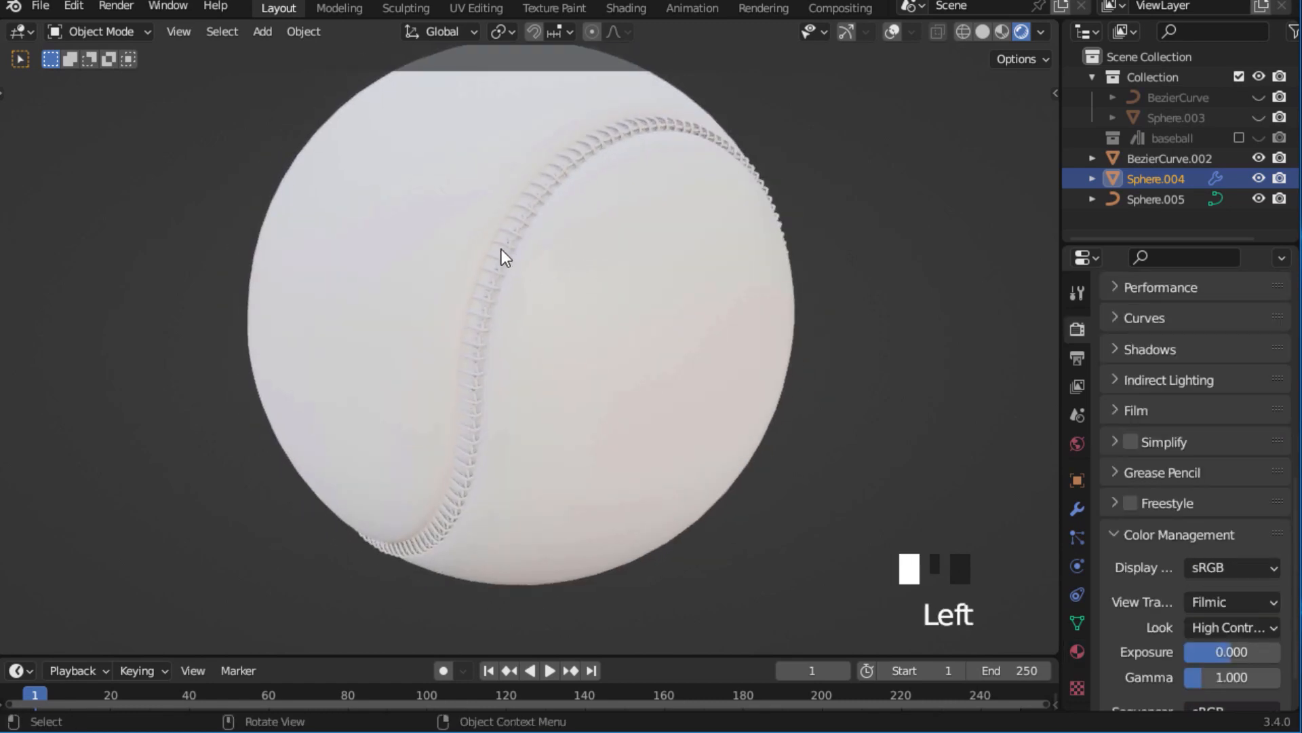
click(1076, 650)
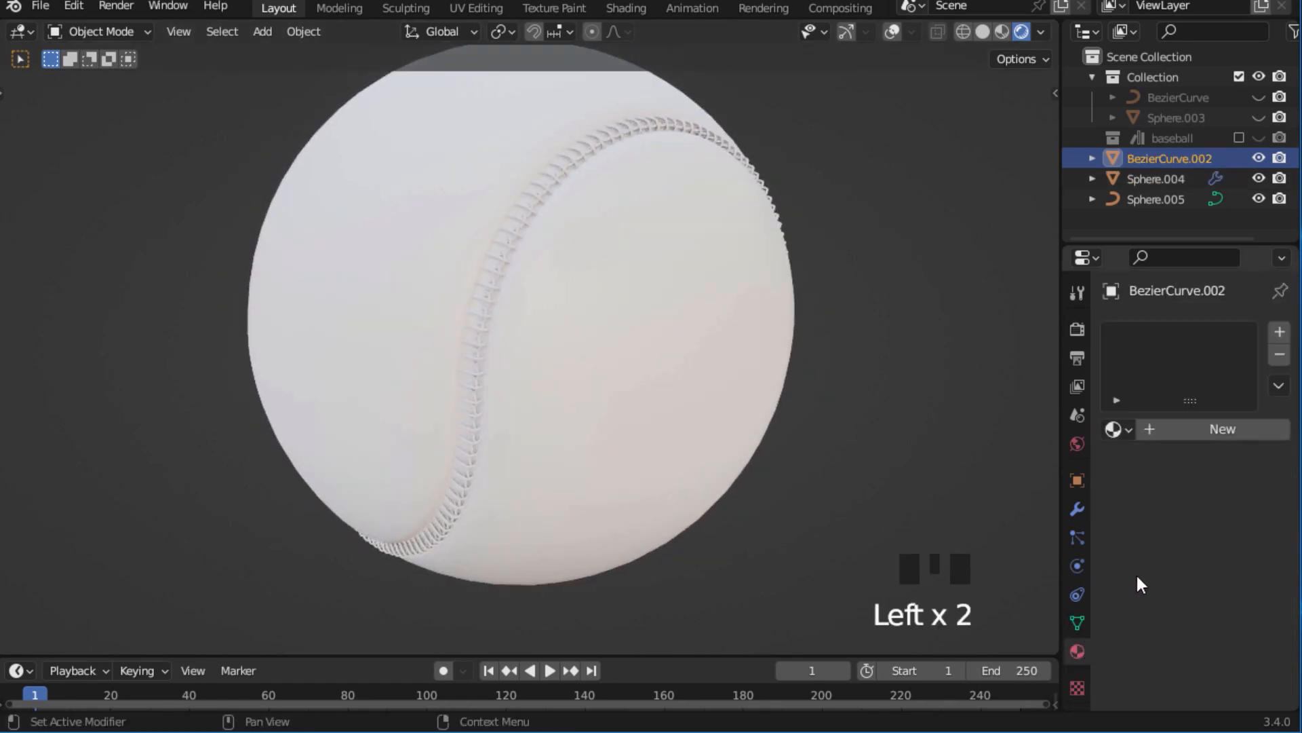
click(1204, 423)
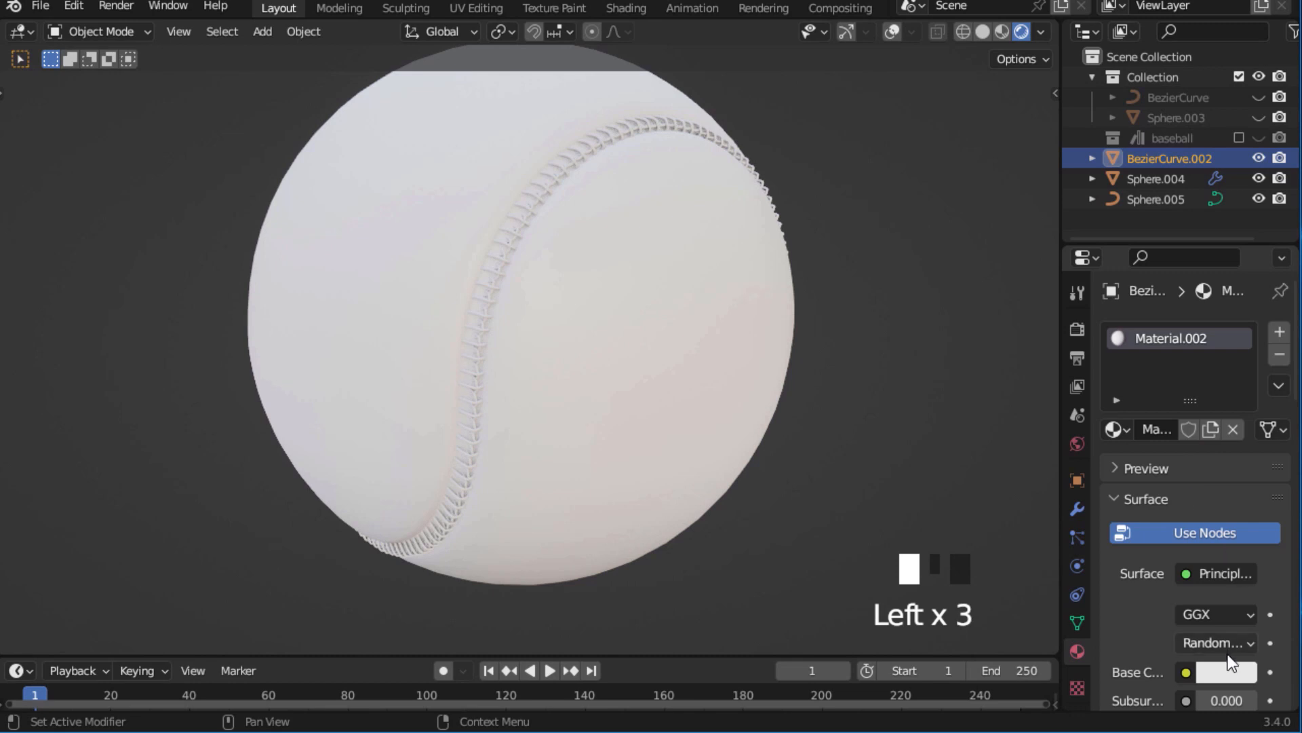
click(1223, 673)
drag(1145, 437, 1136, 488)
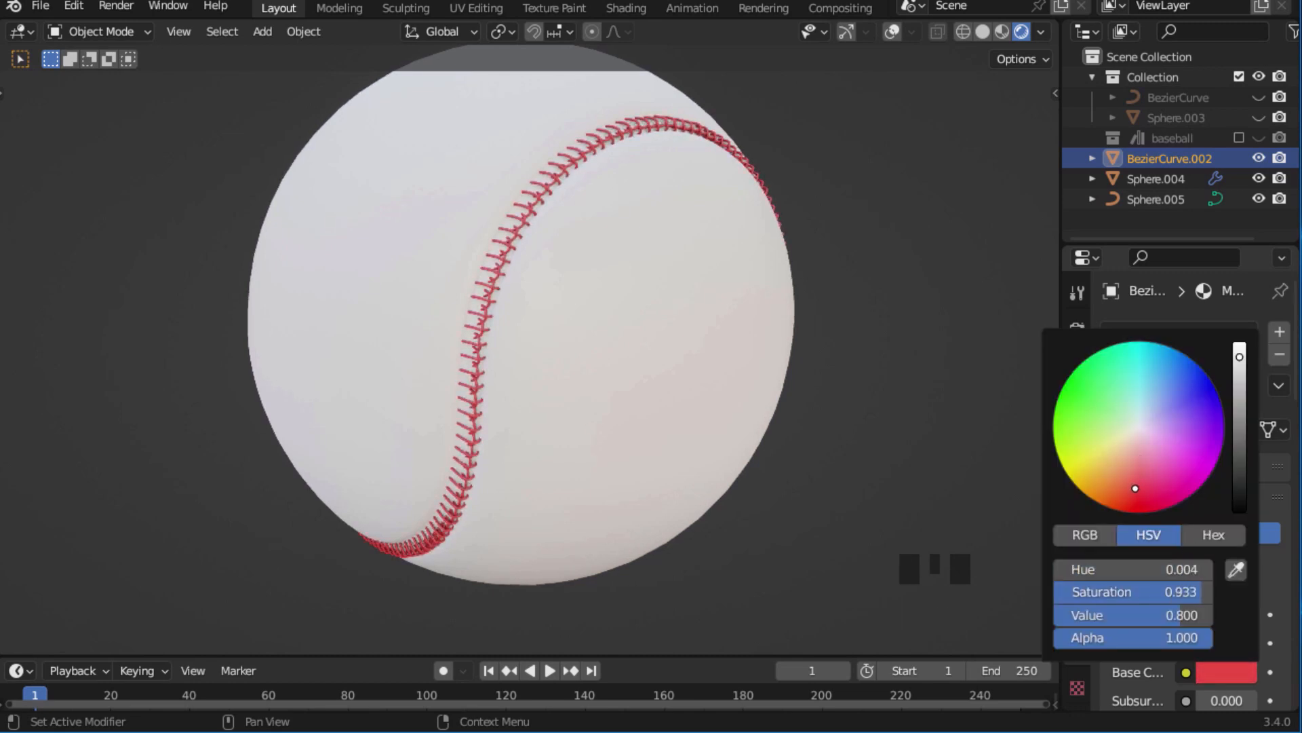
middle_drag(902, 370, 334, 400)
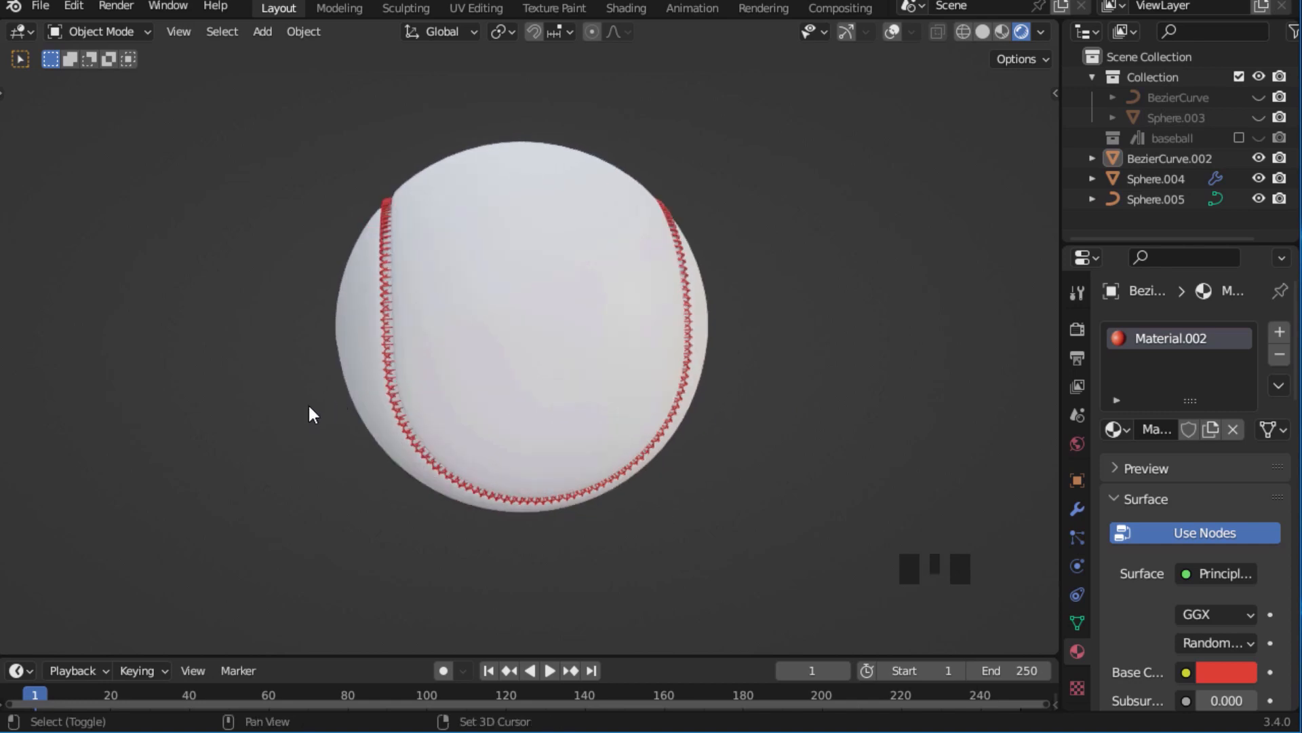
Add a camera to the scene and align it to the current view of the baseball.
key(shift+a)
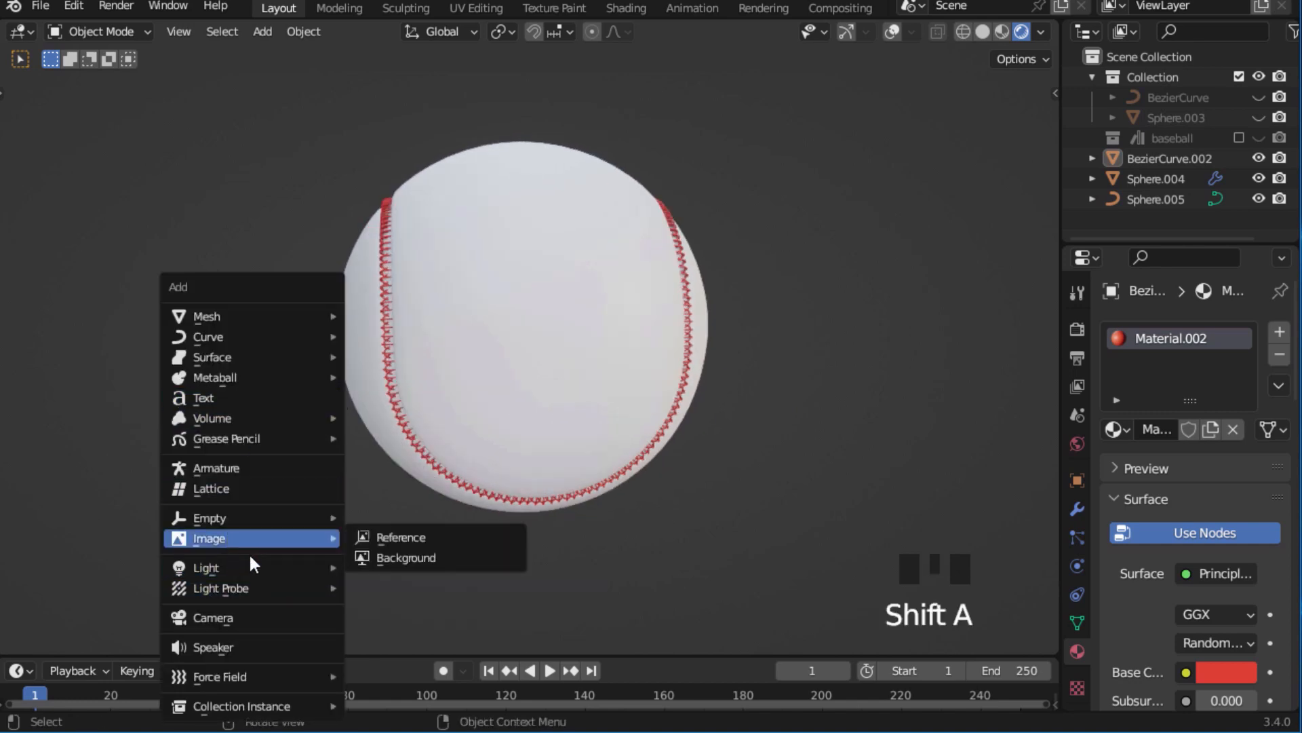
click(218, 617)
ctrl+middle_drag(488, 361, 493, 394)
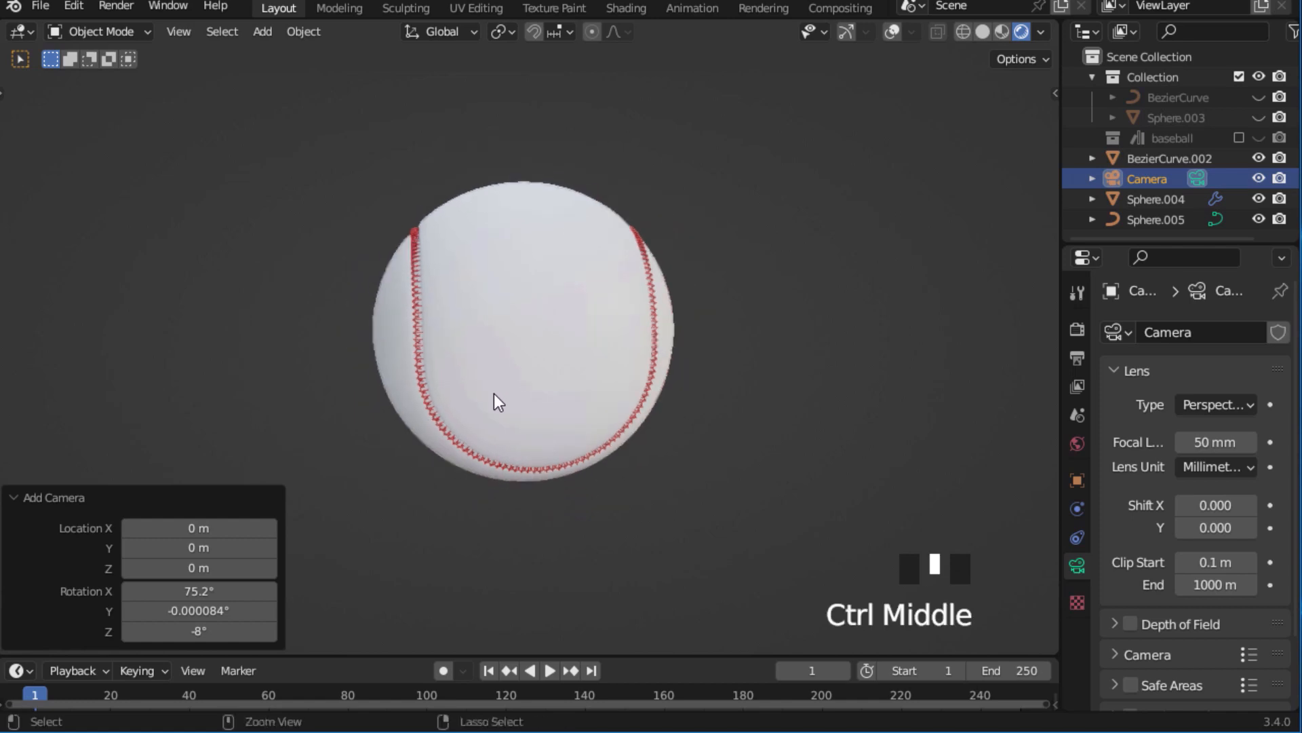
key(KP_0)
key(KP_0)
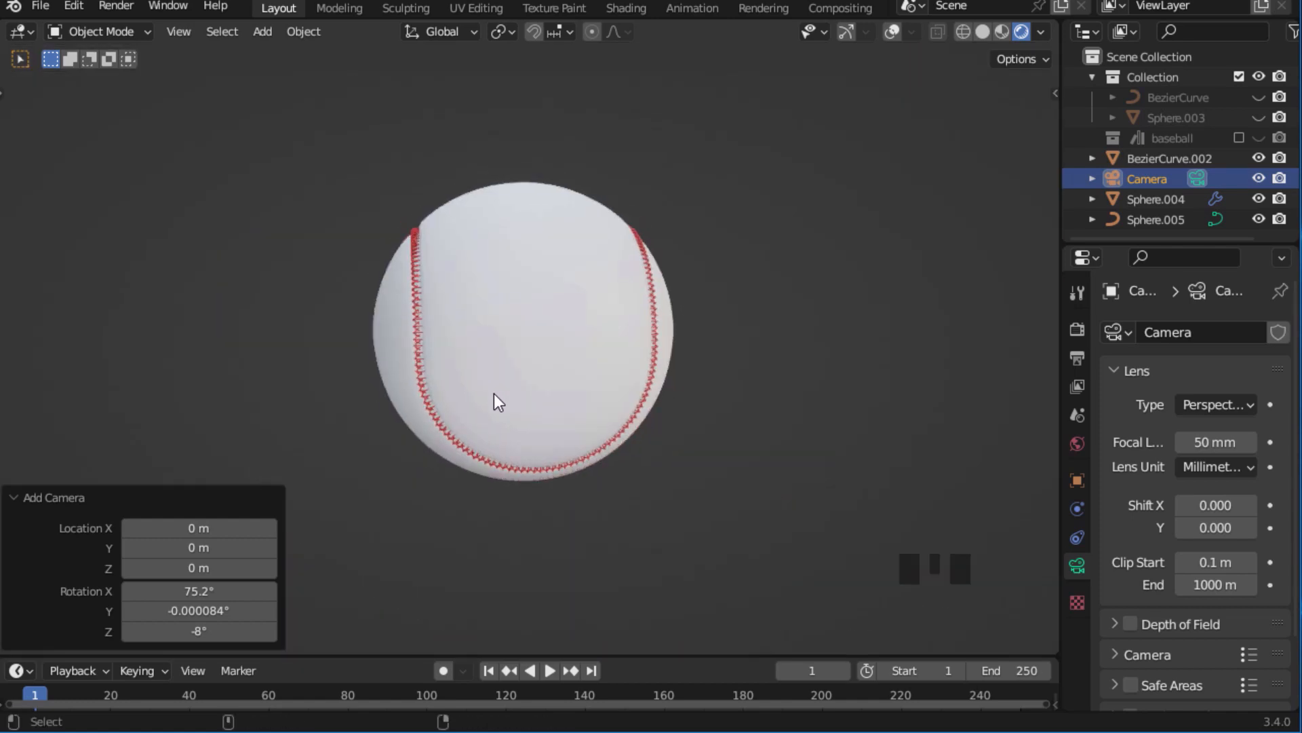
key(ctrl+alt+KP_0)
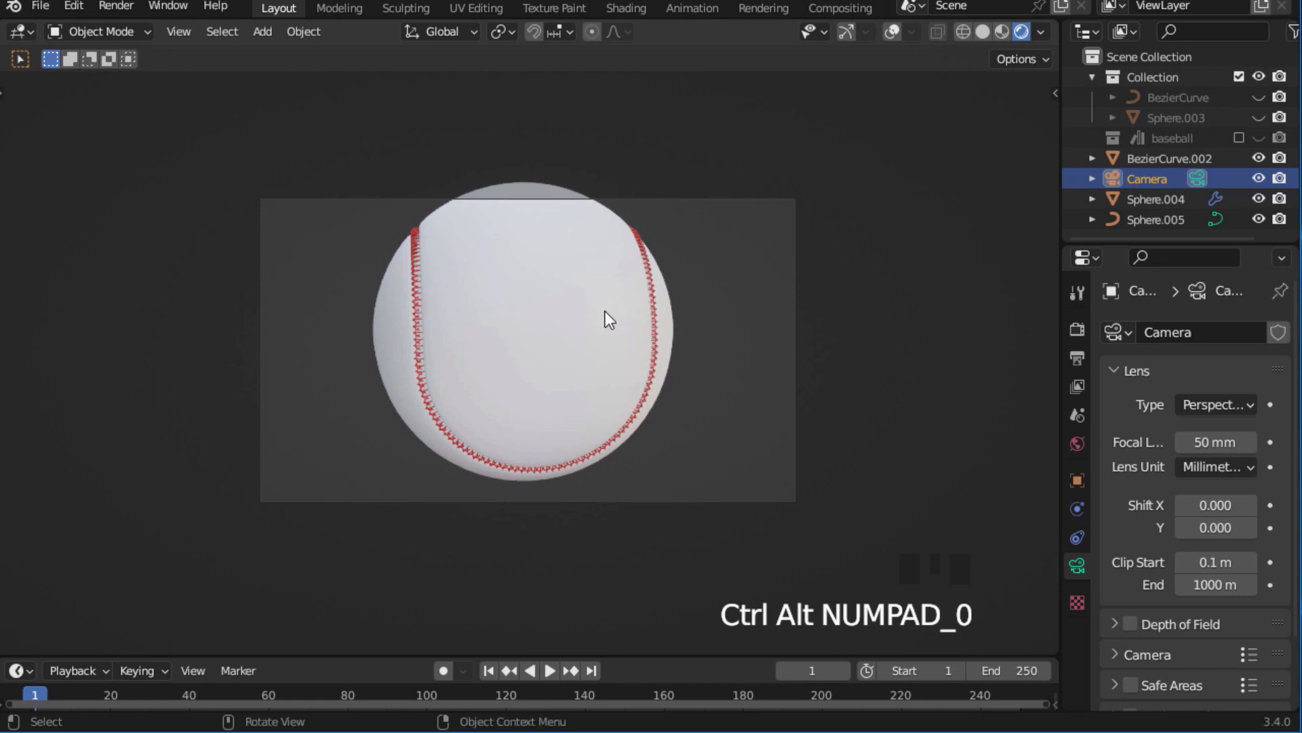
Enable locking the camera to the view.
key(n)
click(1046, 180)
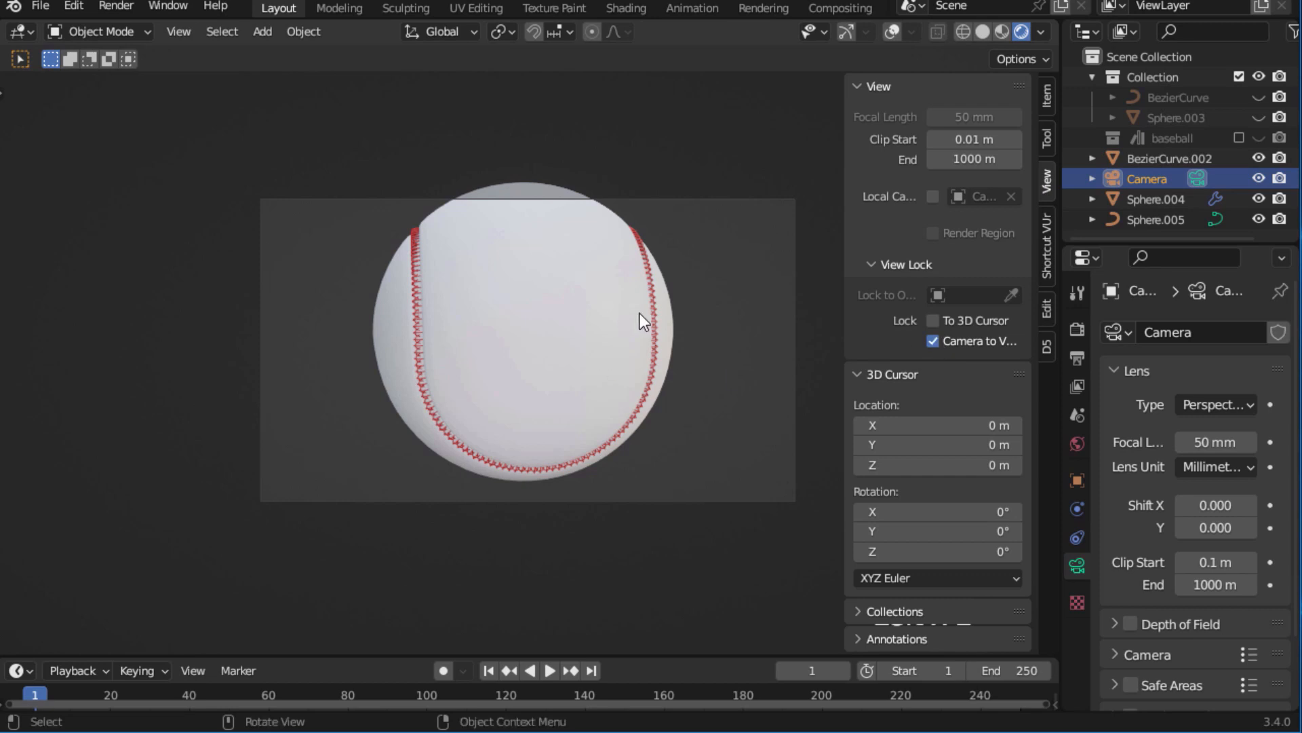
key(n)
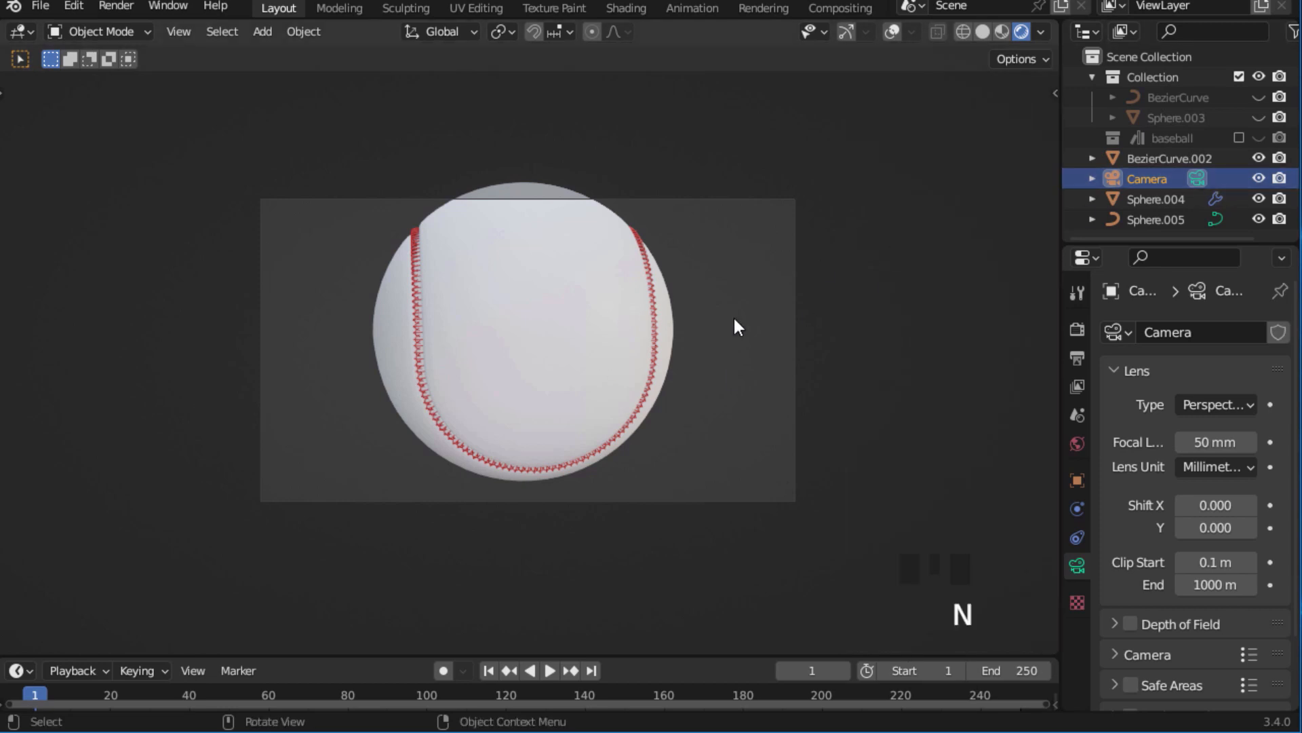
Move the camera to centre the baseball in the frame and set its focal length to 41.6 mm.
key(g)
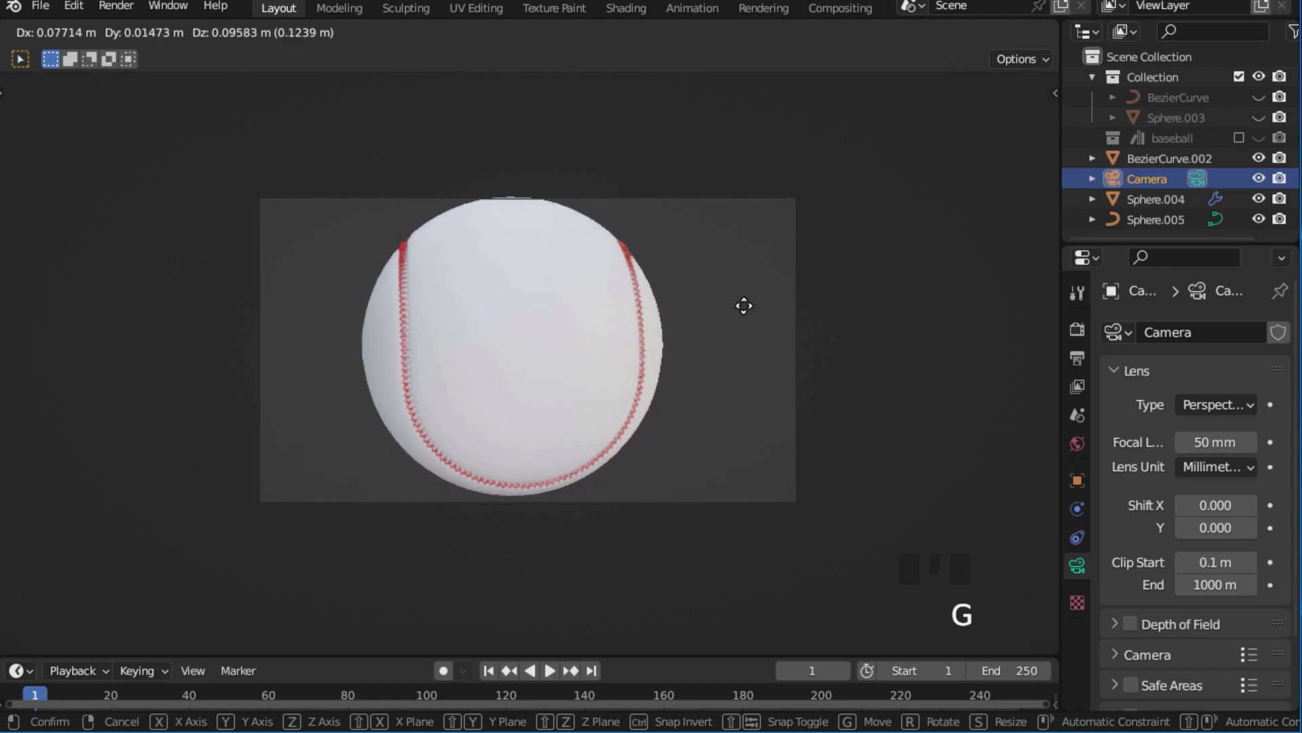
click(744, 305)
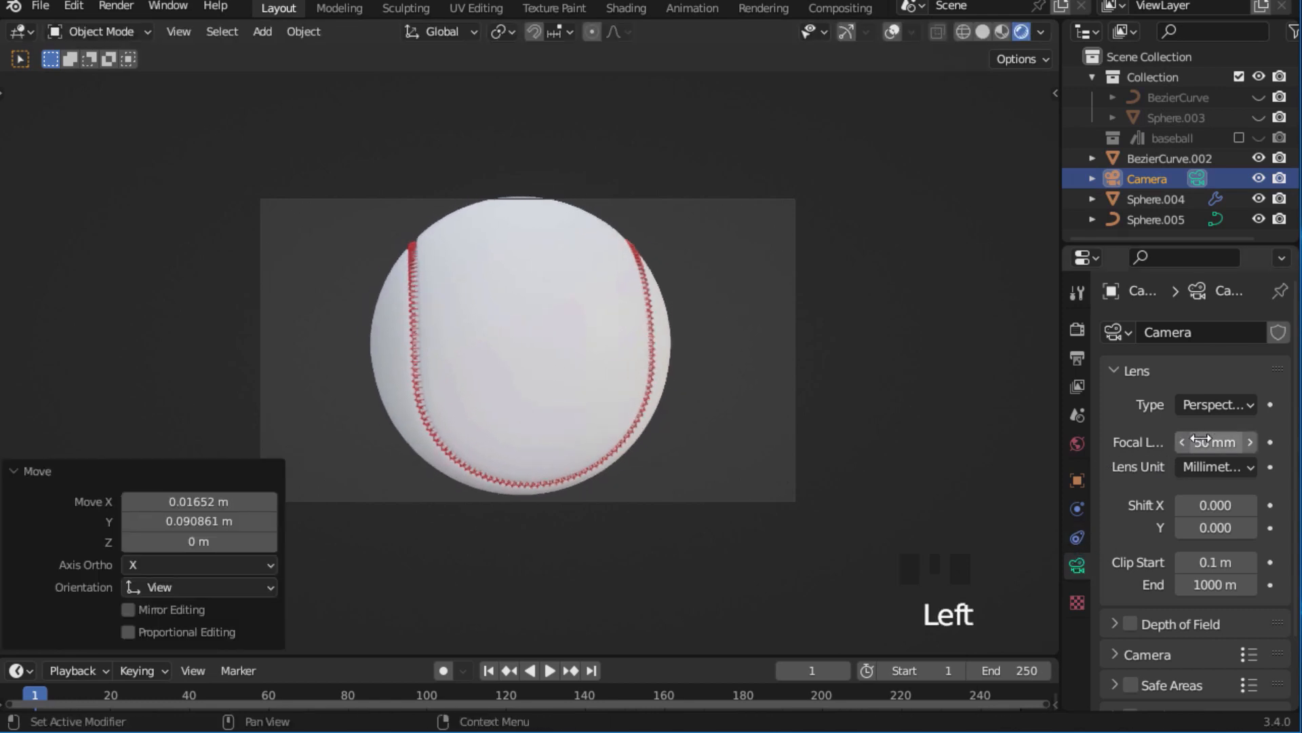
shift+drag(1206, 441, 1149, 441)
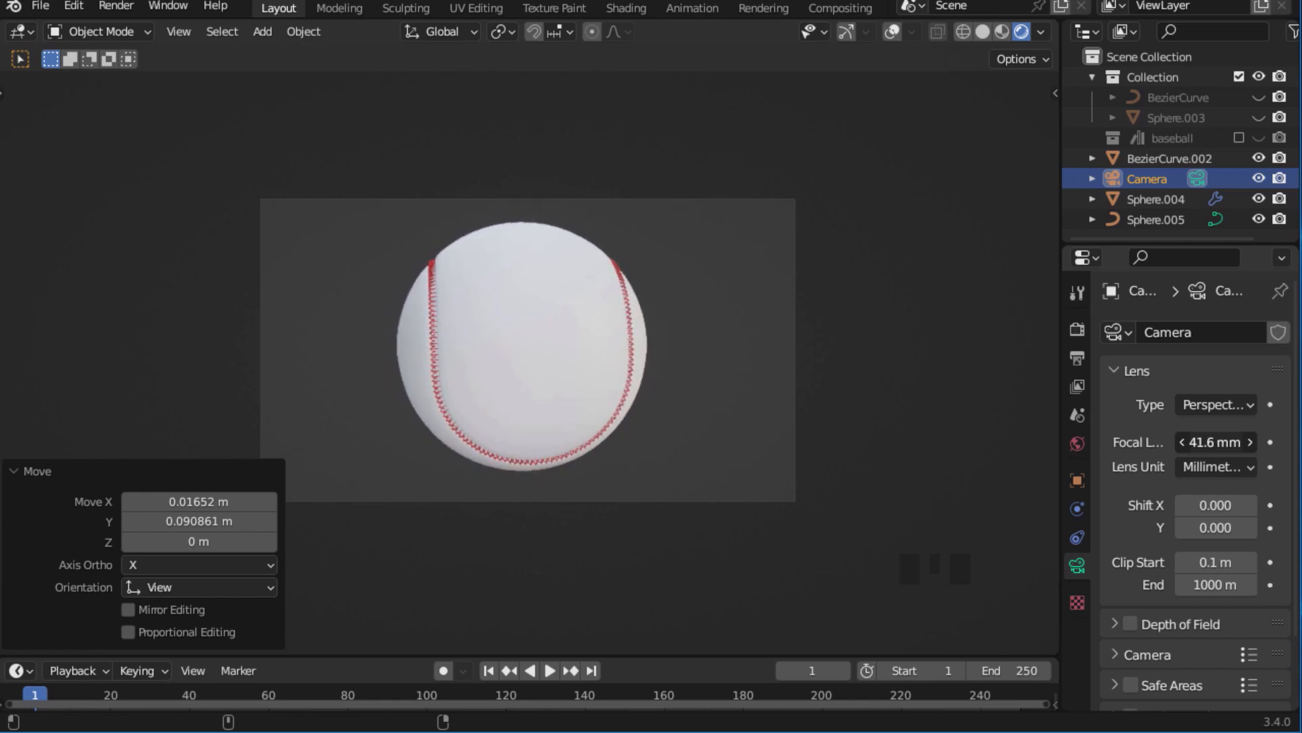
click(888, 365)
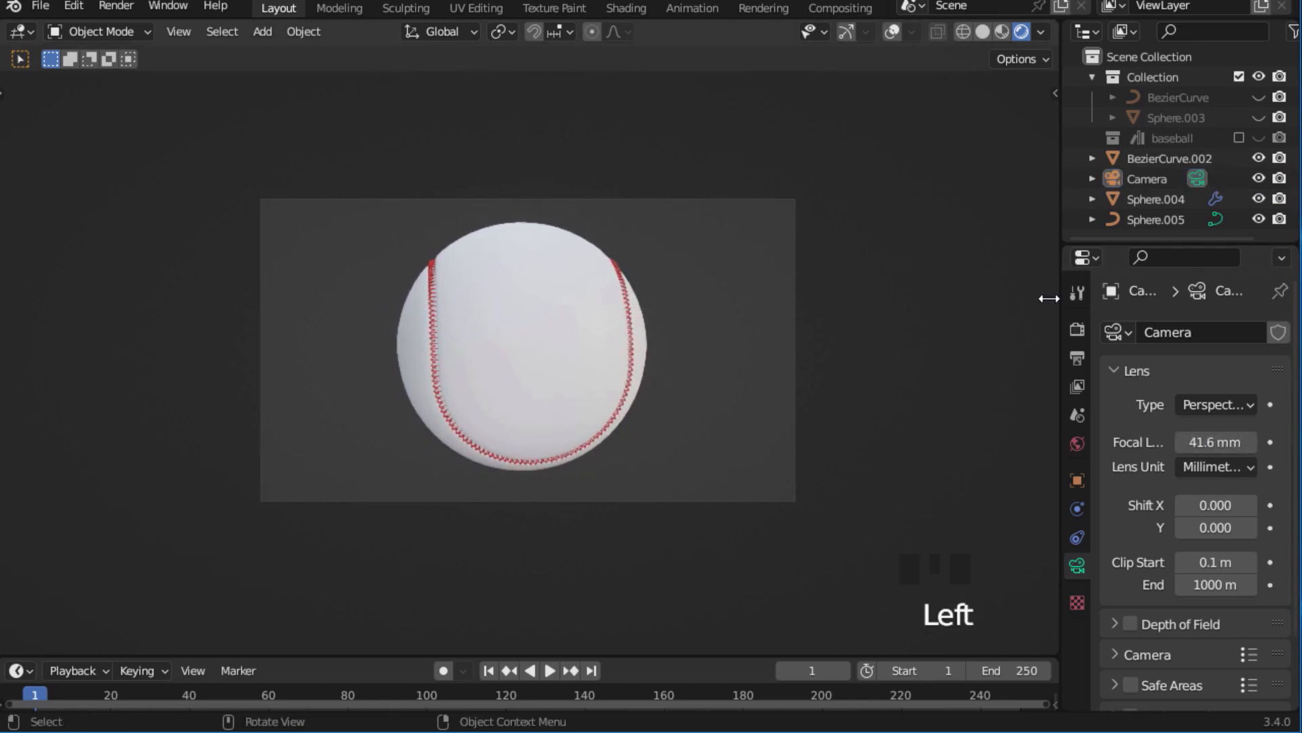
Set the render output resolution to 640 px in X and 870 px in Y.
click(1078, 360)
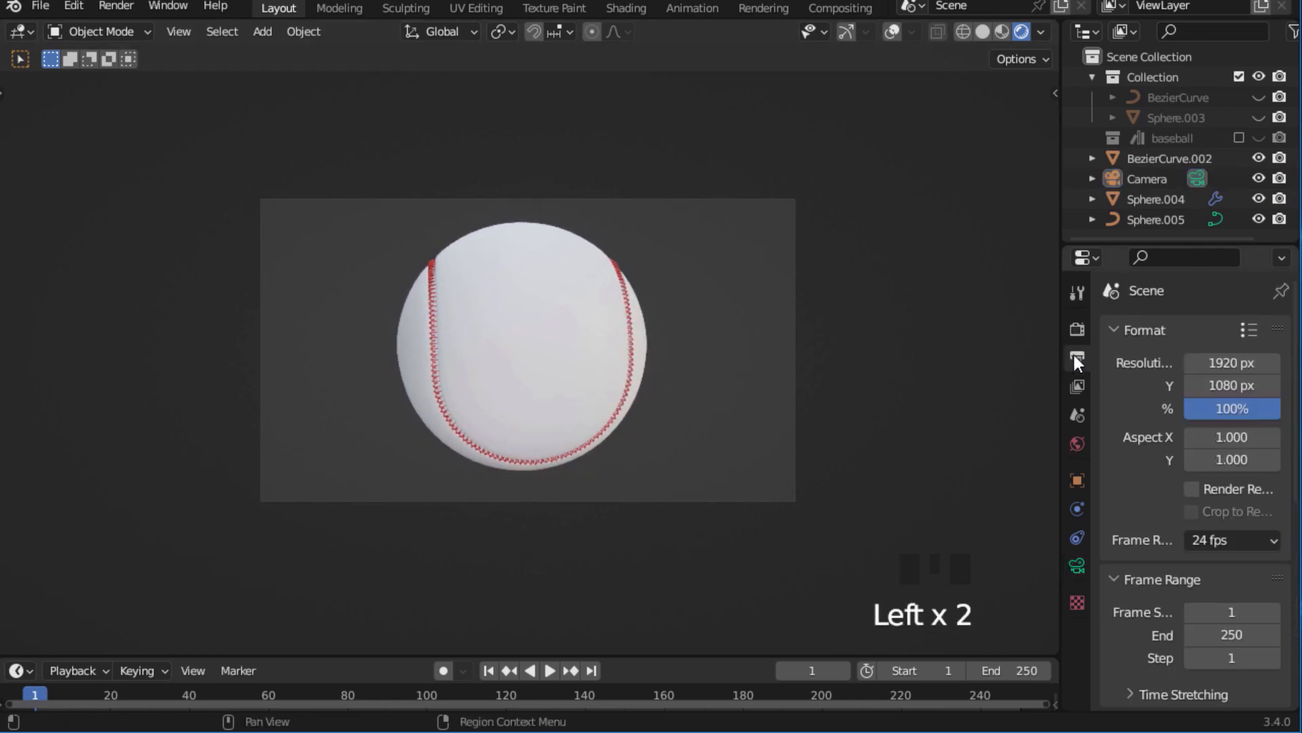
click(1225, 363)
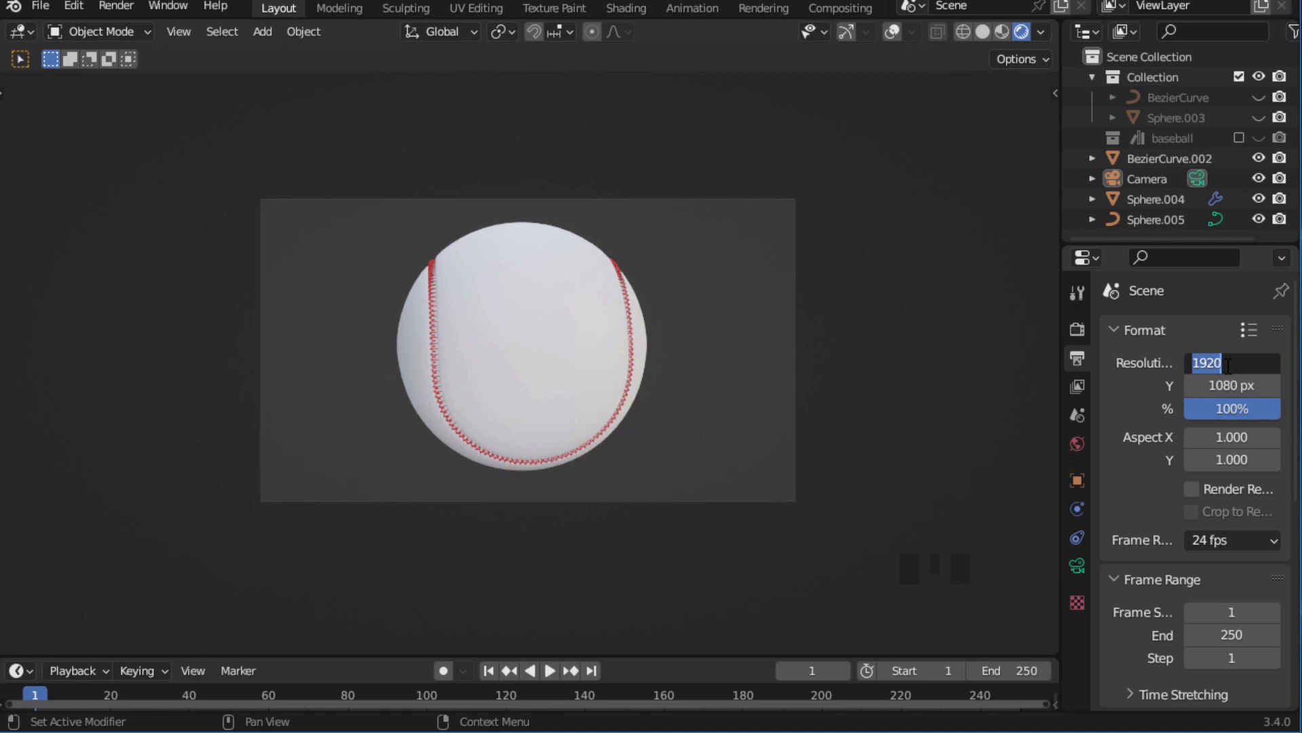
key(BackSpace)
text(640)
key(Return)
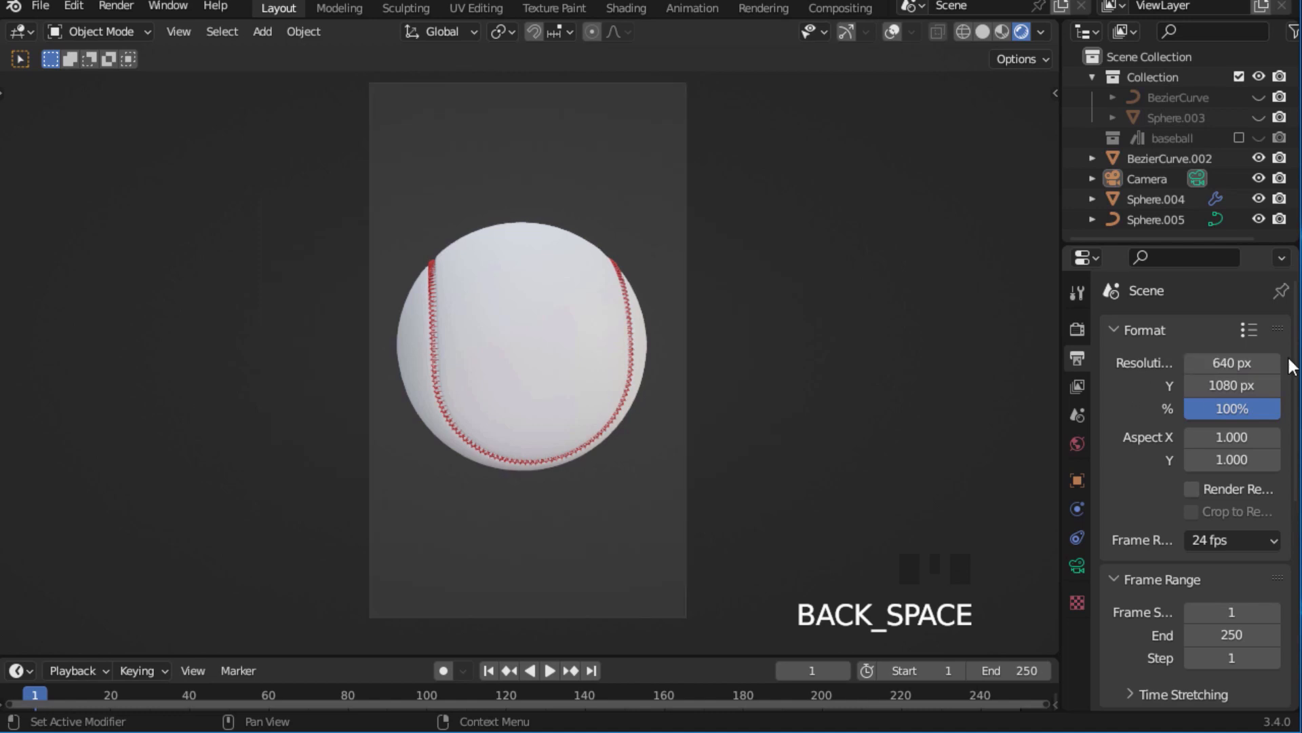
click(1232, 386)
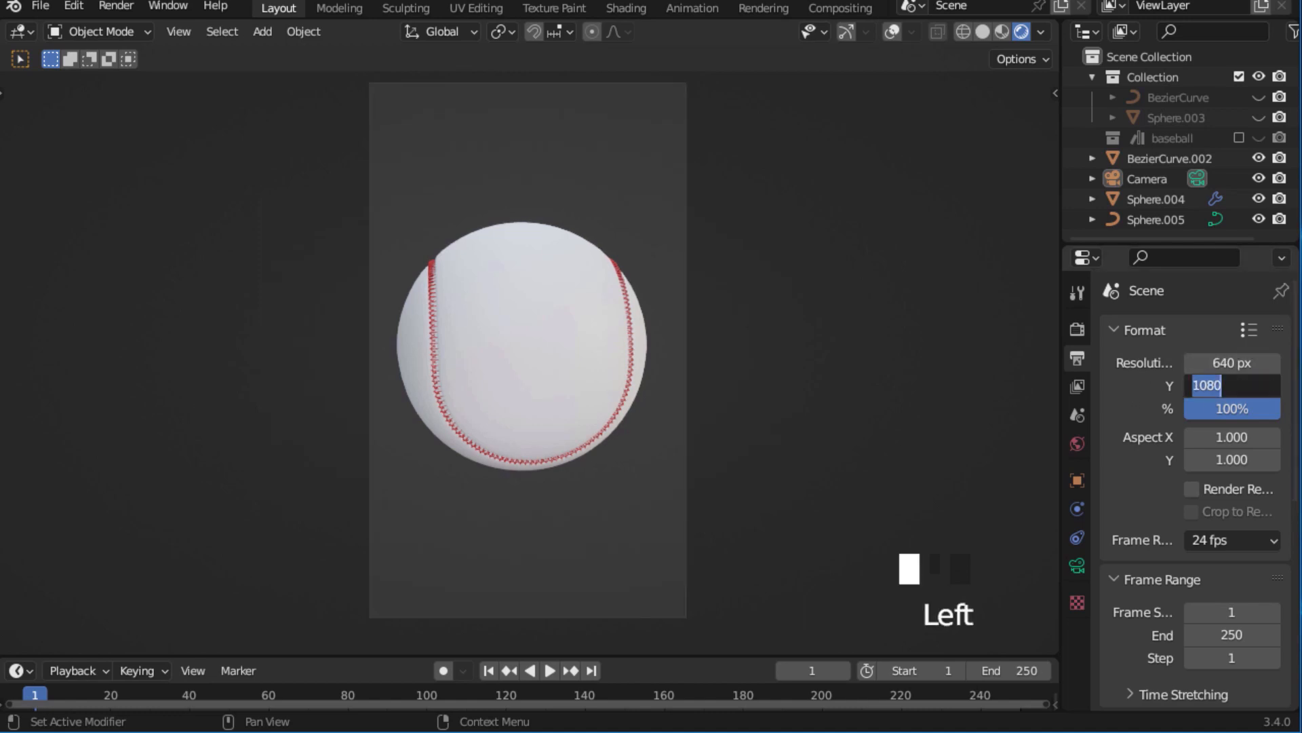
text(870)
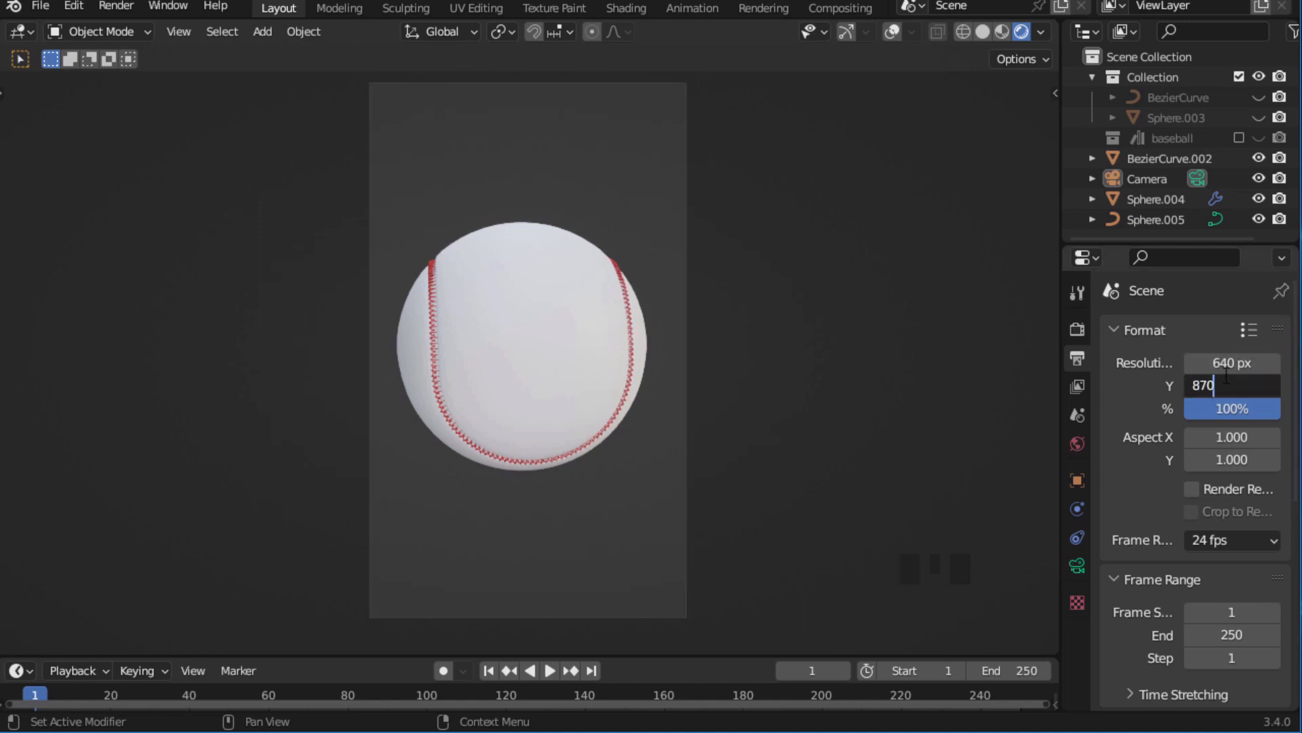
key(Return)
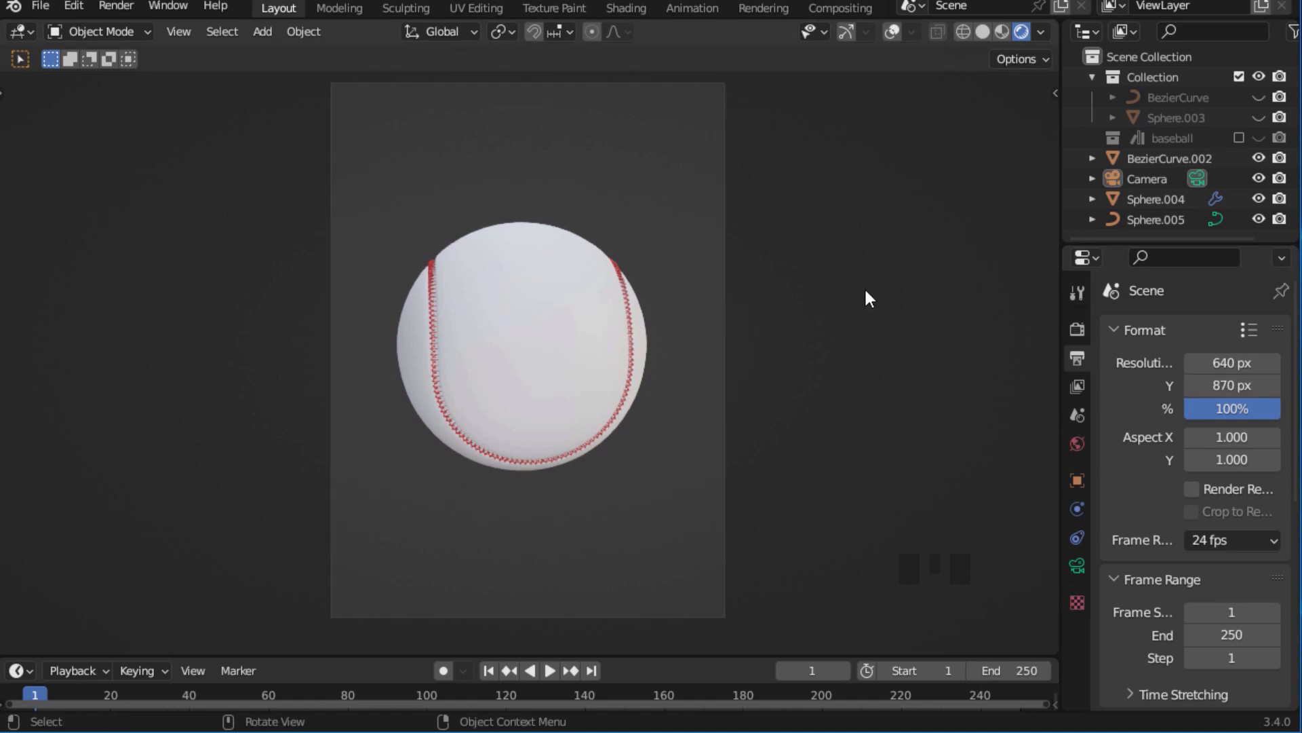
Set the render output path to the Pictures folder with the file name baseball.
scroll(1271, 501, down, 6)
click(1271, 500)
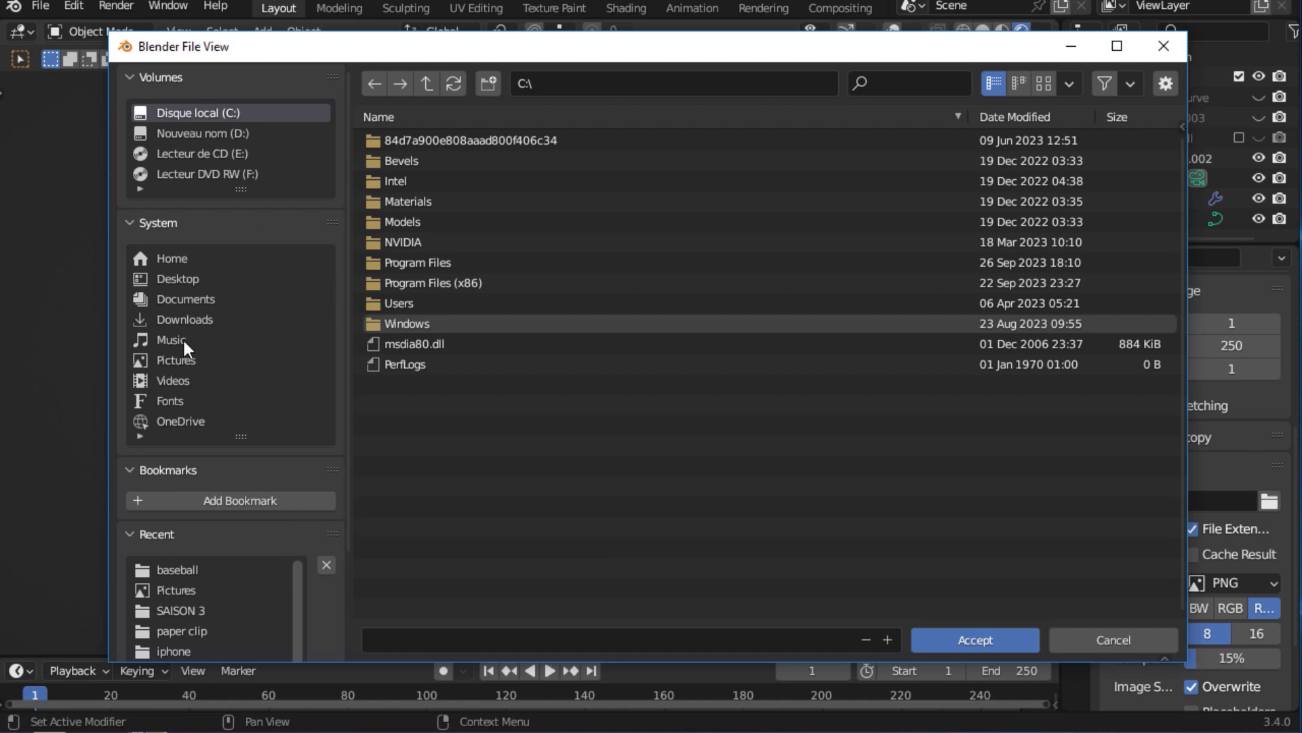
click(176, 359)
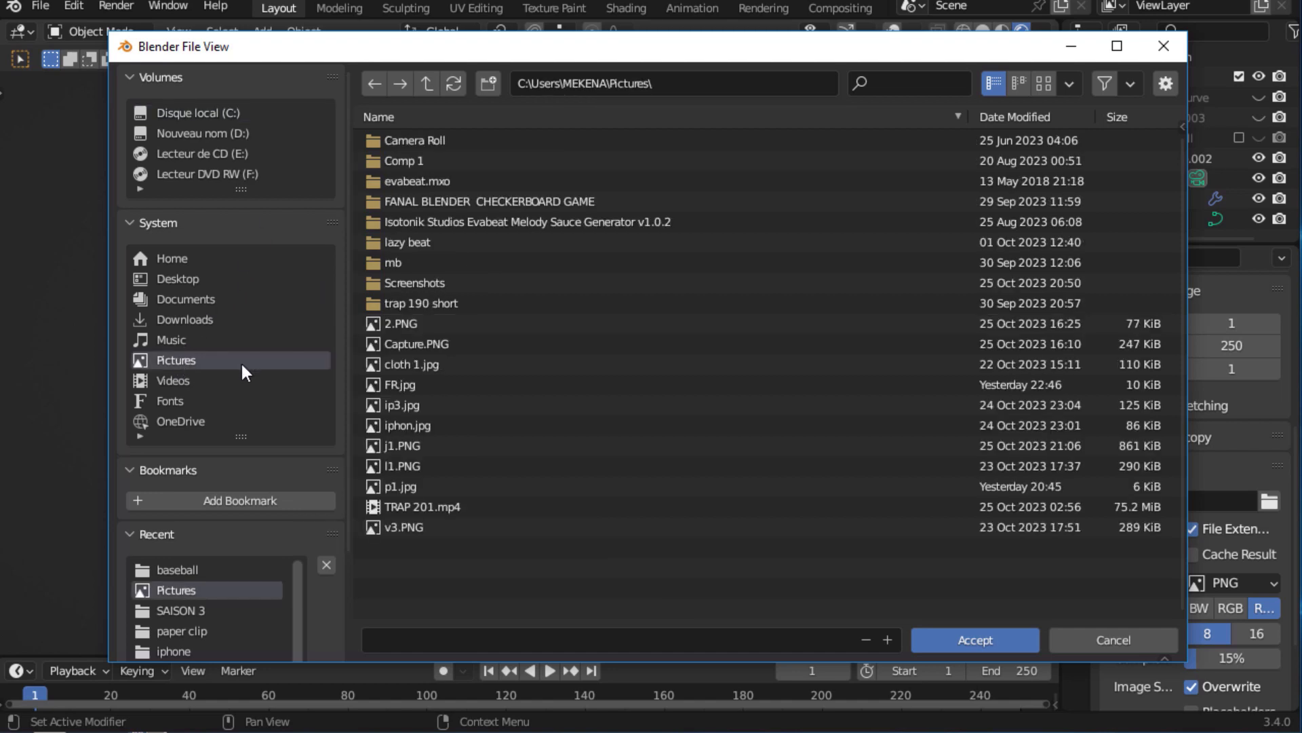
click(389, 641)
text(baseball)
click(982, 639)
click(974, 640)
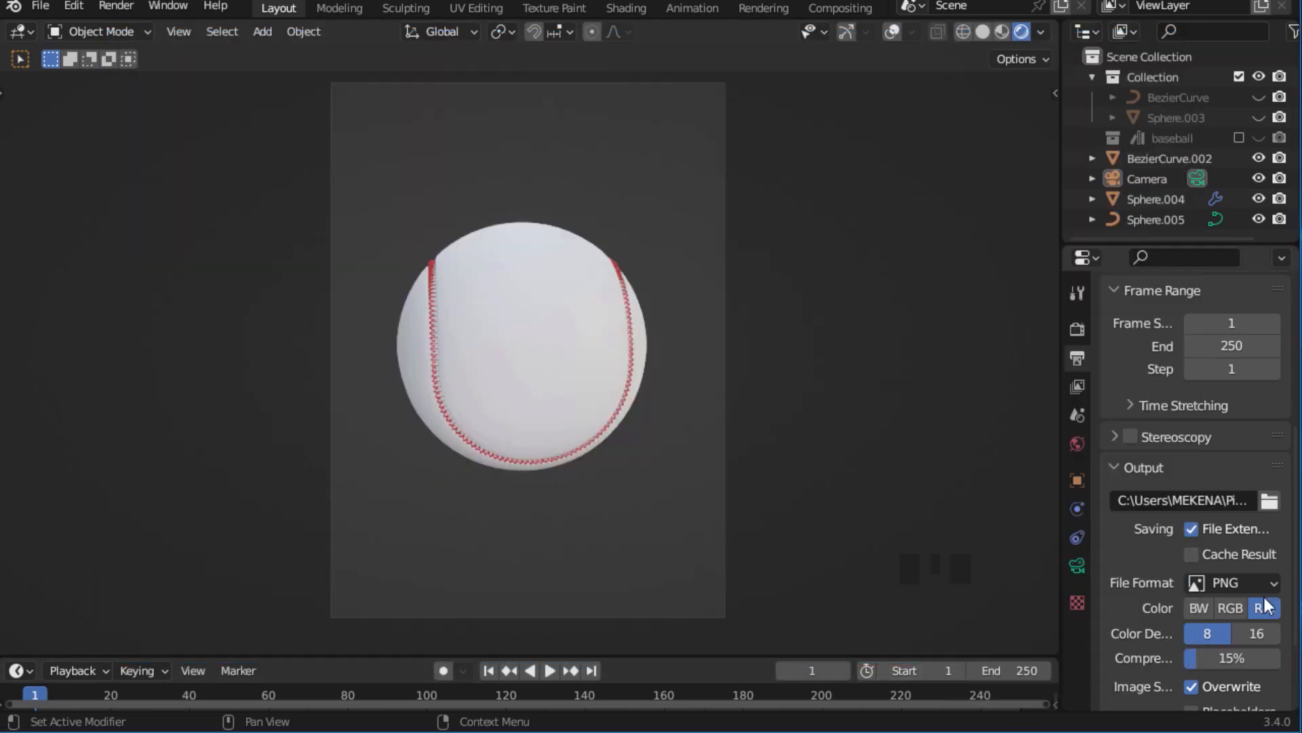
Keep PNG as the output file format and render the camera view as an image.
click(1230, 582)
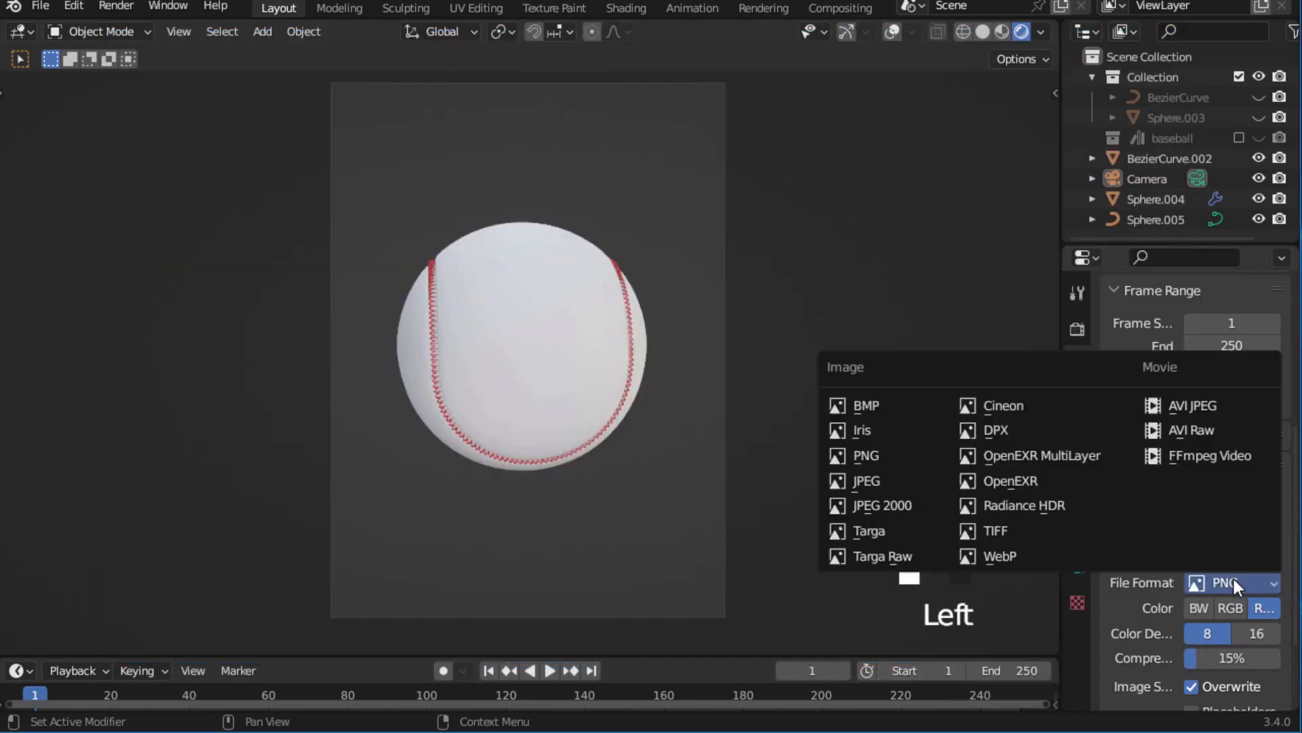
click(1235, 583)
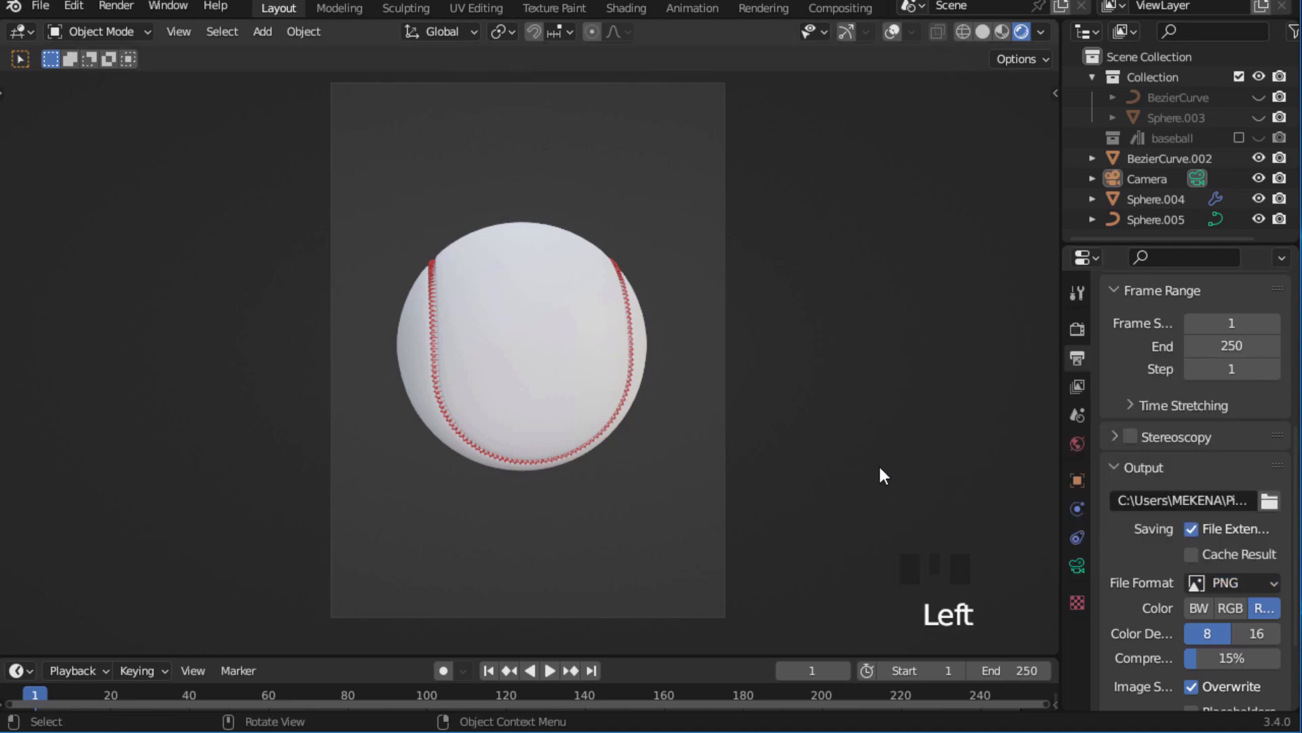
key(F12)
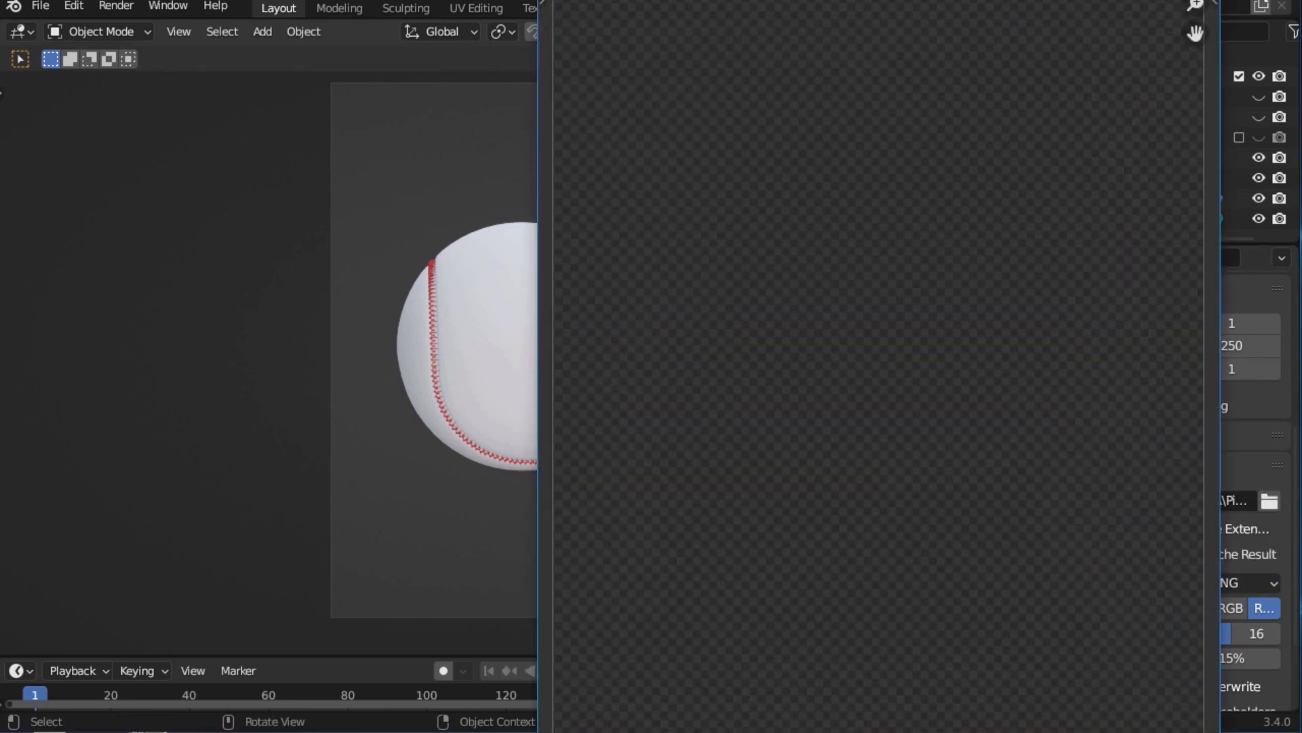